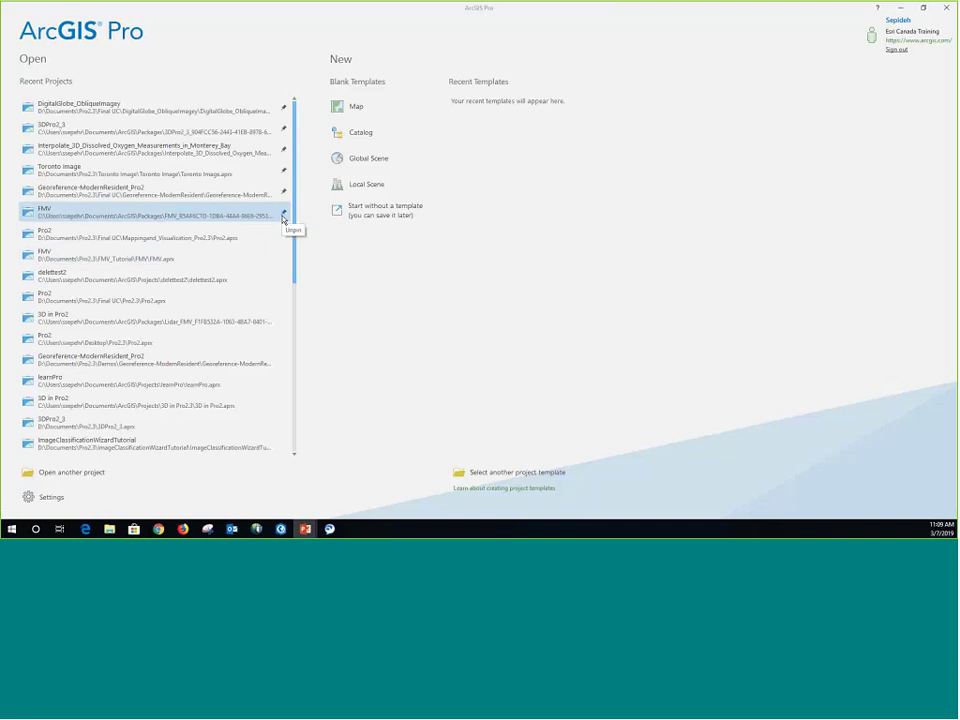
Start a new project without using a template
right_click(199, 287)
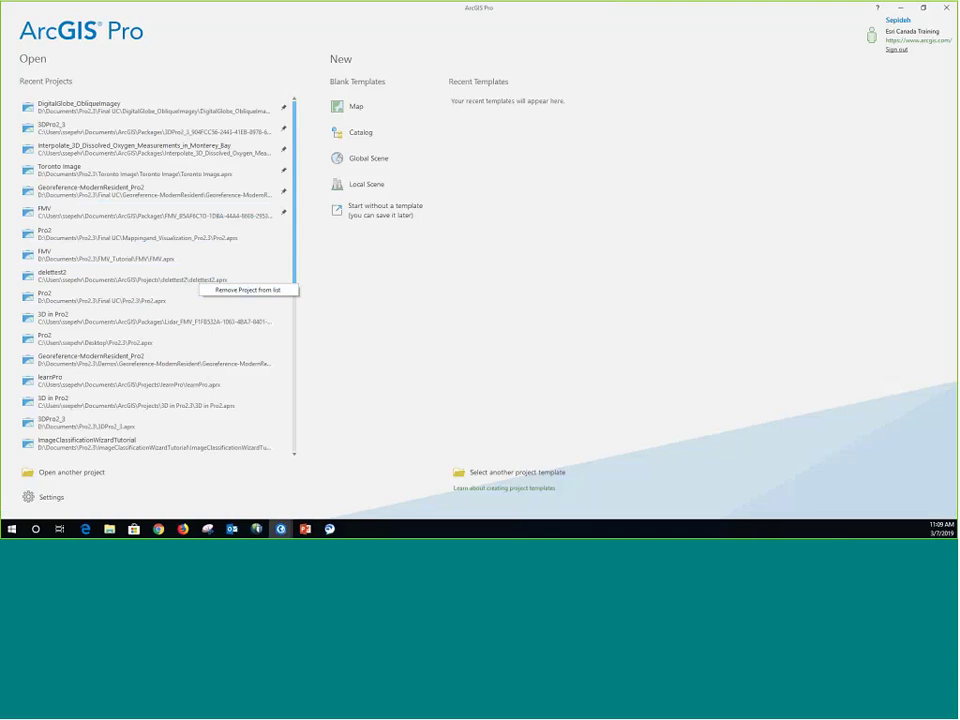
click(392, 214)
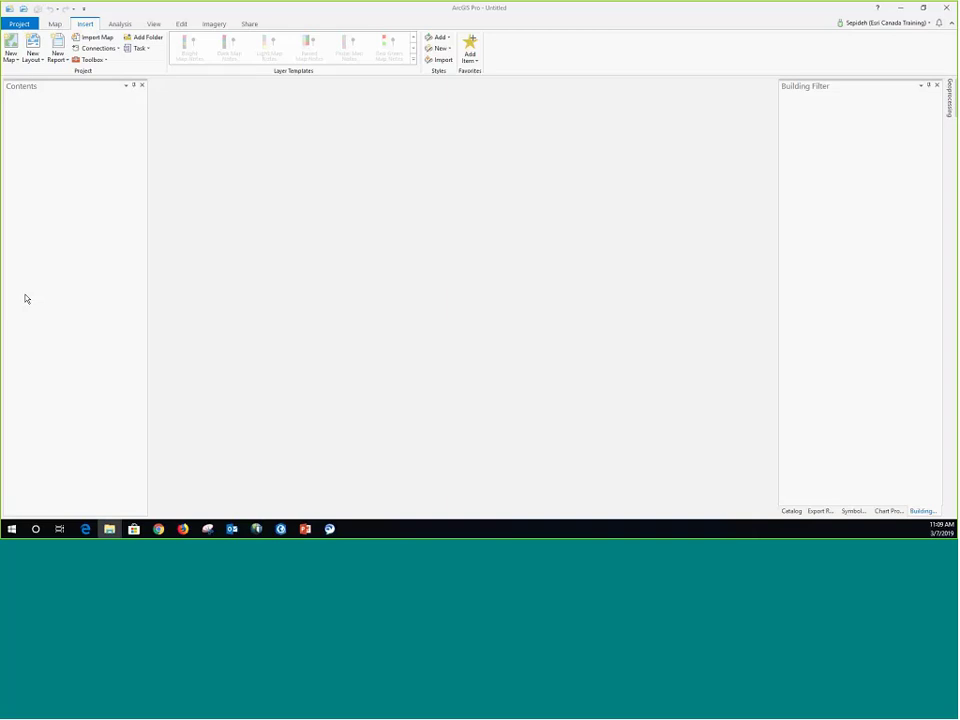
Import the ArcMap document Map_Book.mxd from the Map_Book folder in File Explorer into the new project's catalog
click(109, 528)
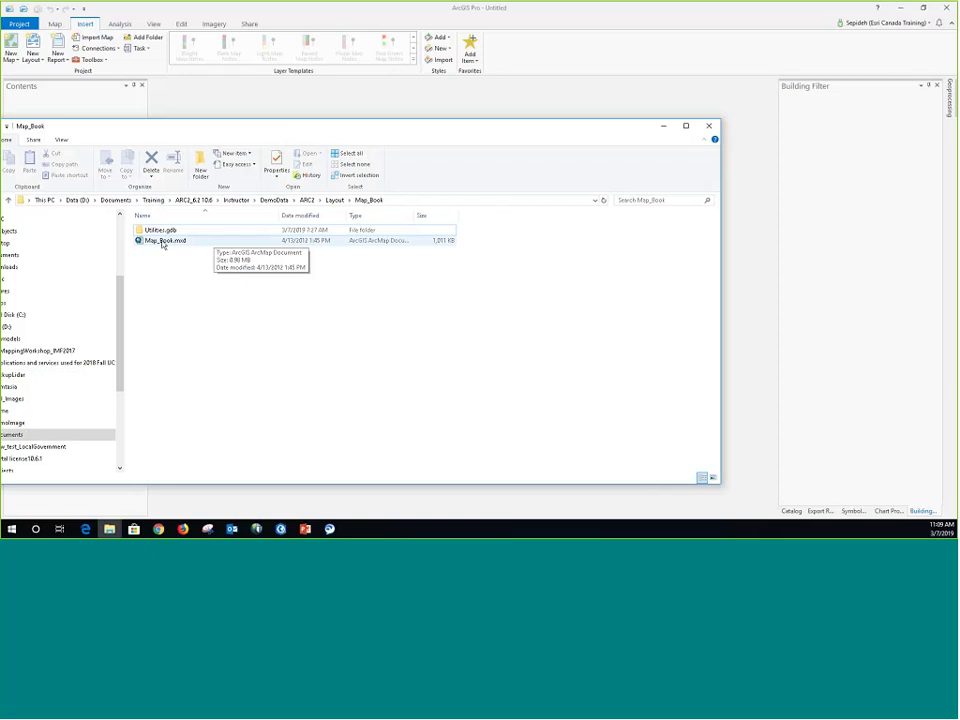
drag(162, 243, 682, 127)
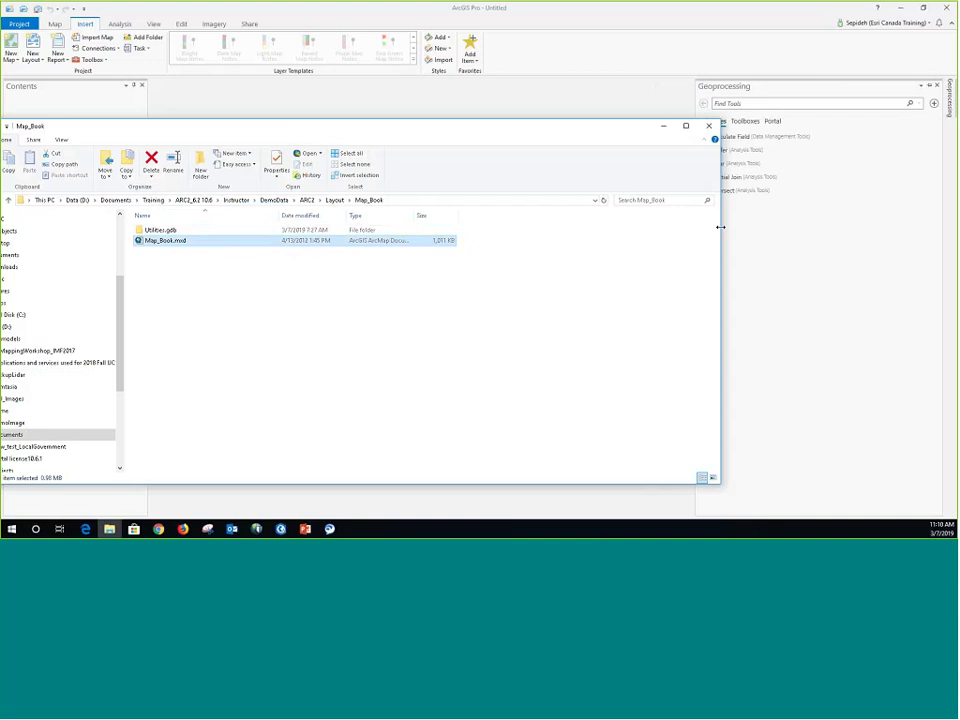
click(154, 25)
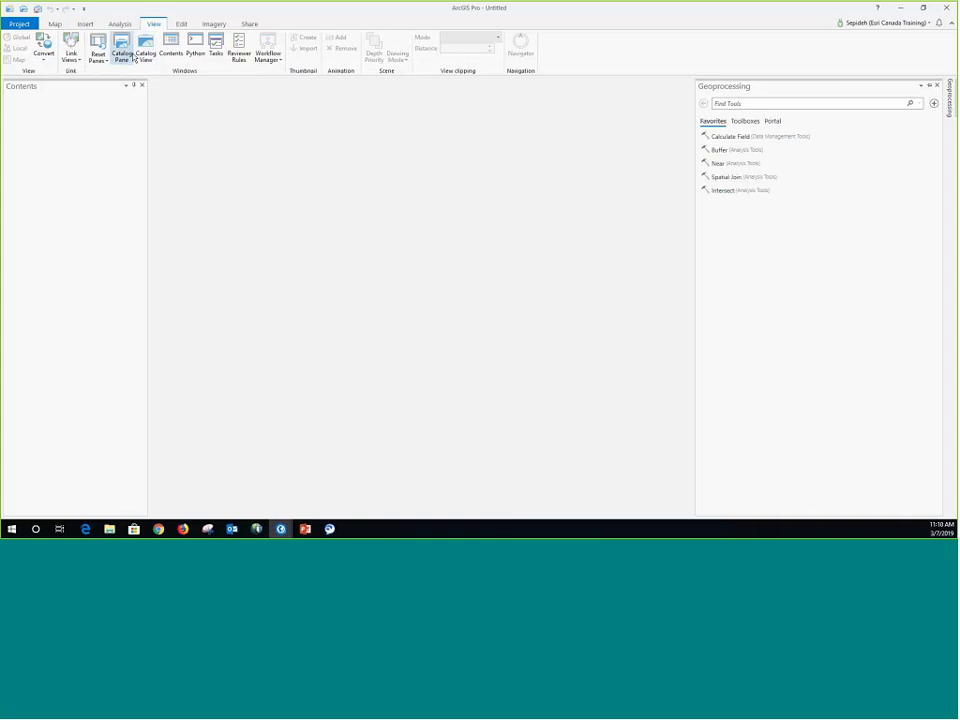
click(121, 52)
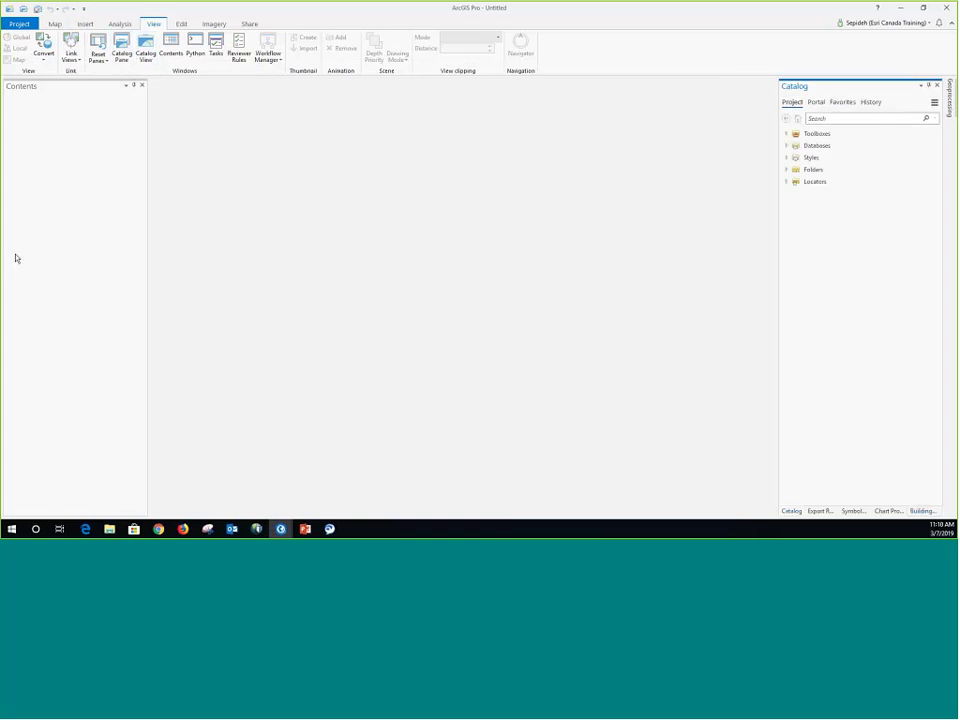
key(alt+Tab)
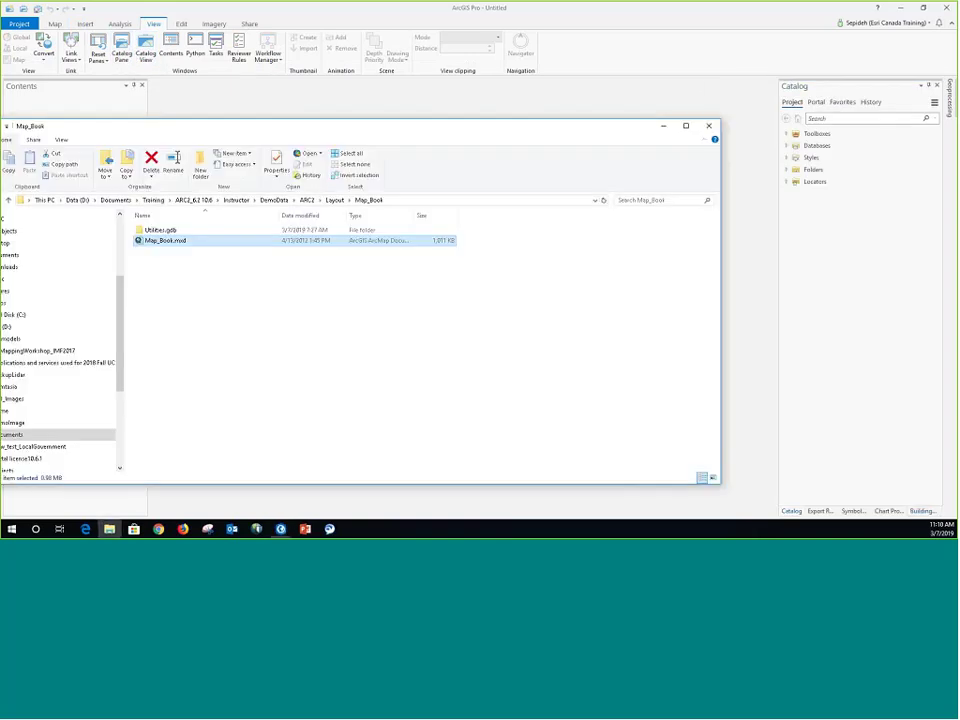
drag(169, 242, 841, 256)
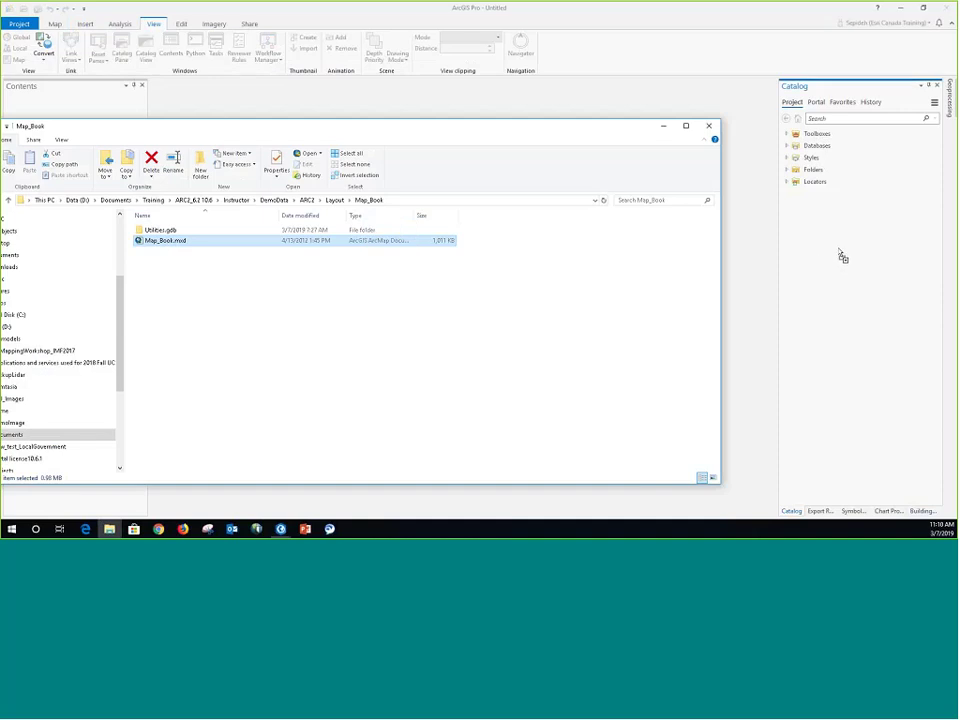
drag(841, 256, 841, 256)
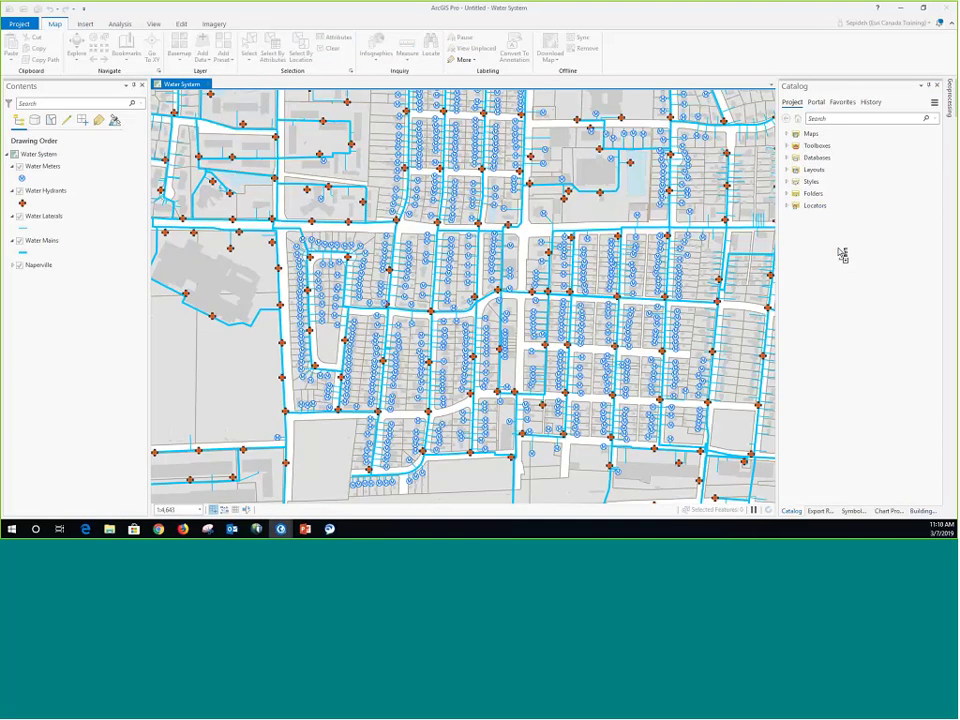
Open the imported Map_Book layout from the project's layouts
click(788, 171)
right_click(826, 181)
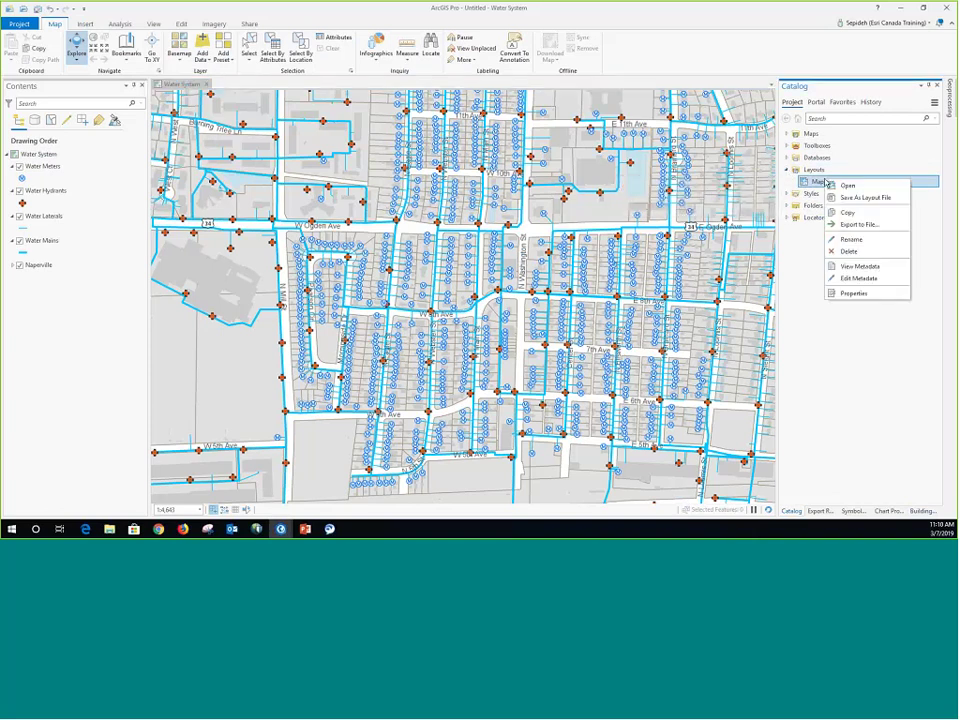
click(845, 186)
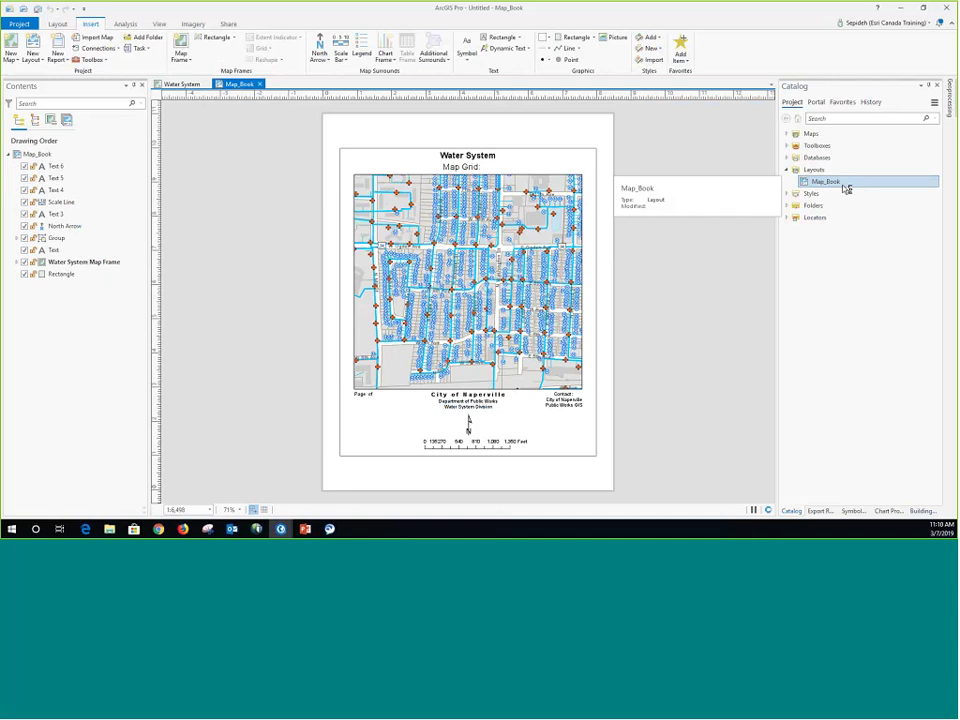
Review the general application options for how ArcGIS Pro starts, leaving the settings as they are
click(21, 24)
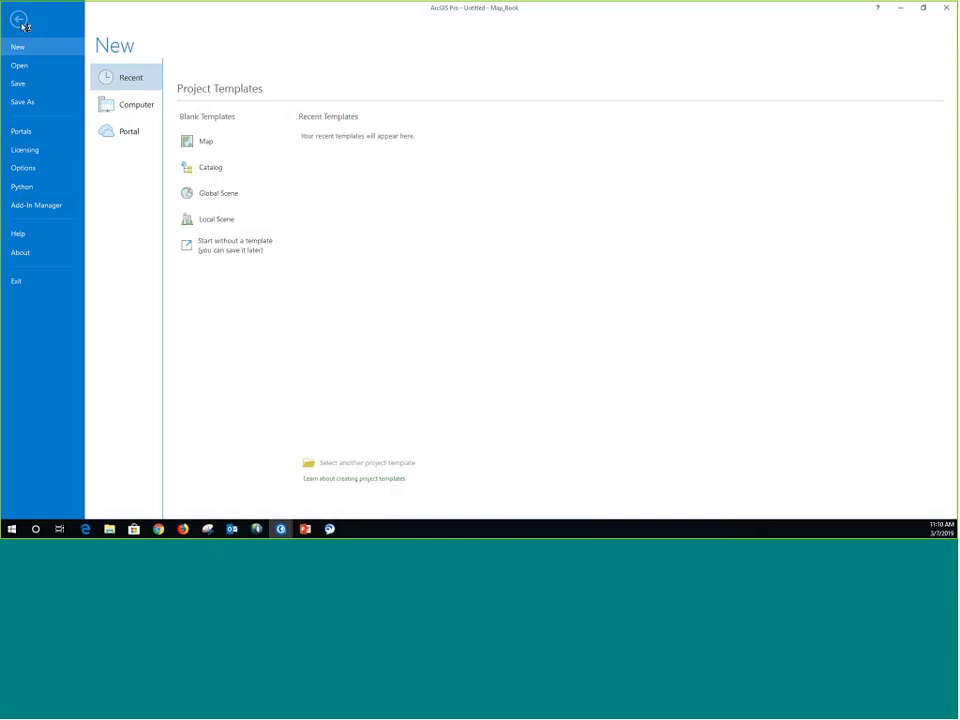
click(23, 170)
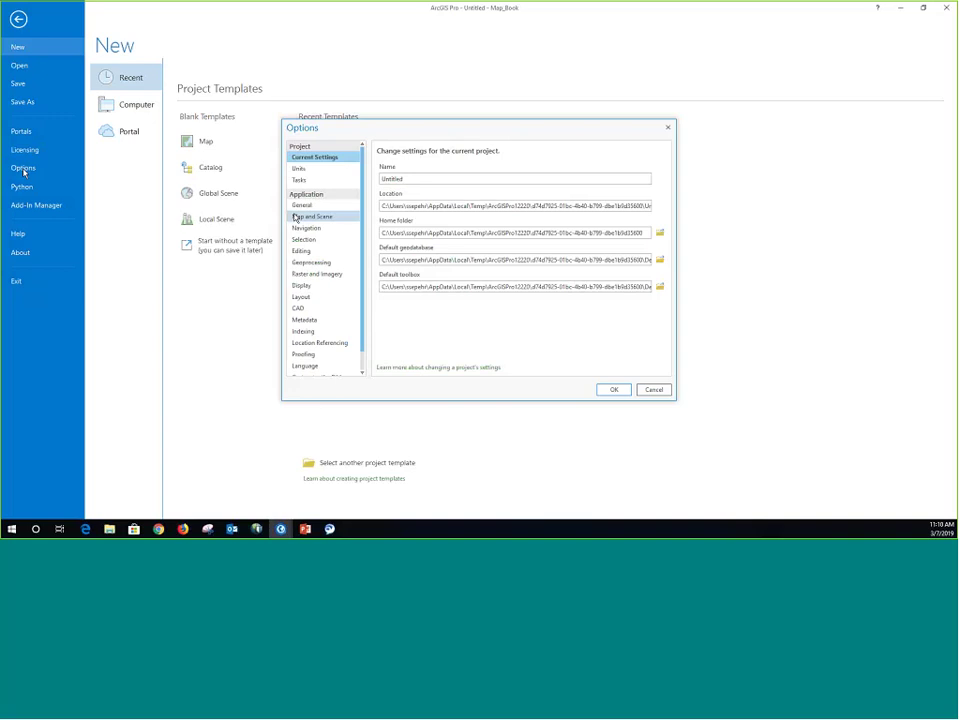
click(304, 207)
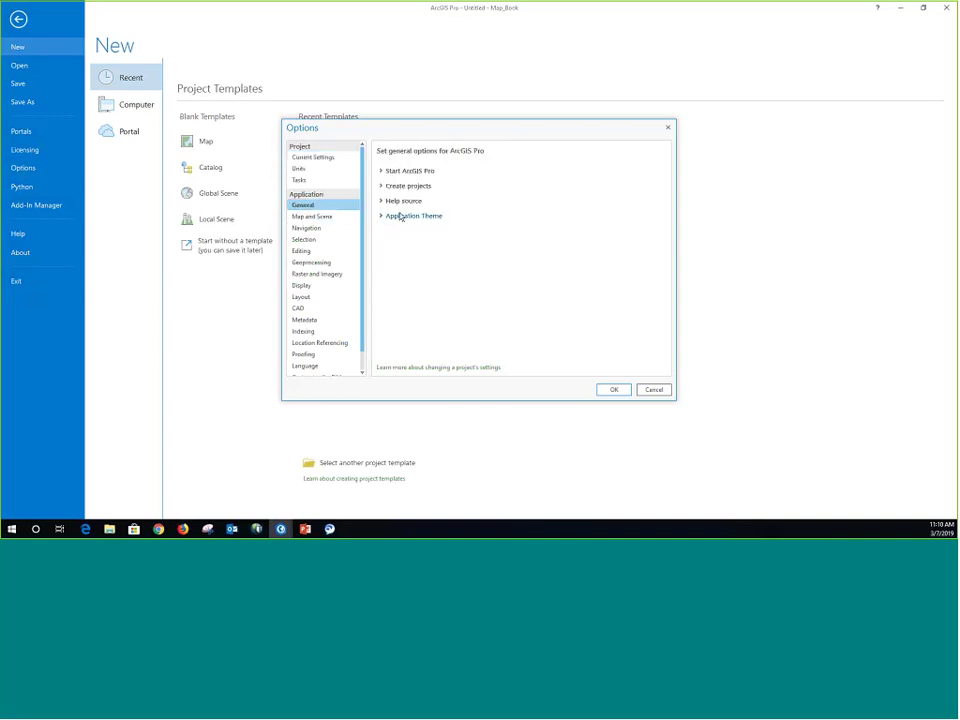
click(381, 172)
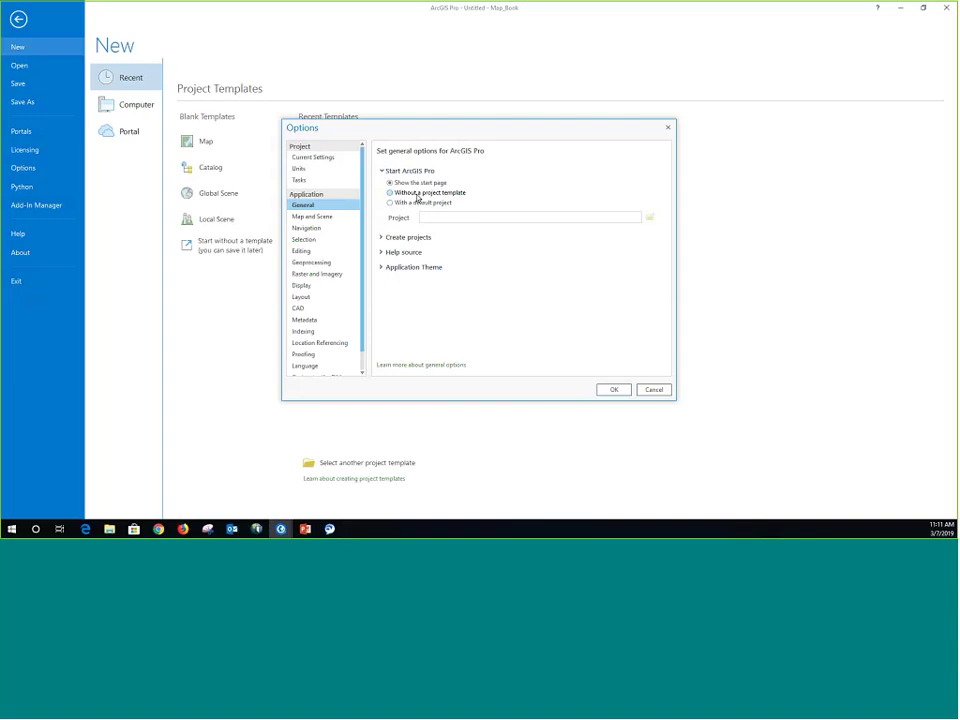
click(668, 128)
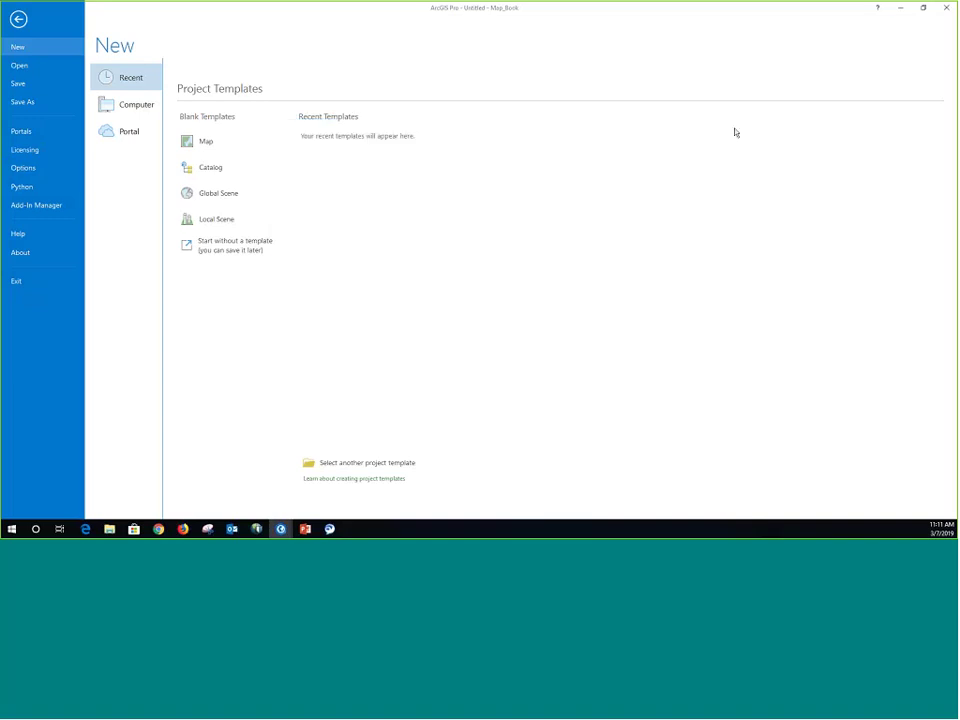
Switch to the Pro2 project and review the options for creating TorontoCrime label classes from its symbology
click(901, 14)
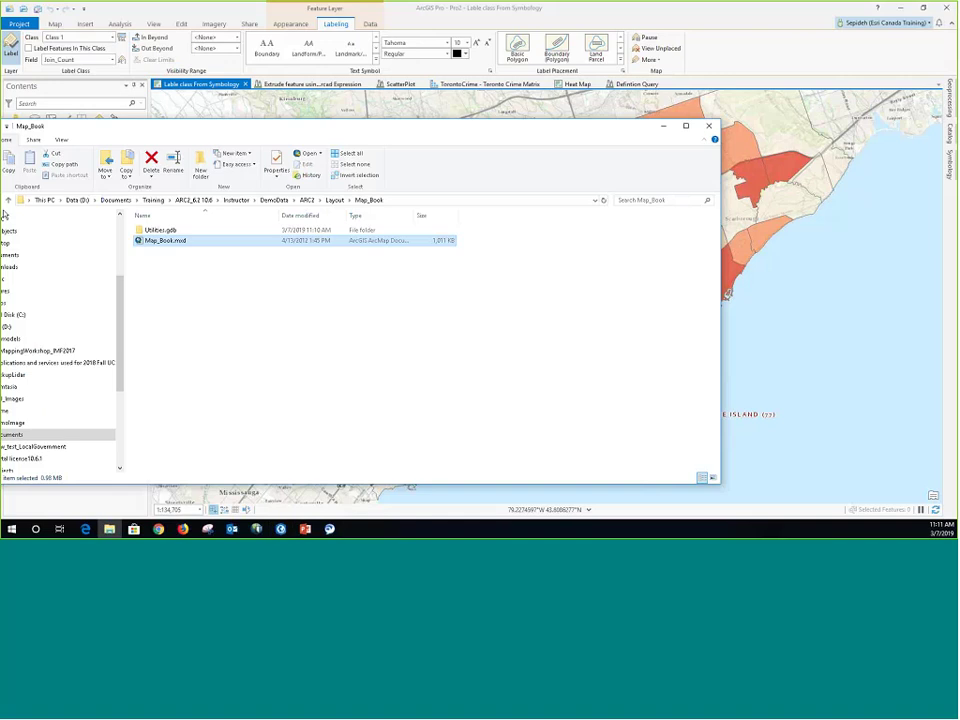
key(alt+Tab)
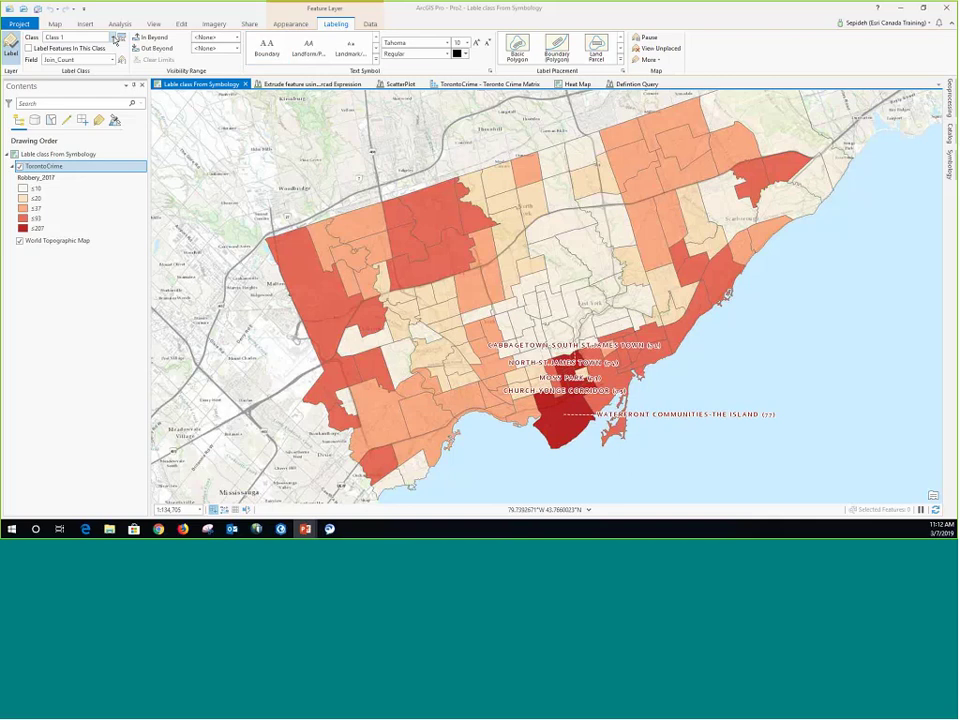
click(112, 37)
click(75, 99)
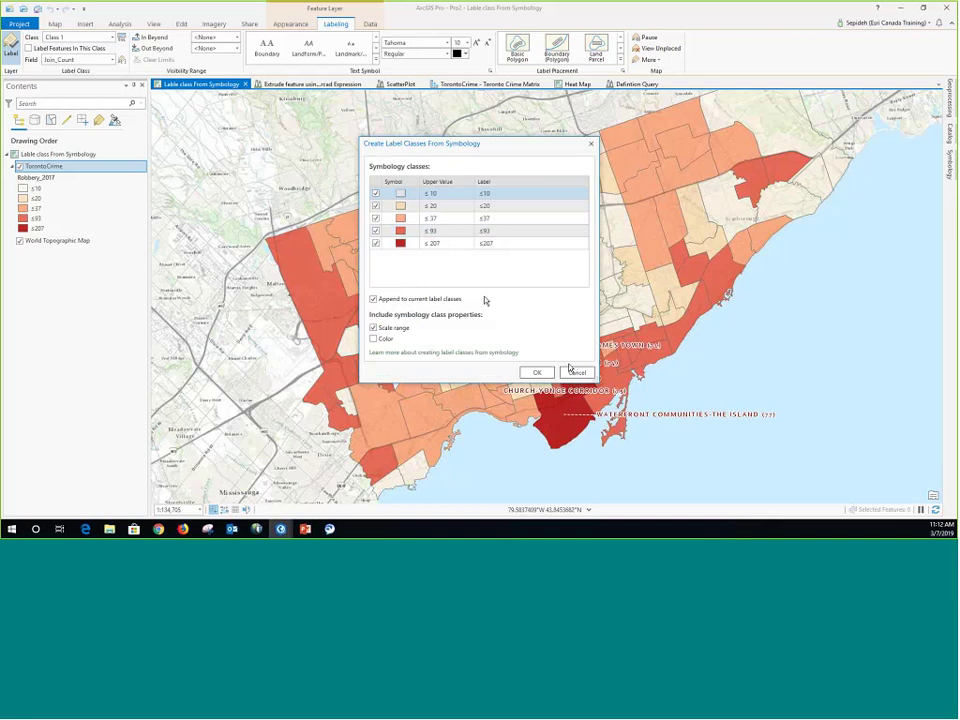
click(537, 372)
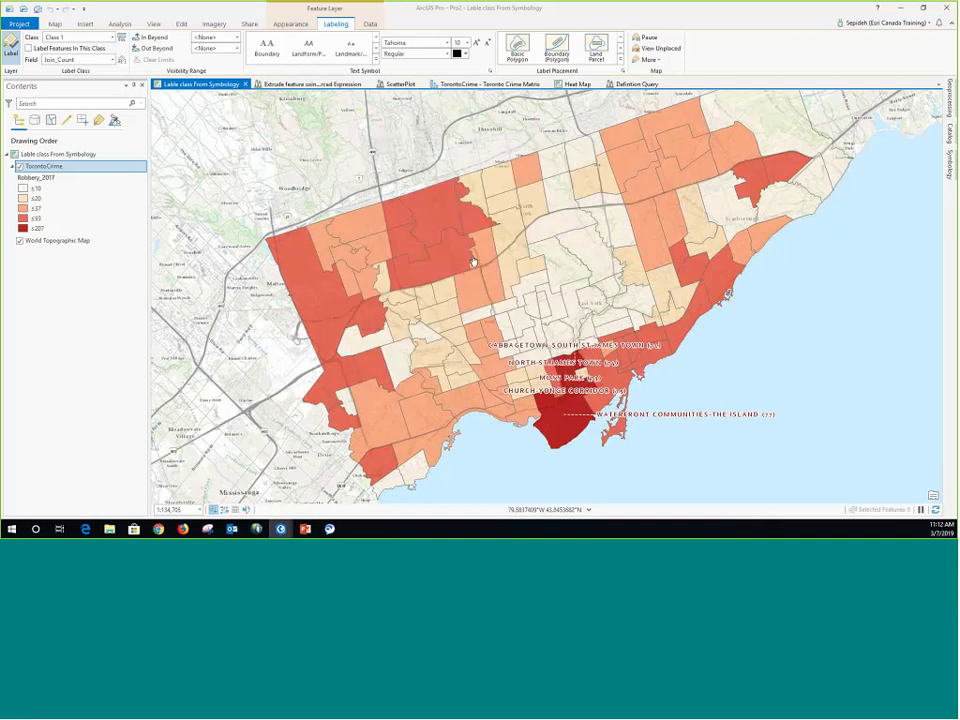
Inspect the Arcade expression that controls the TorontoCrime layer's extrusion in the extruded-feature scene
click(305, 85)
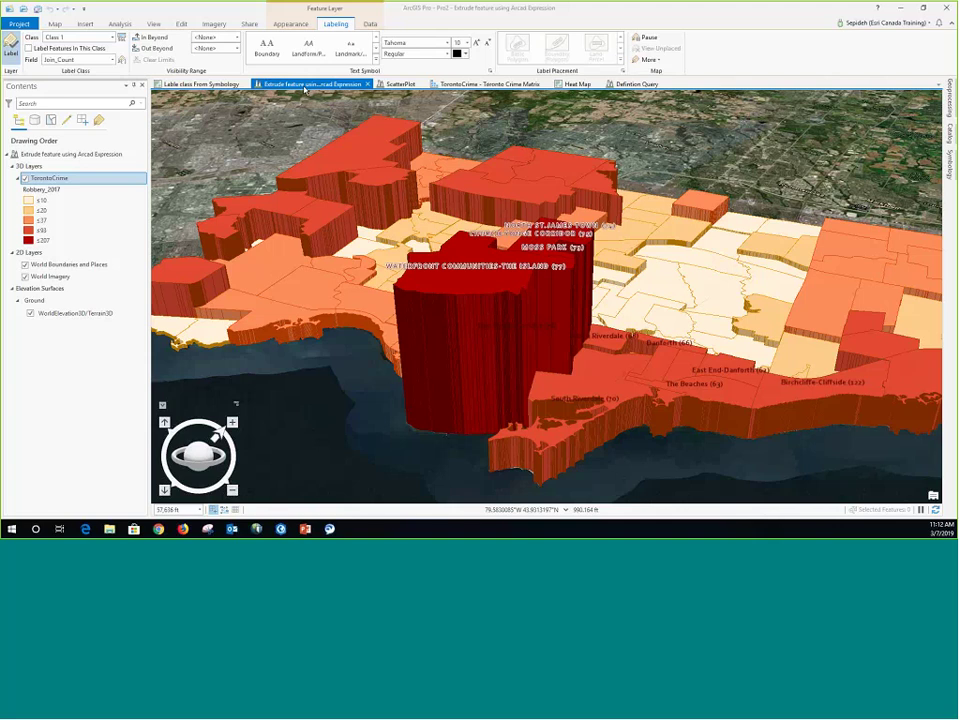
click(292, 24)
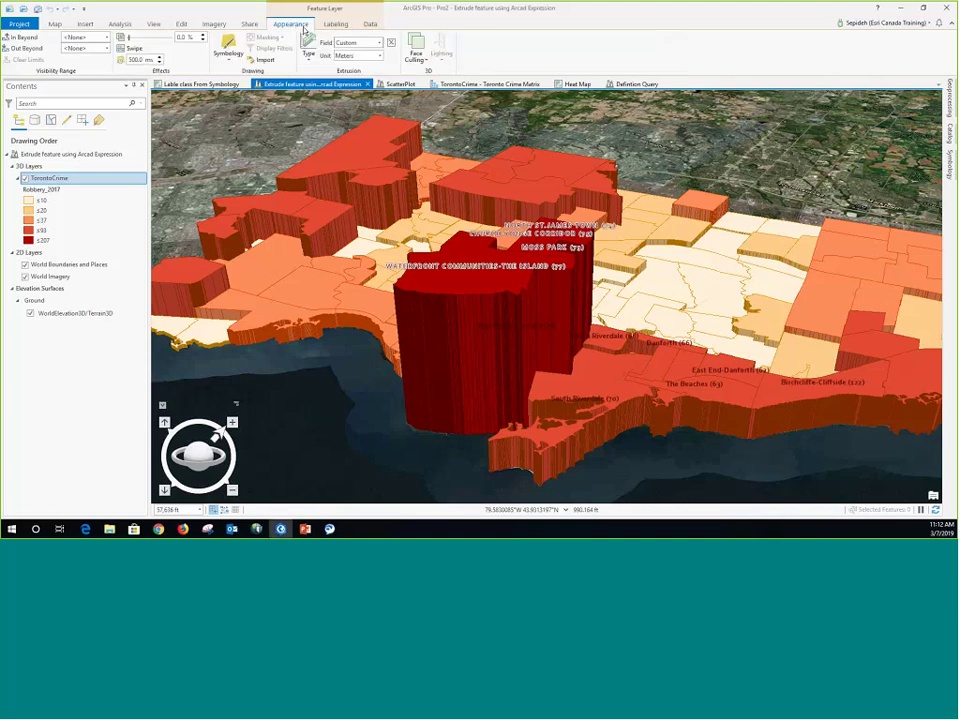
click(391, 42)
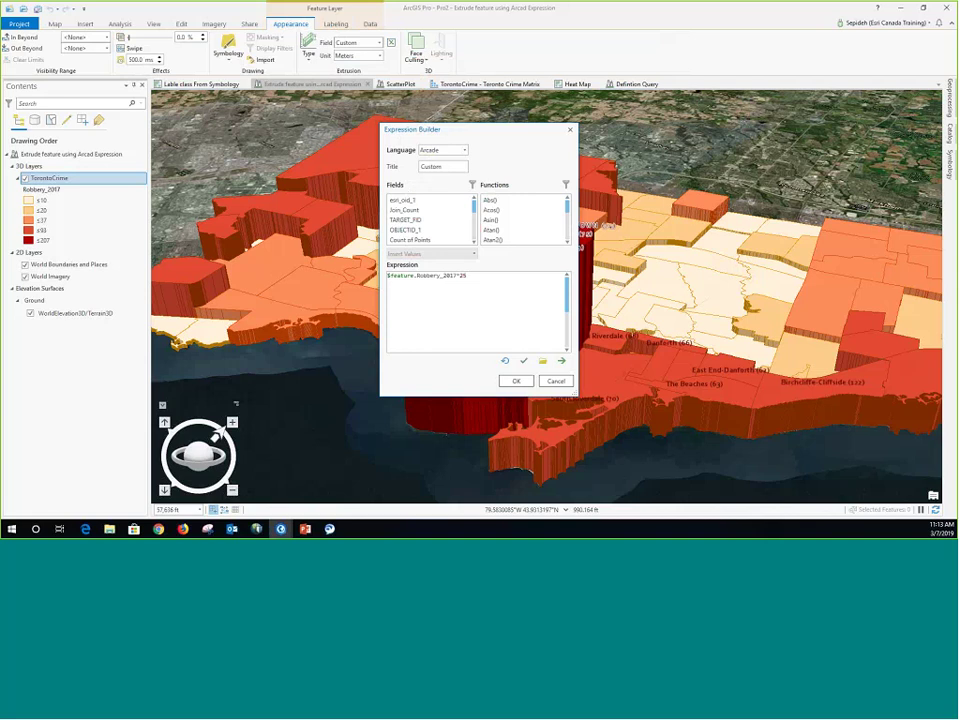
click(561, 387)
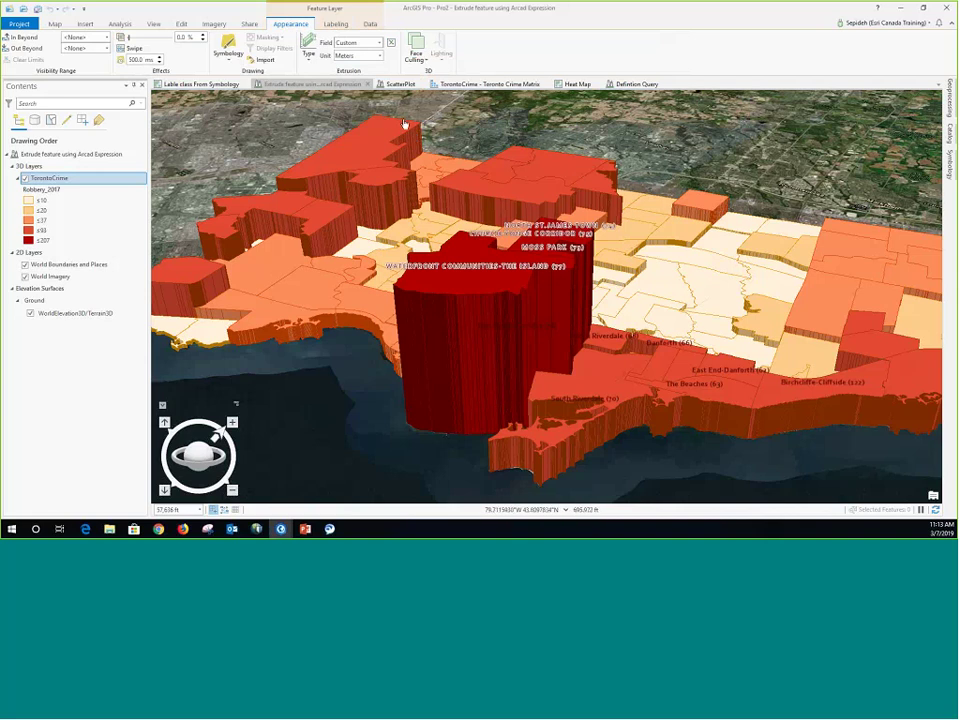
In the ScatterPlot scene, check the chart types available for TorontoCrime and open the chart relating robbery to average household
click(400, 85)
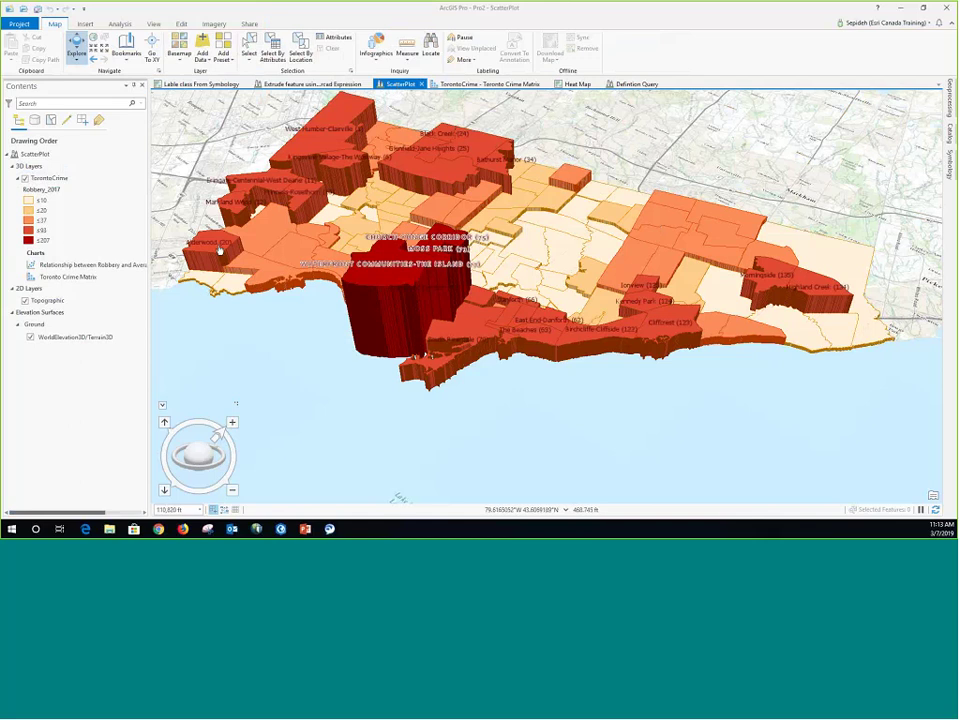
right_click(50, 178)
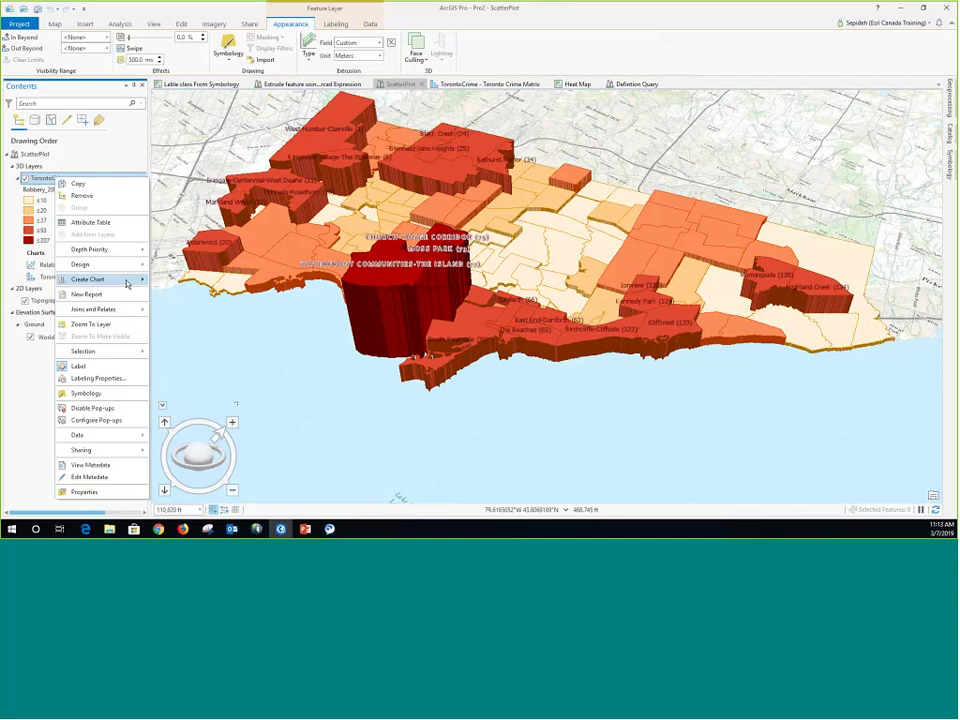
mouse_move(127, 282)
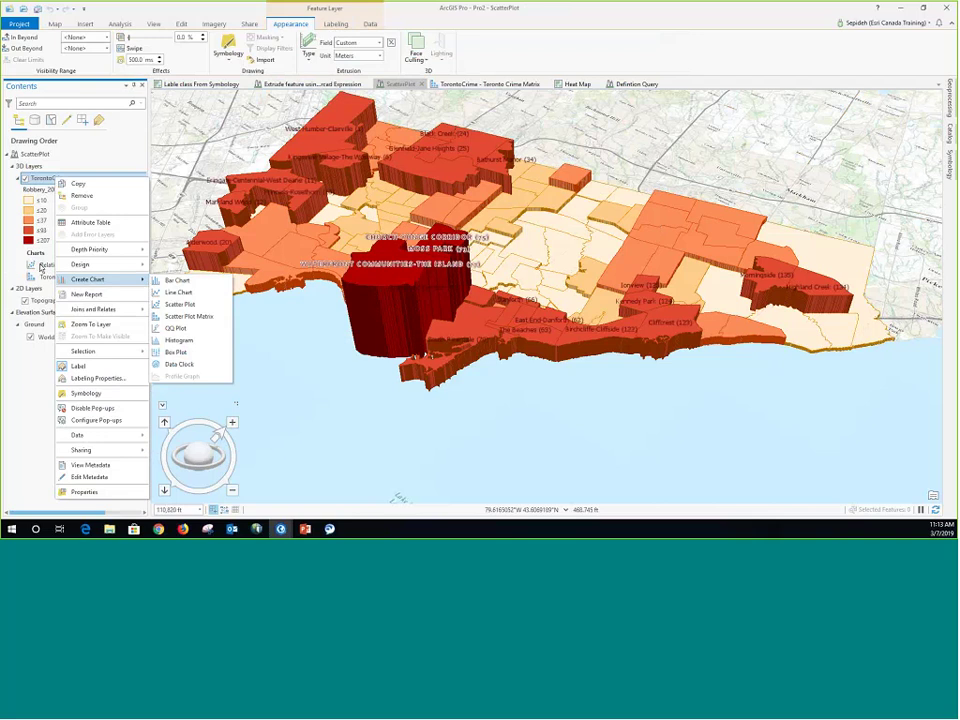
click(40, 266)
right_click(40, 266)
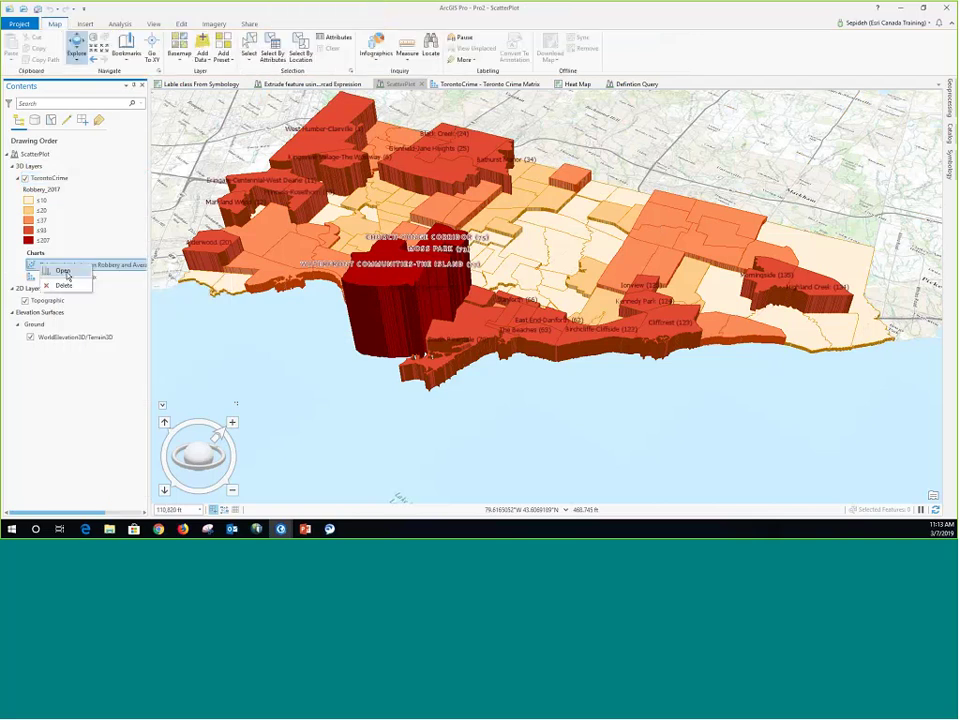
click(62, 271)
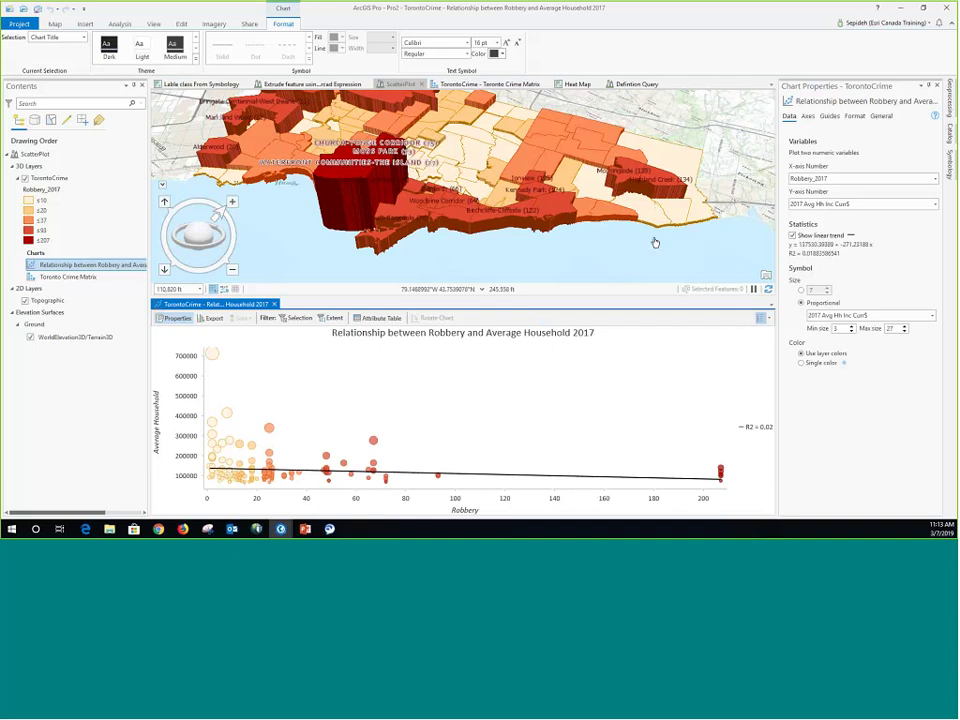
Select a scatter plot point, compare fixed symbol size with proportional sizing, restore proportional, and select the point with the highest average household value
click(269, 428)
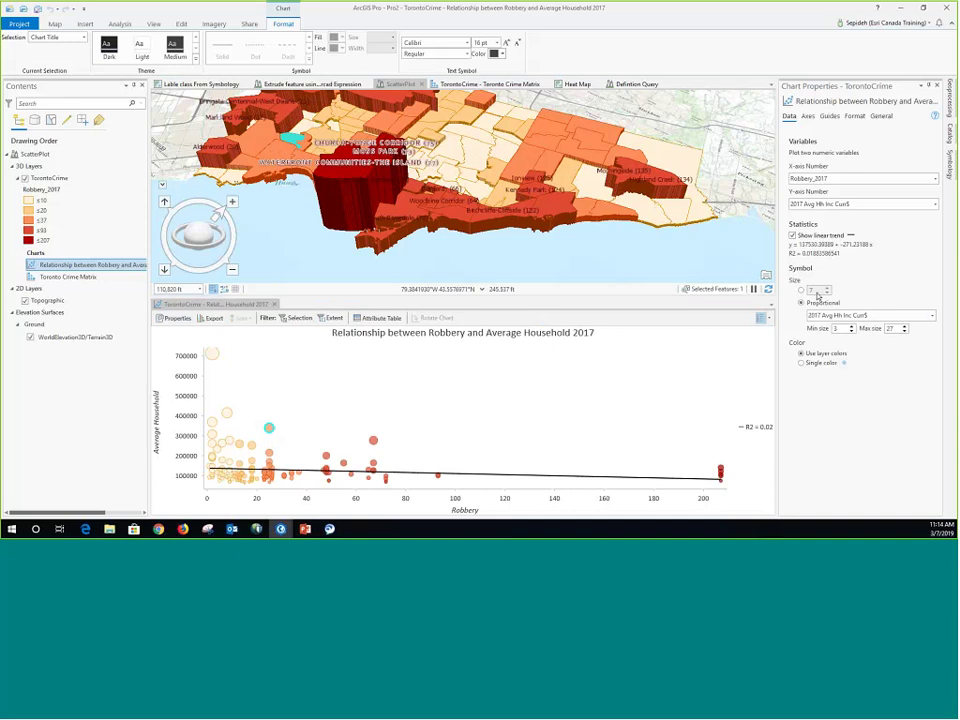
click(800, 291)
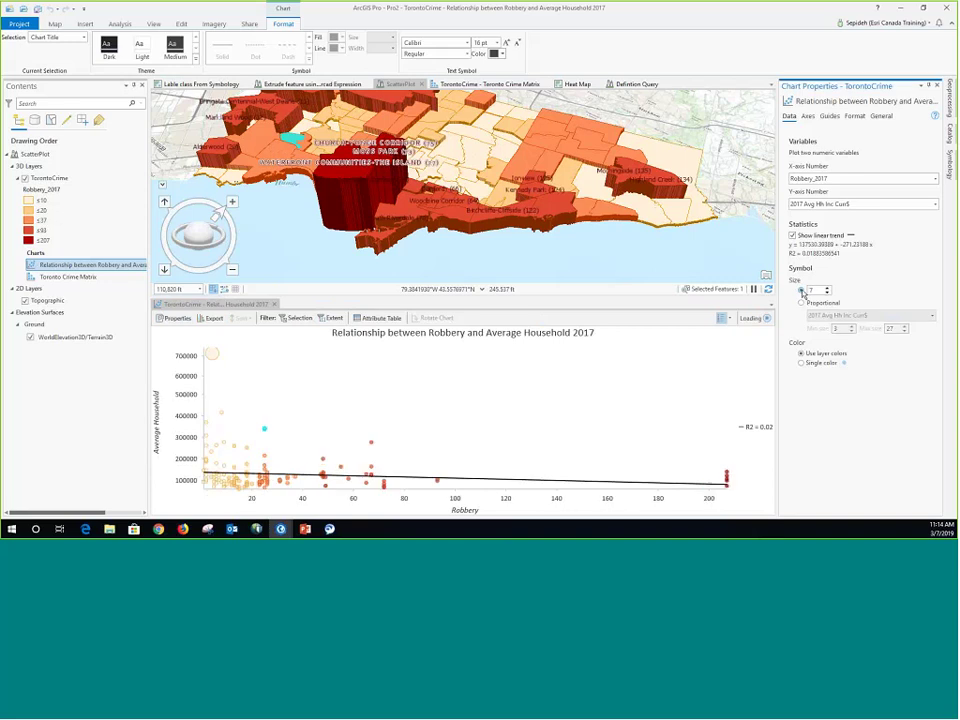
click(801, 303)
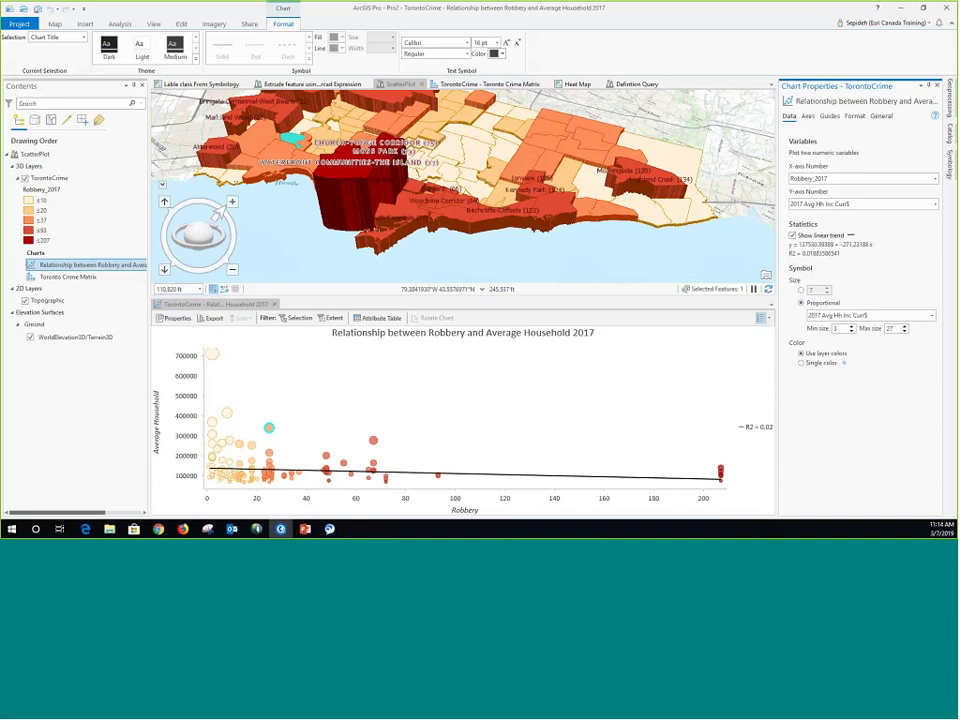
click(211, 355)
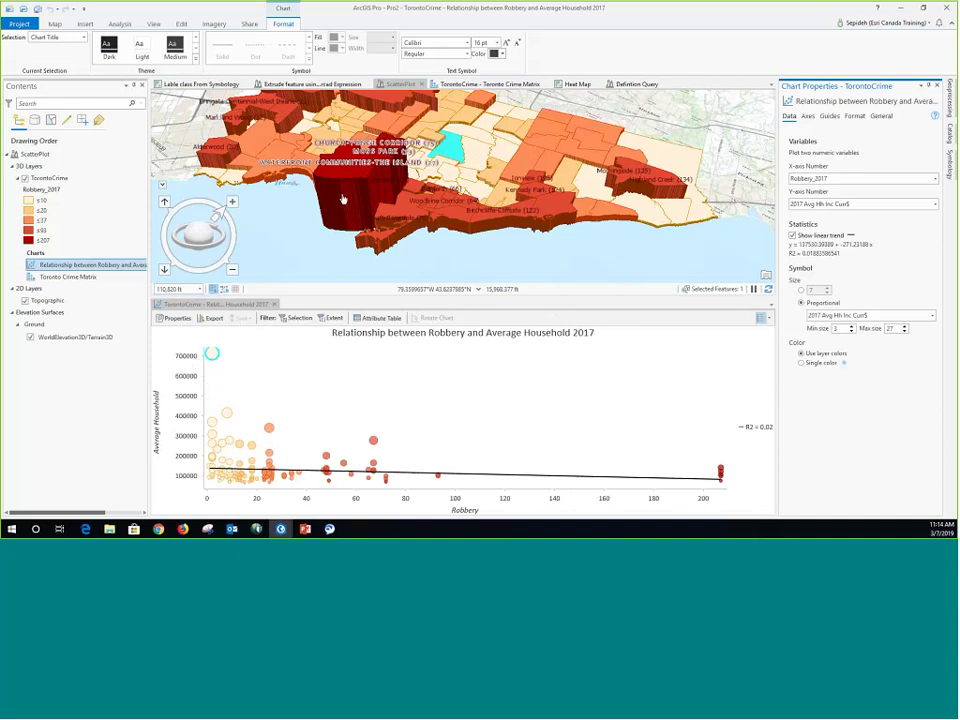
Show the Toronto Crime Matrix chart and close the robbery and average household scatter plot
click(490, 83)
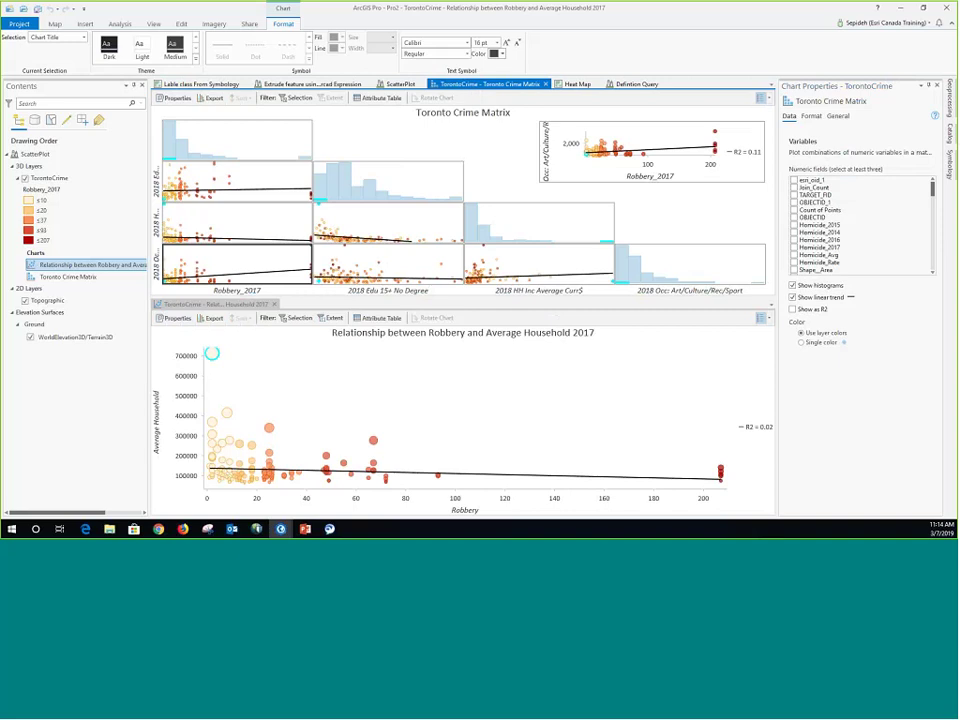
click(274, 304)
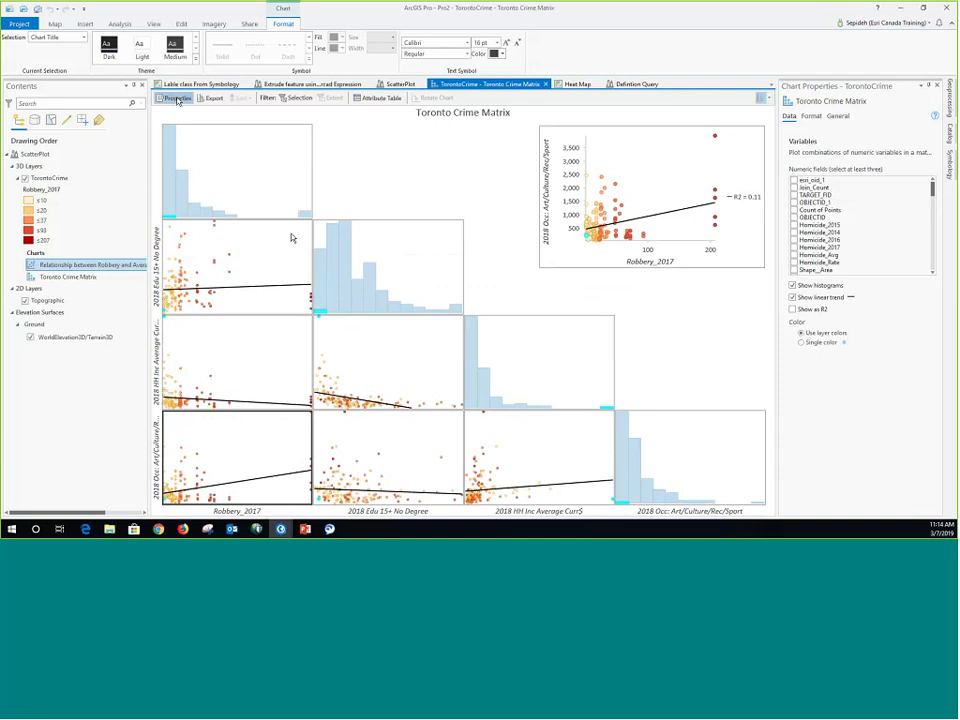
Show R2 values in the Toronto Crime Matrix and preview education against household income, followed by robbery against arts, culture and sports occupations
click(178, 100)
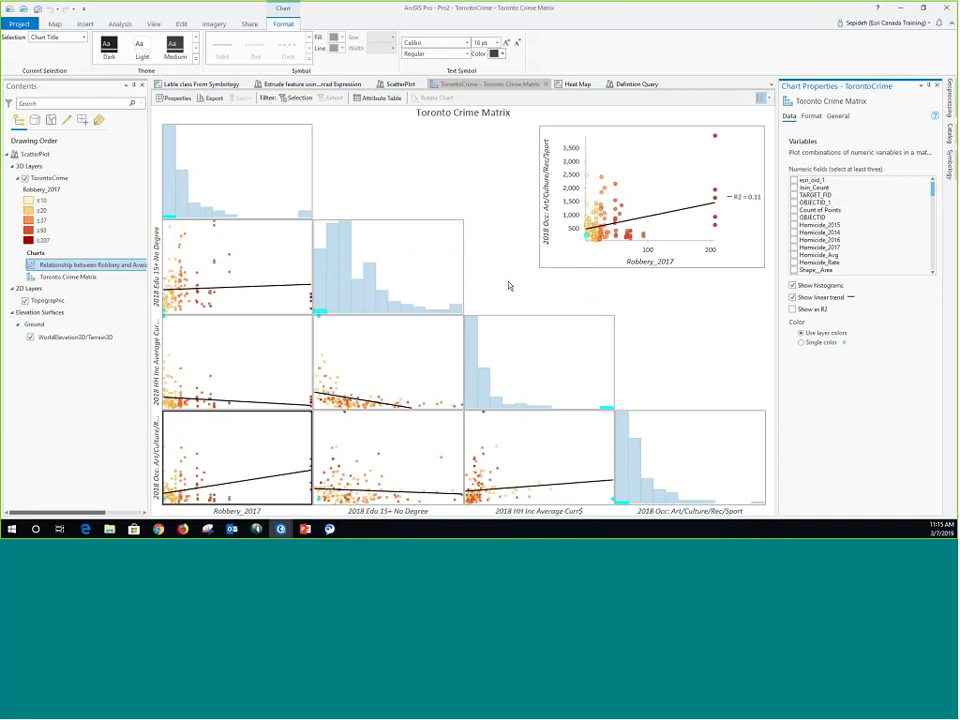
click(793, 310)
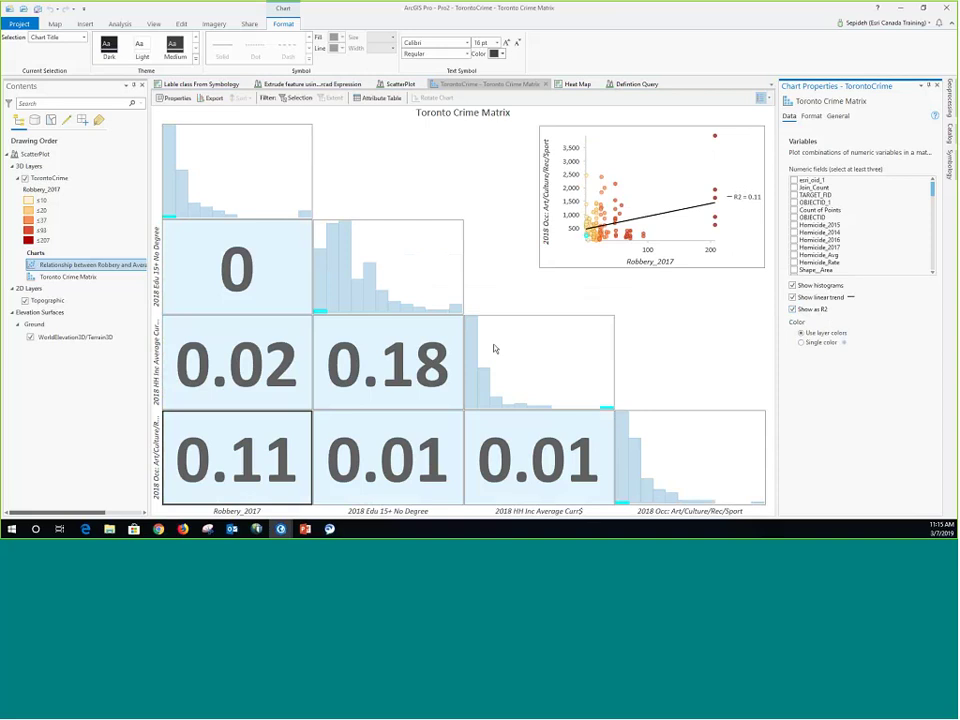
click(393, 361)
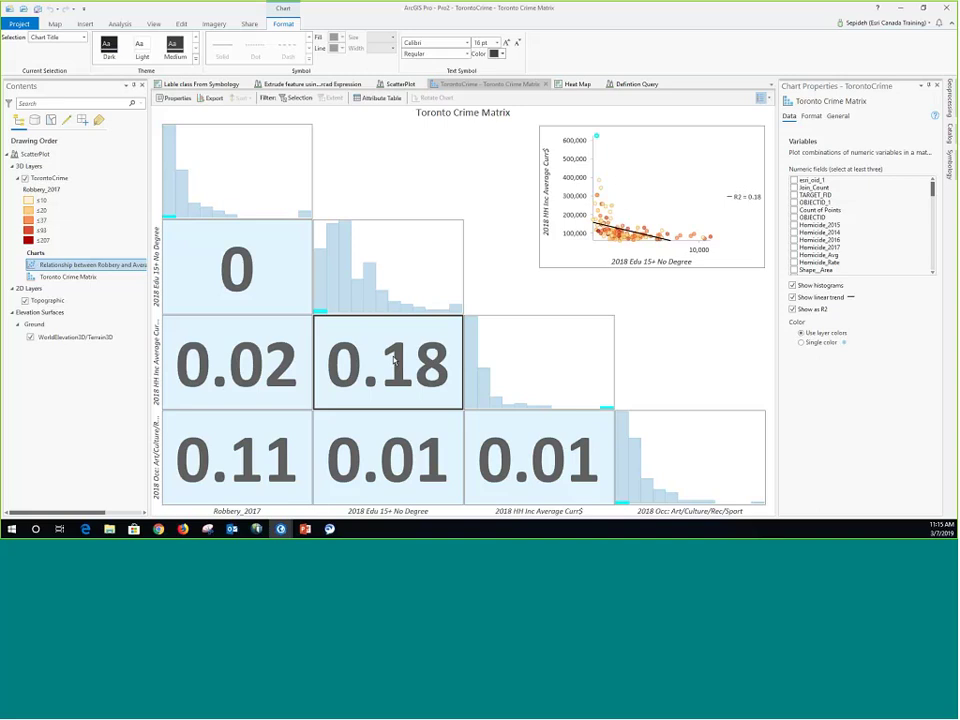
click(257, 439)
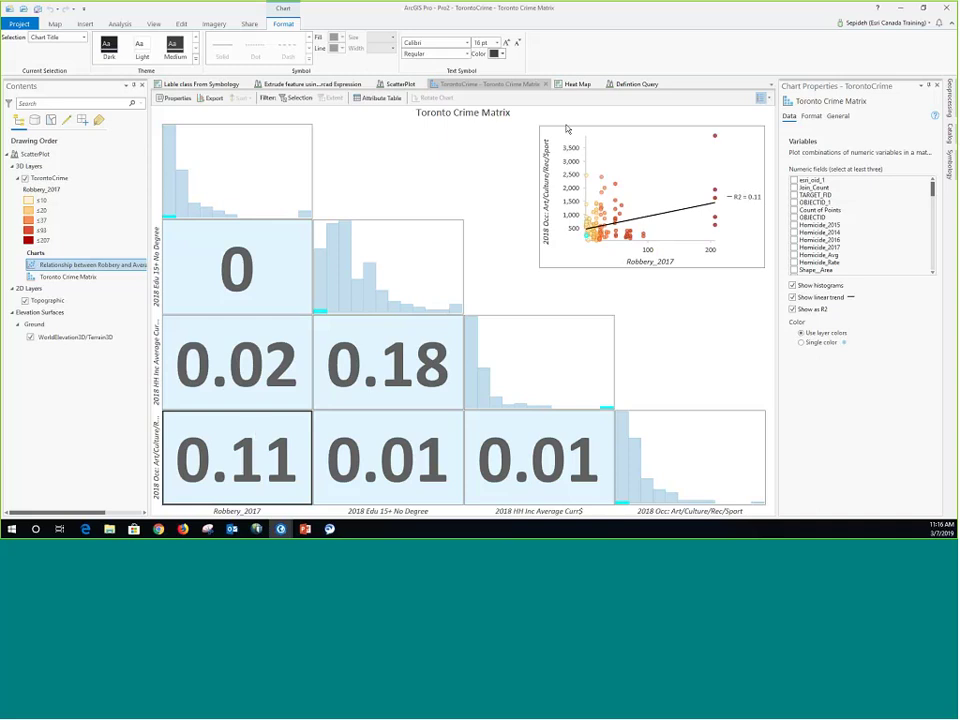
In the Heat Map view, set the Toronto Major Crime density method to Dynamic and examine the heat map at a larger scale
click(576, 85)
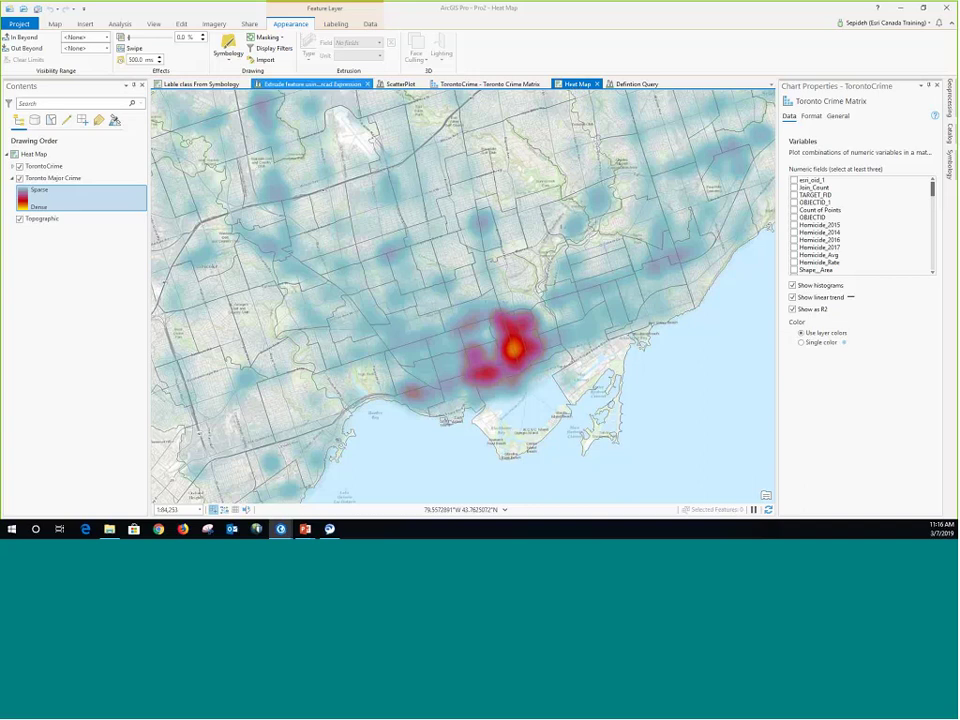
click(310, 84)
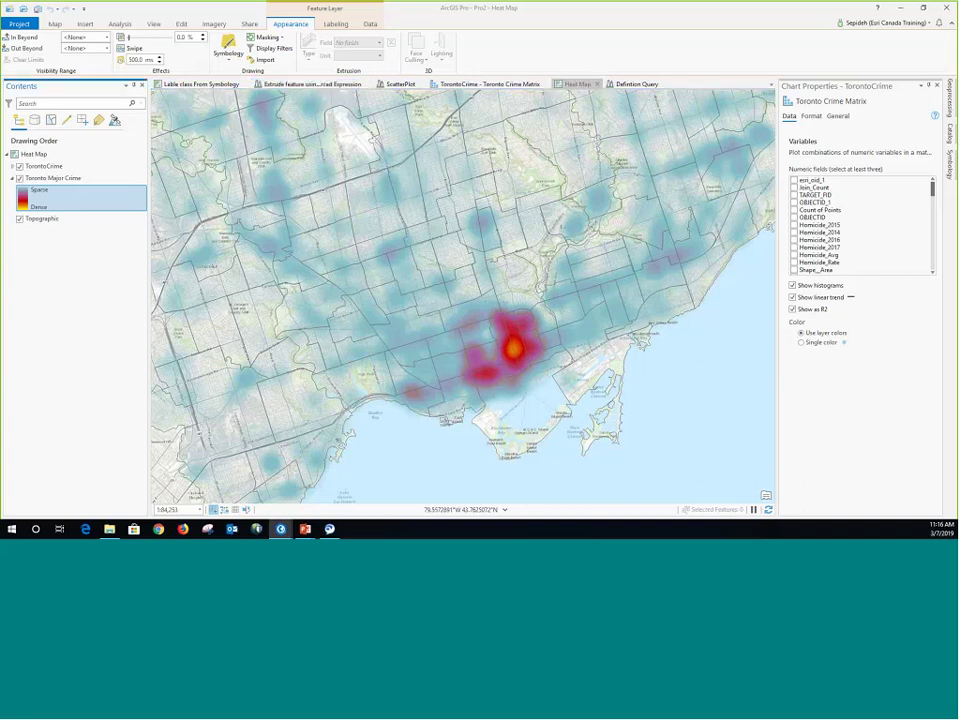
click(948, 164)
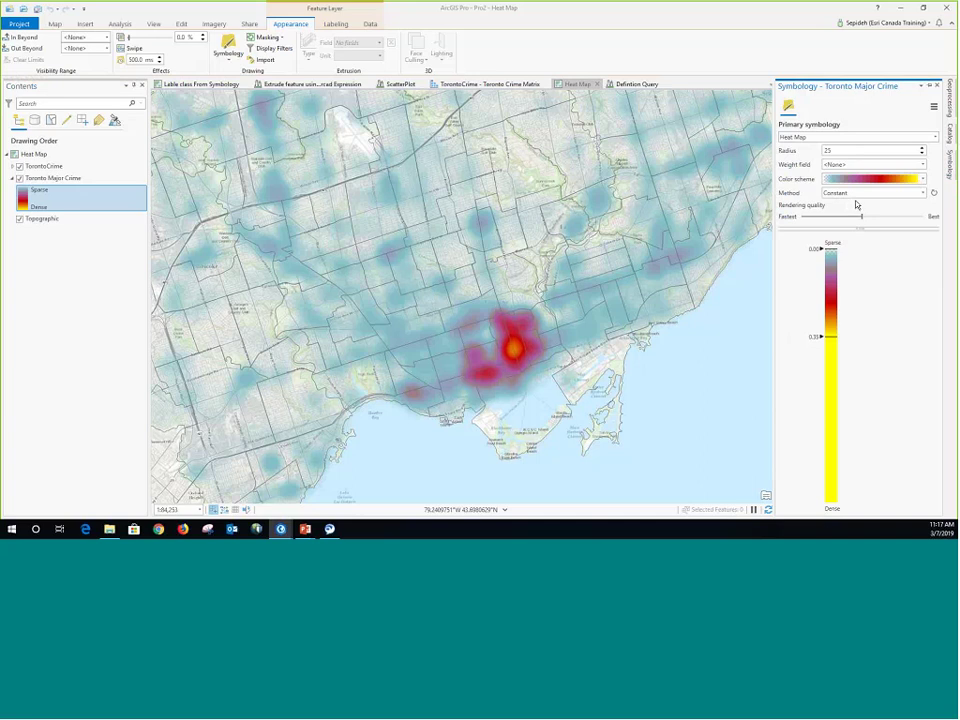
click(920, 193)
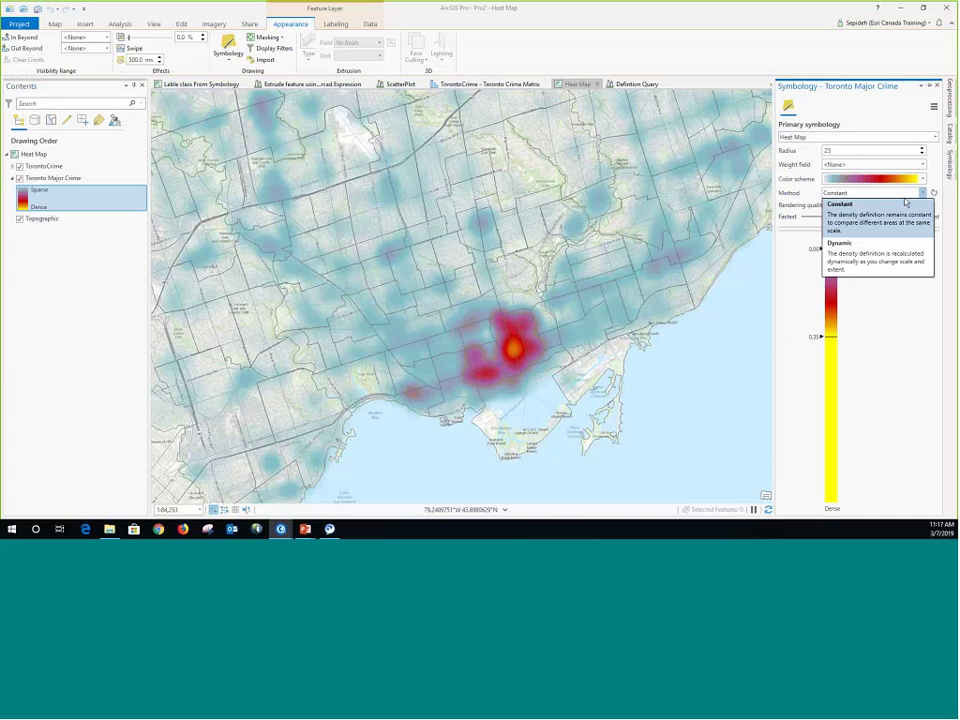
click(848, 250)
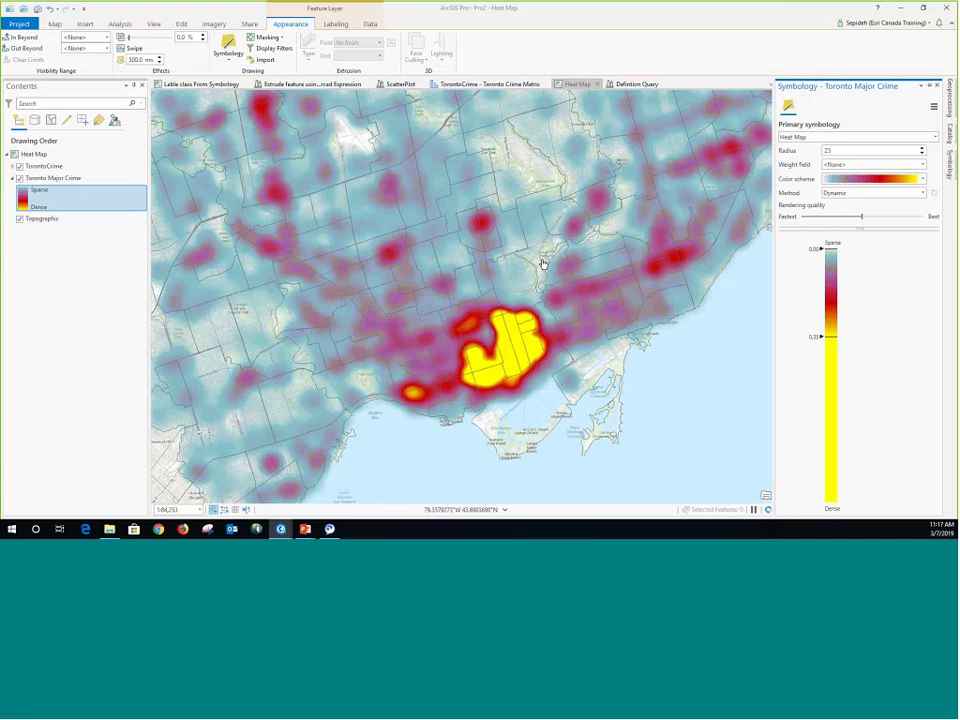
scroll(500, 278, up, 5)
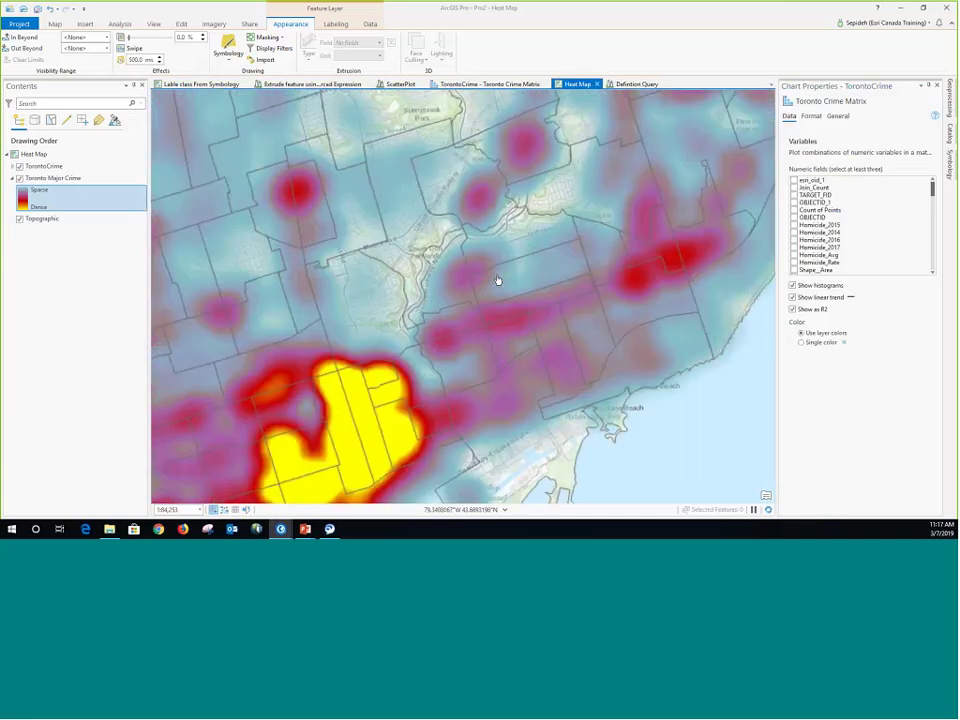
scroll(498, 280, up, 4)
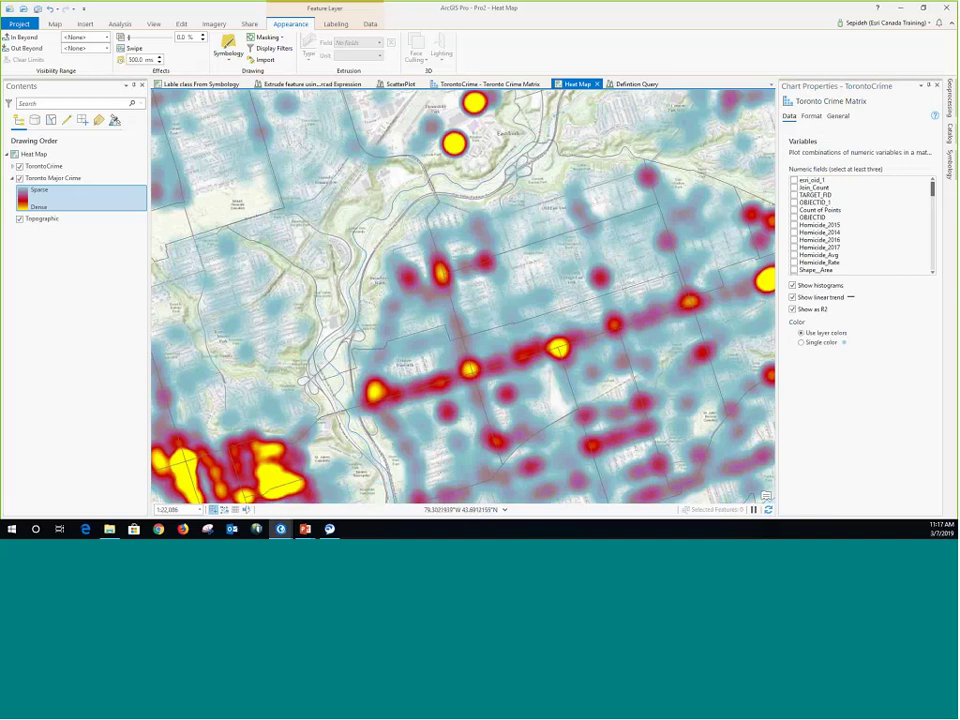
Set the Toronto Major Crime heat map method to Constant and examine neighbouring areas at the same scale
click(952, 169)
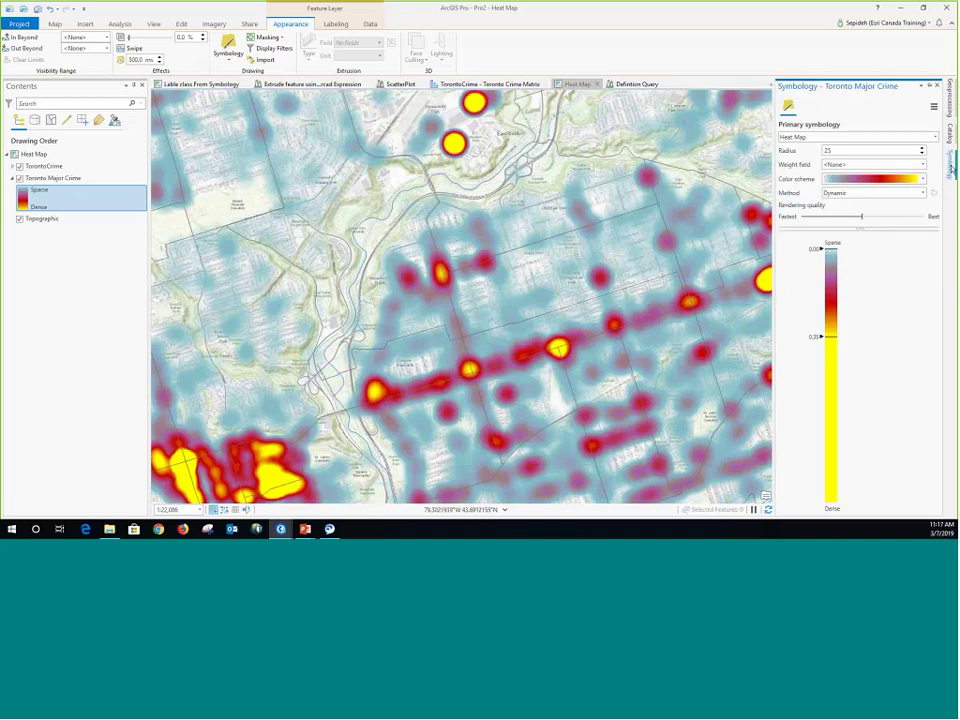
click(921, 192)
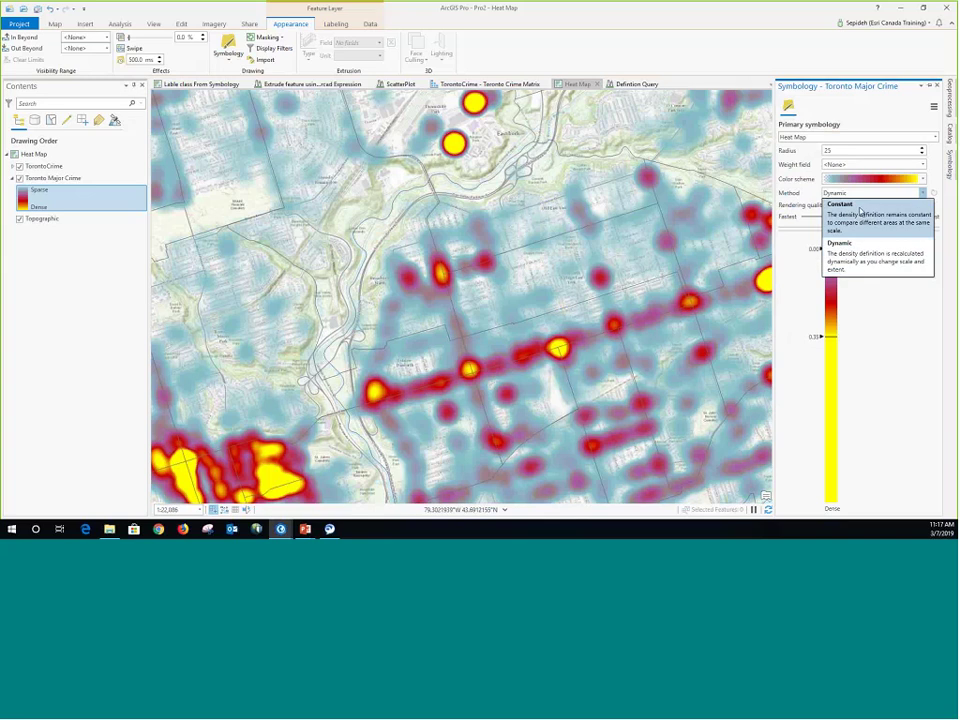
click(860, 207)
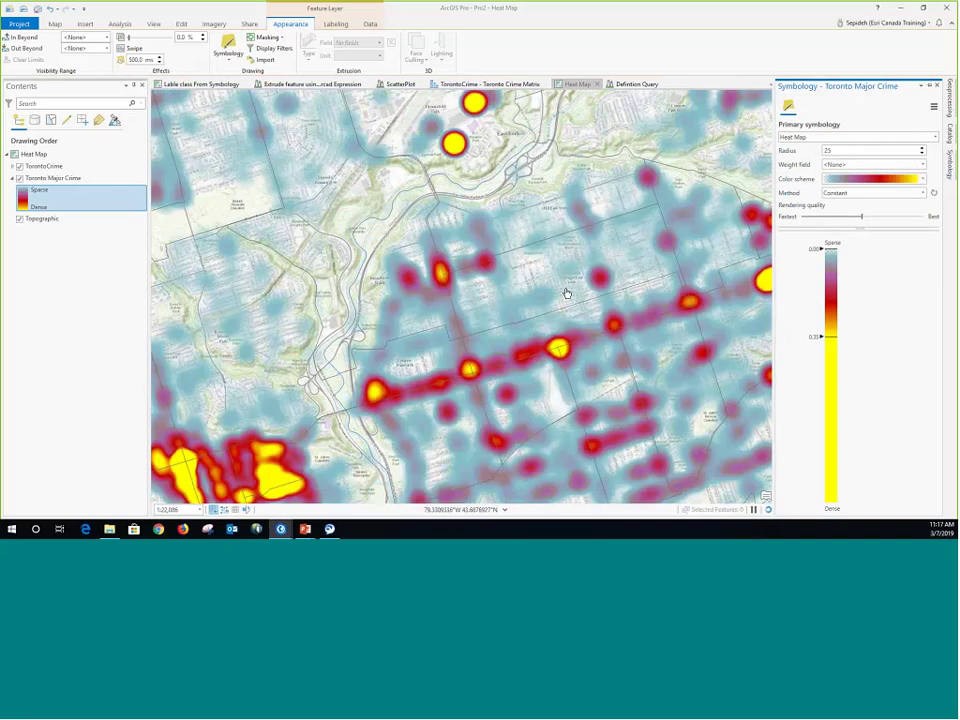
click(538, 278)
drag(538, 278, 475, 269)
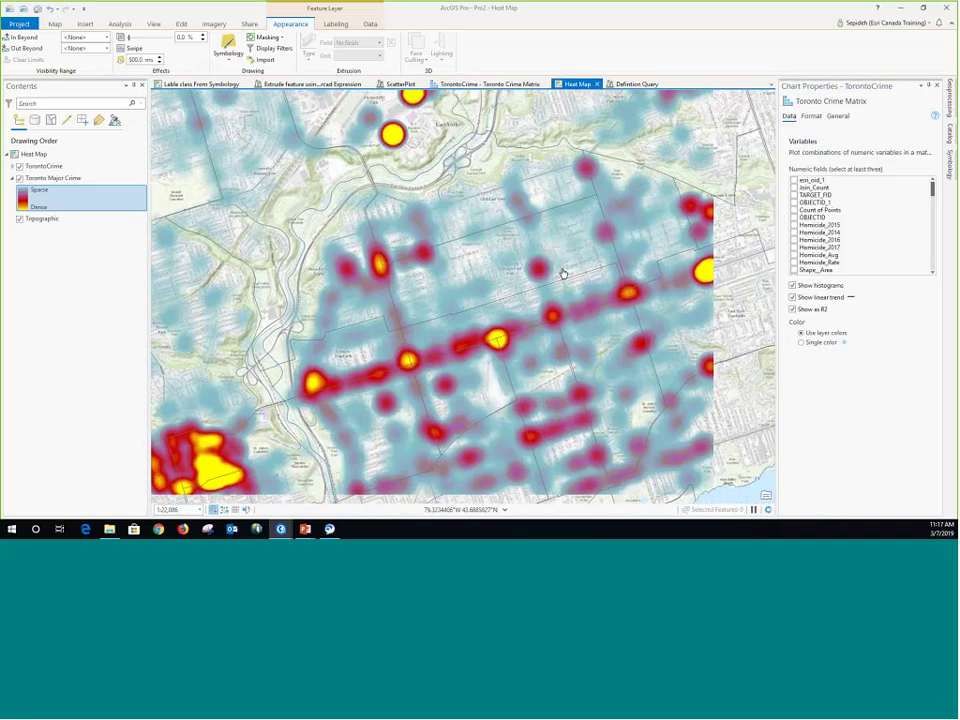
drag(653, 242, 512, 247)
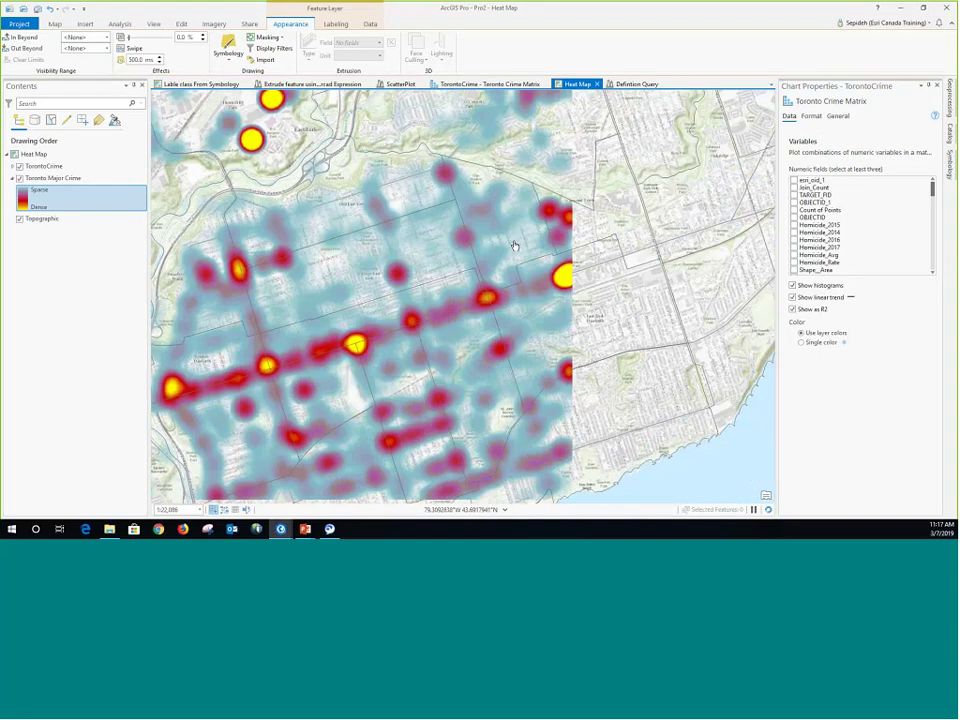
In the Definition Query scene, review the definition queries stored in the TorontoCrime layer properties and close them without changes
click(639, 86)
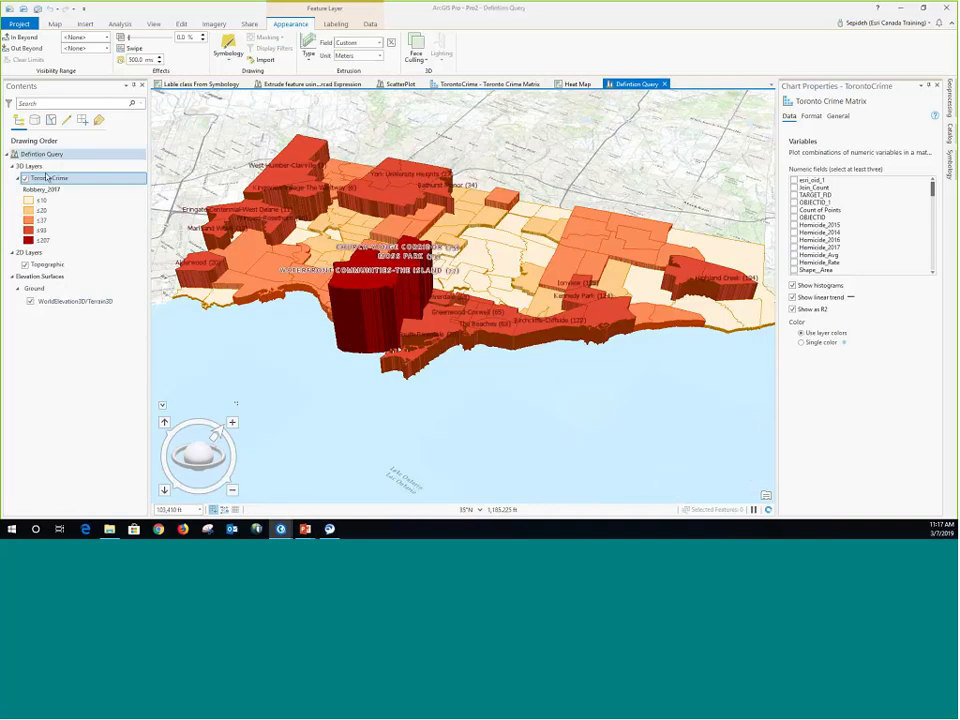
right_click(60, 180)
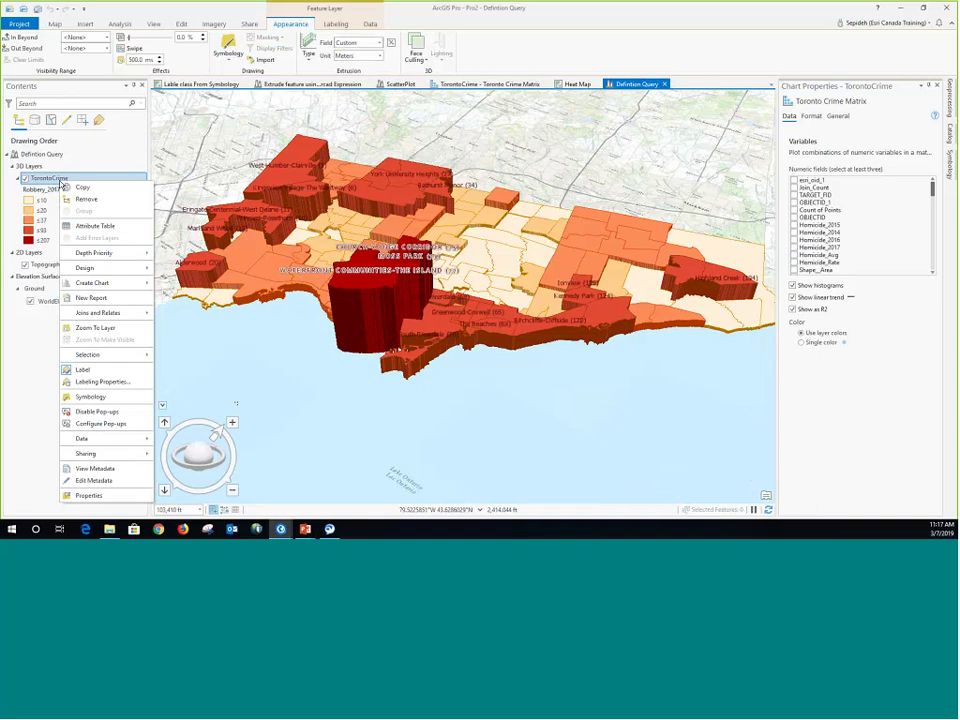
click(92, 495)
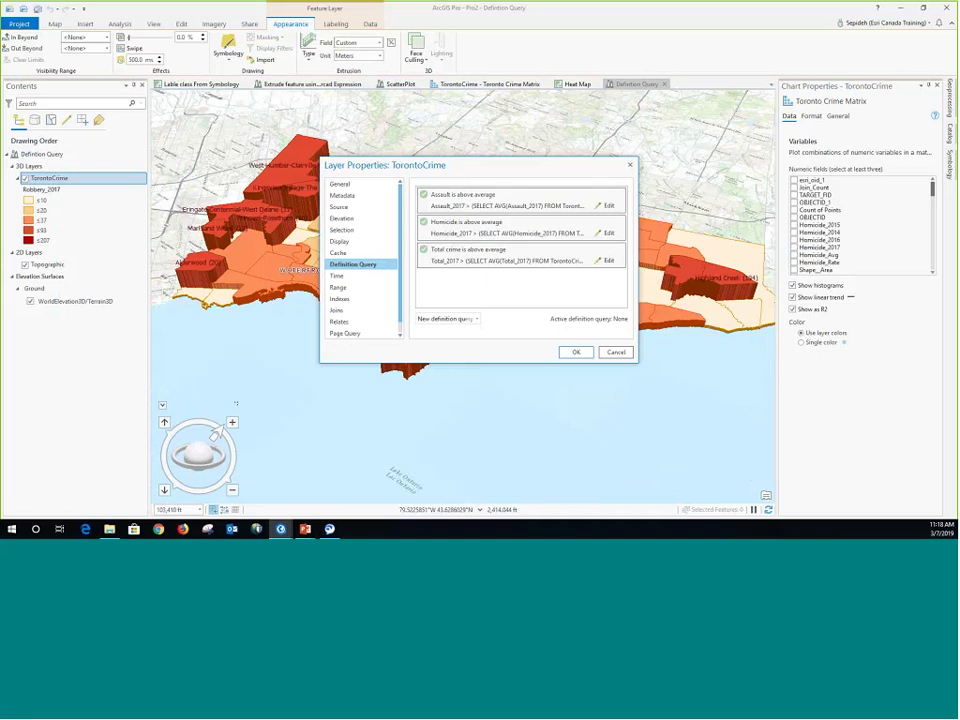
click(603, 354)
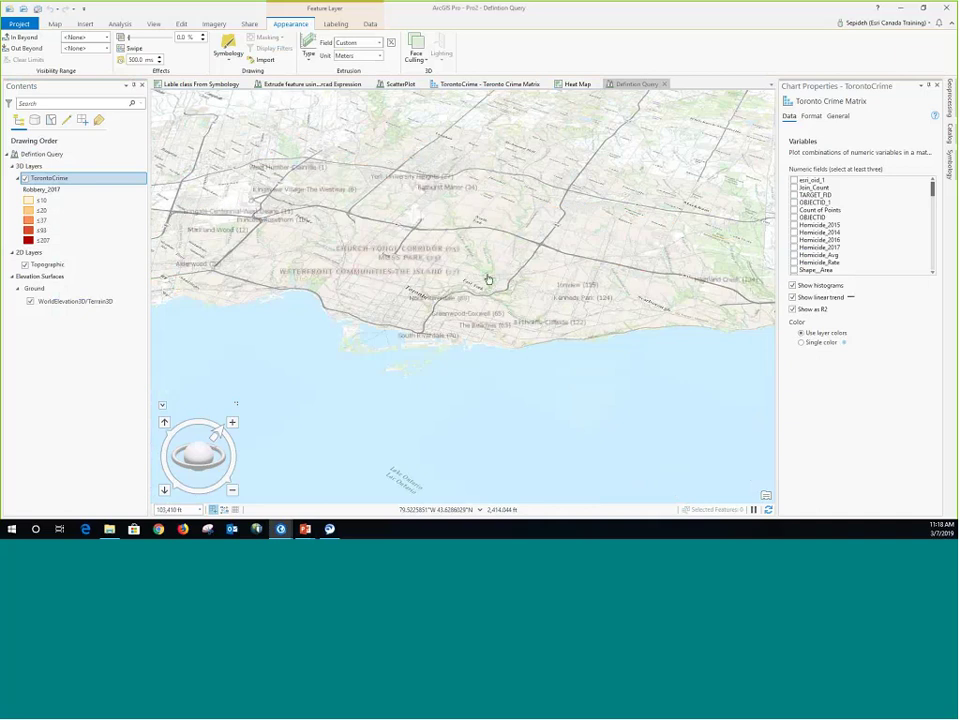
click(400, 257)
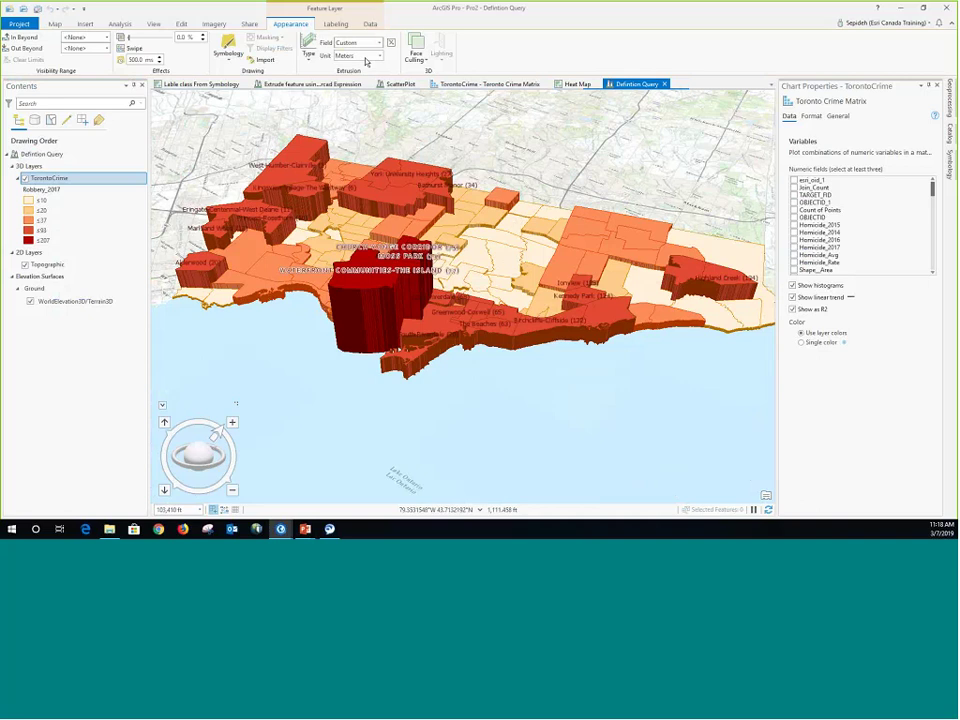
Activate the above-average assault definition query on TorontoCrime, and switch the active query to above-average total crime
click(370, 23)
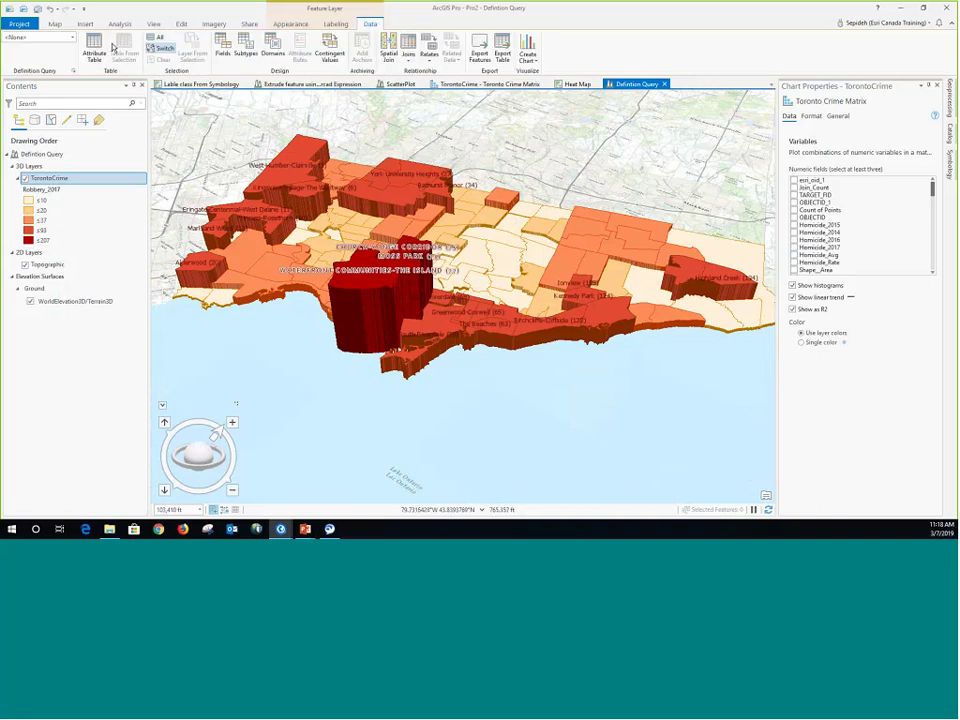
click(70, 37)
click(28, 62)
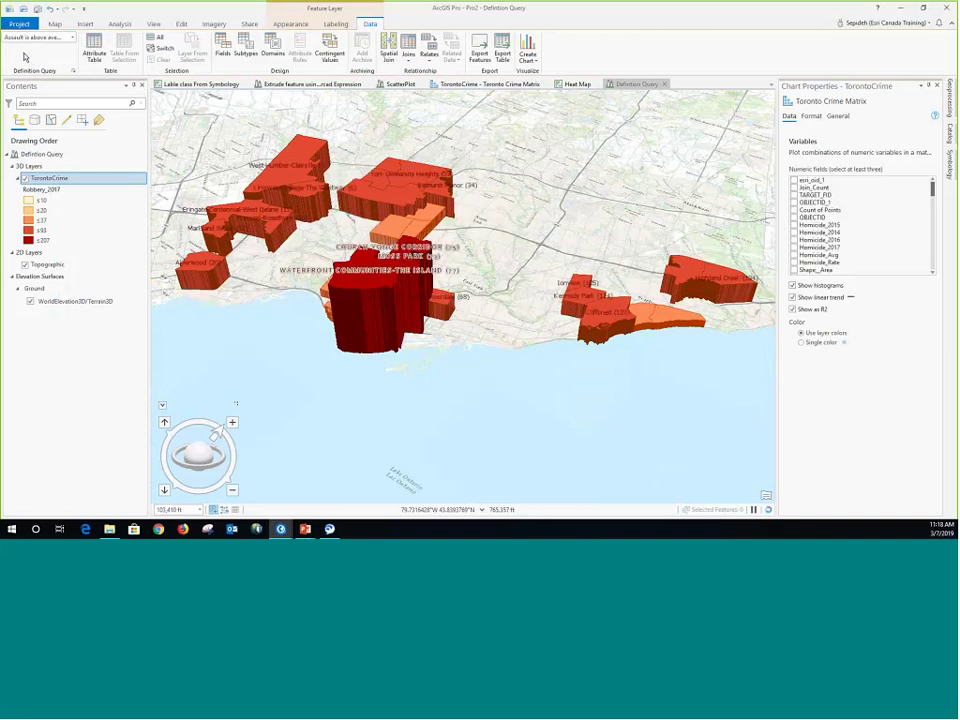
click(36, 37)
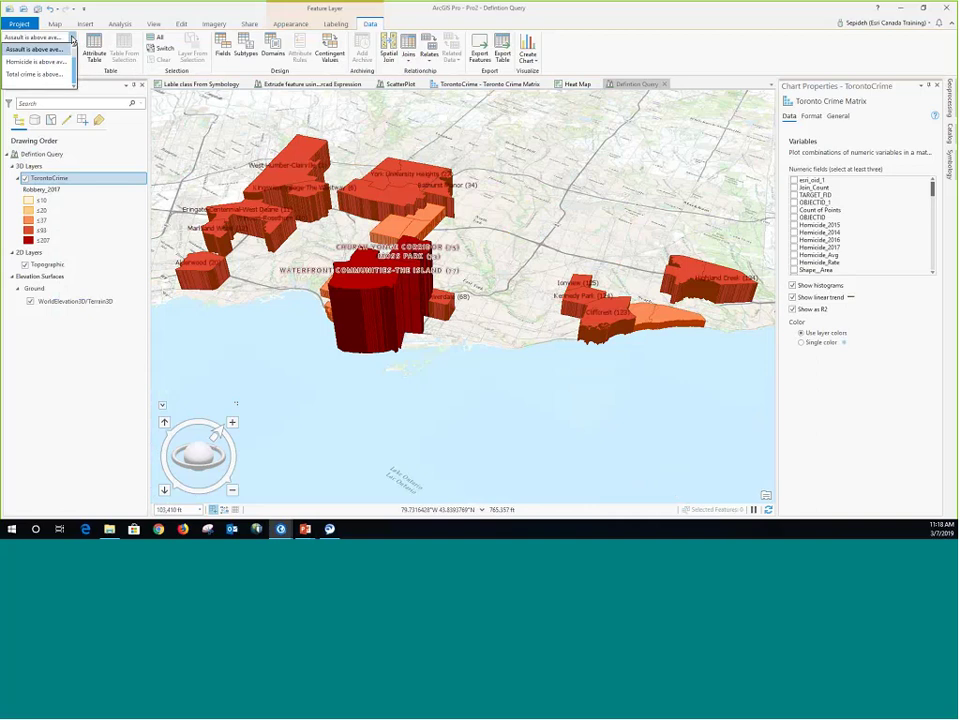
click(35, 72)
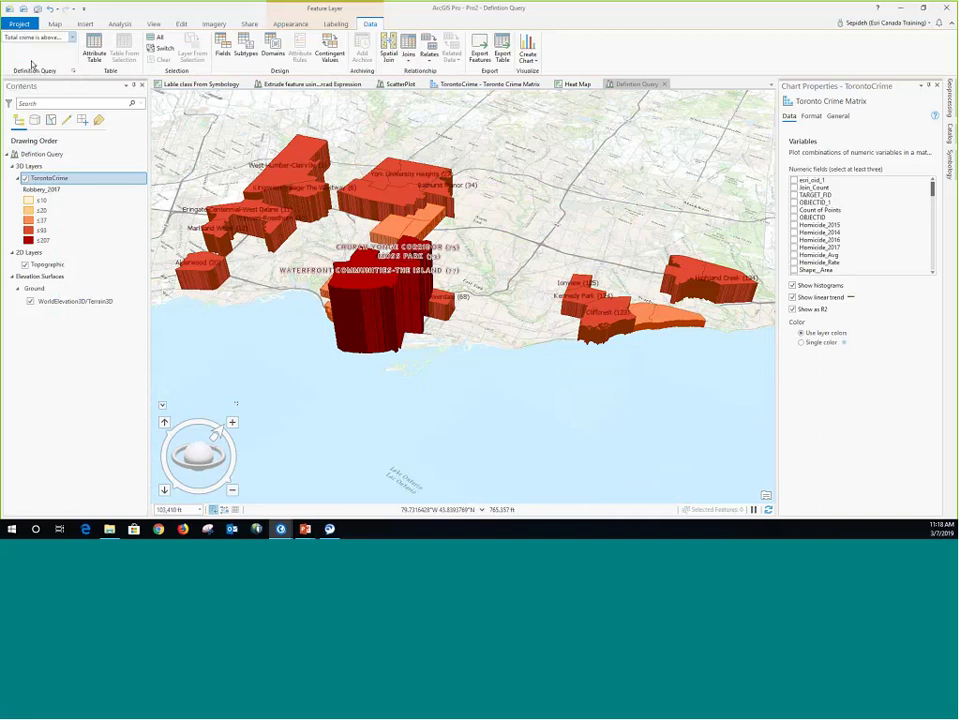
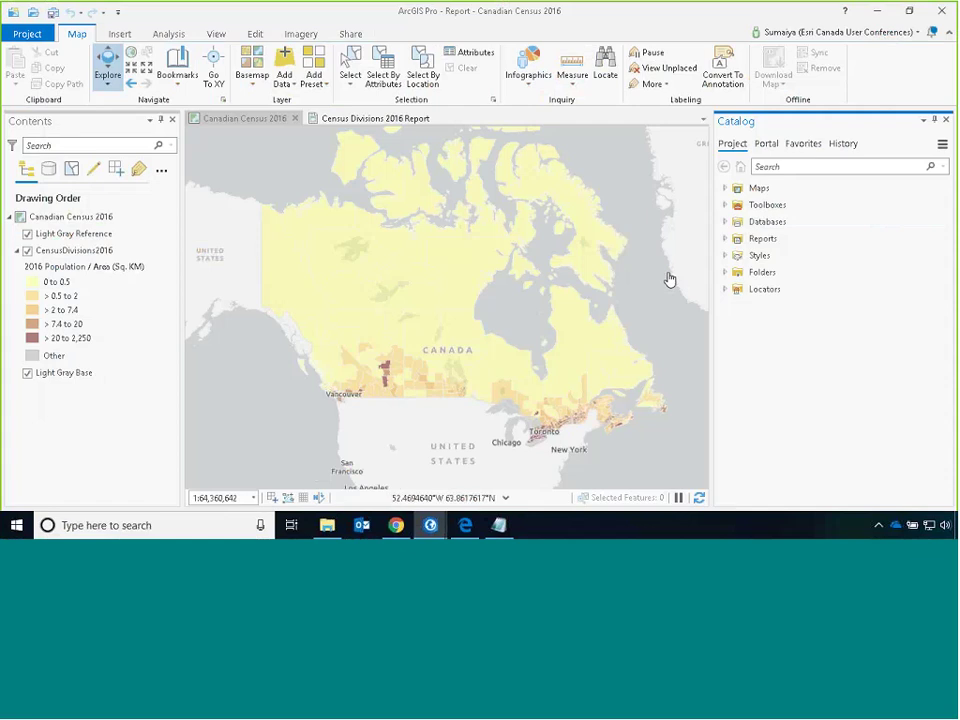
Generate the infographic for the Sudbury census division on the Canadian Census 2016 map
click(525, 78)
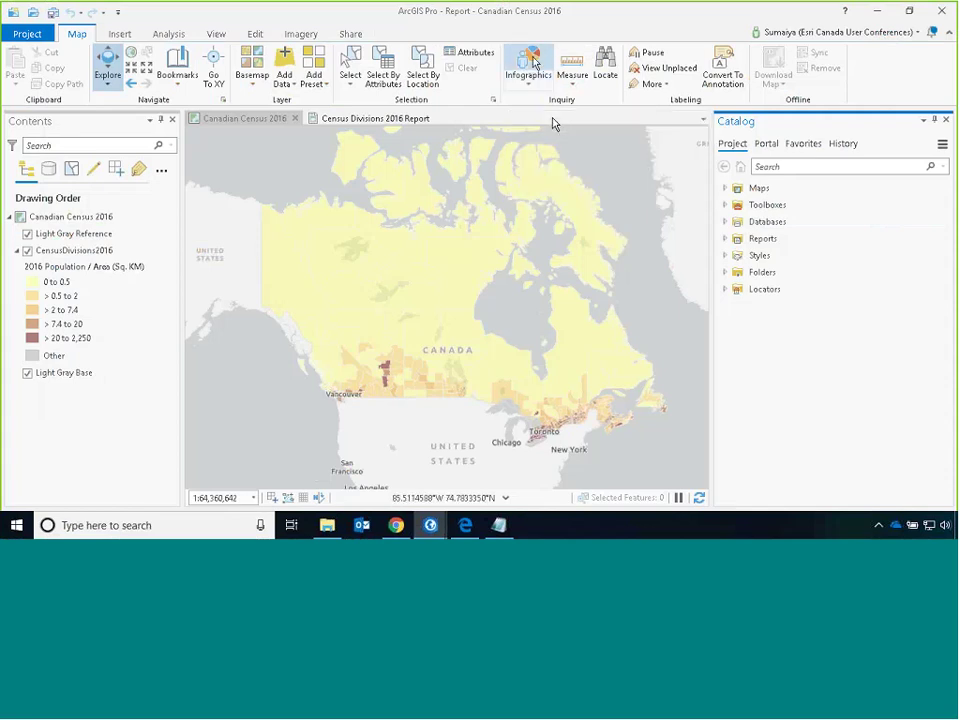
click(533, 62)
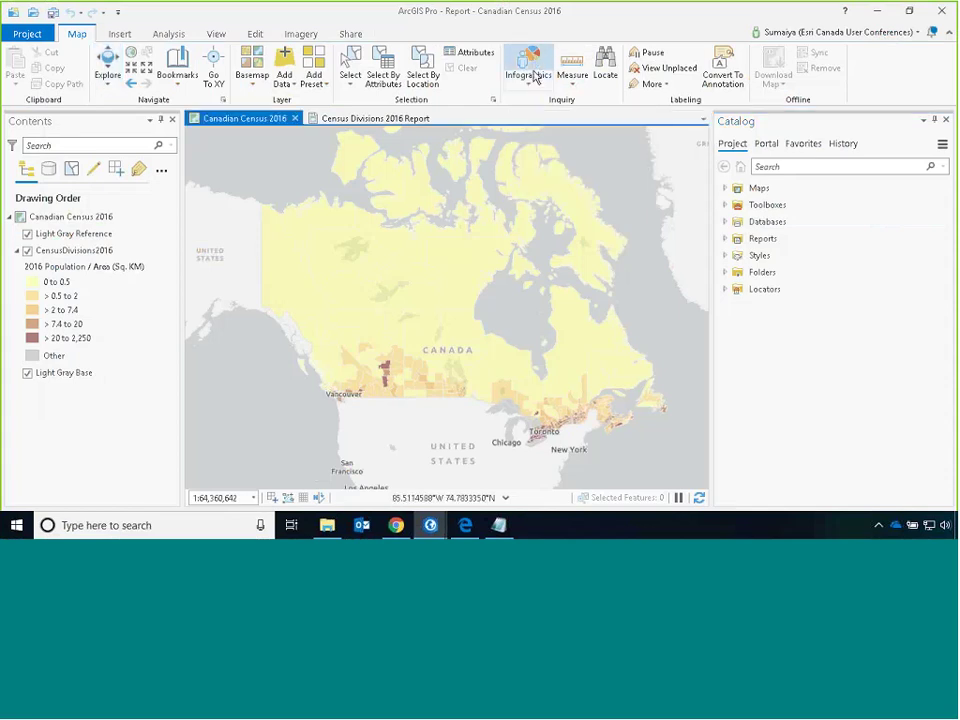
click(536, 414)
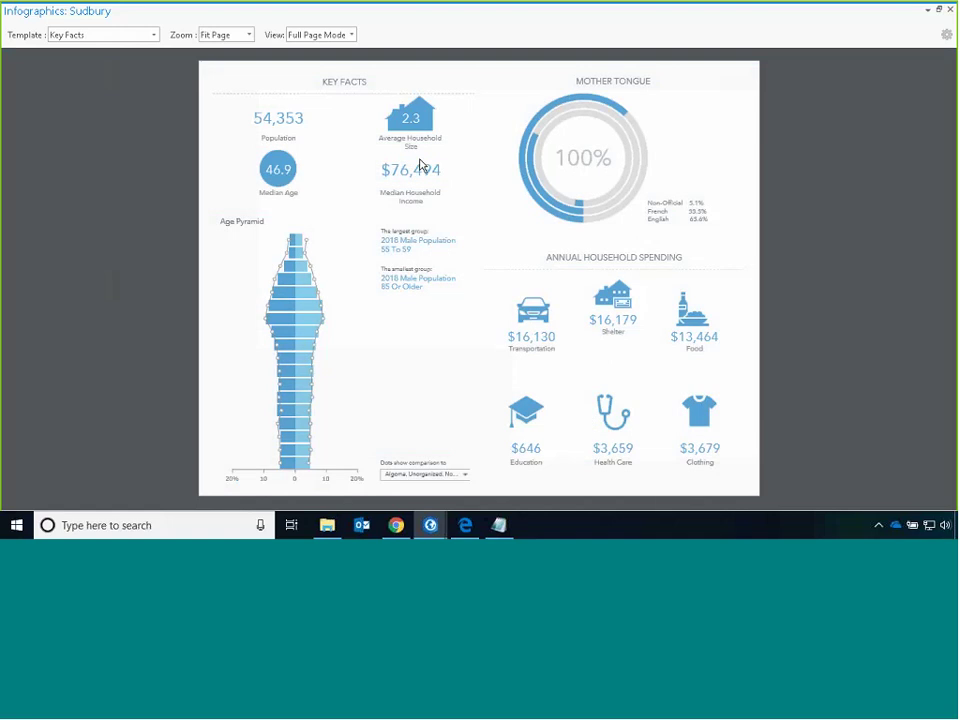
Check the available templates and comparison census subdivisions in the Sudbury infographic, and close it
click(154, 36)
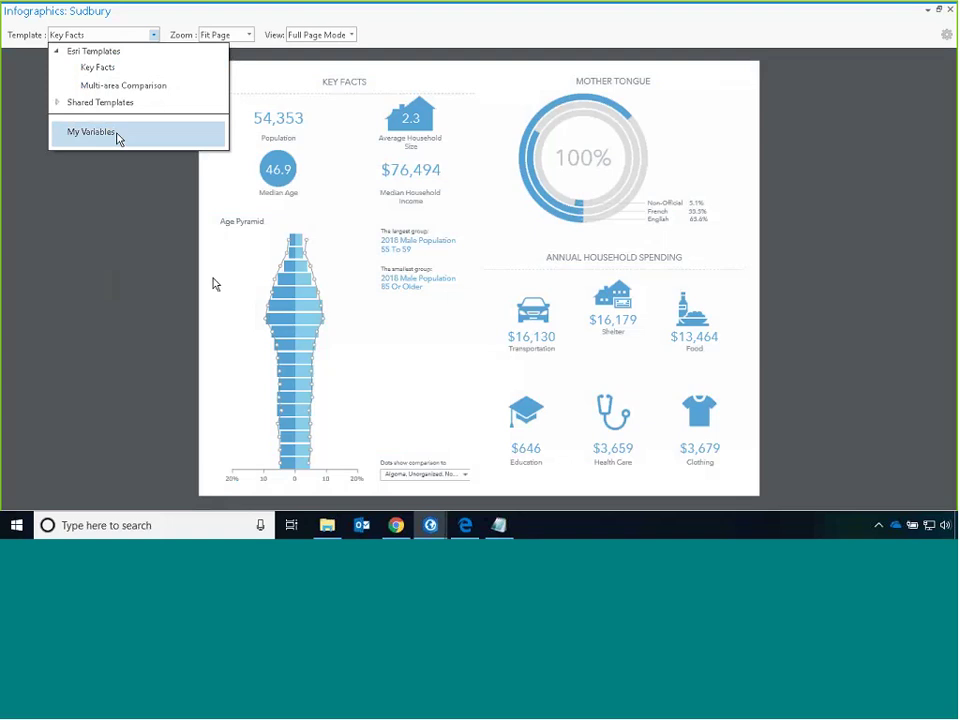
click(117, 138)
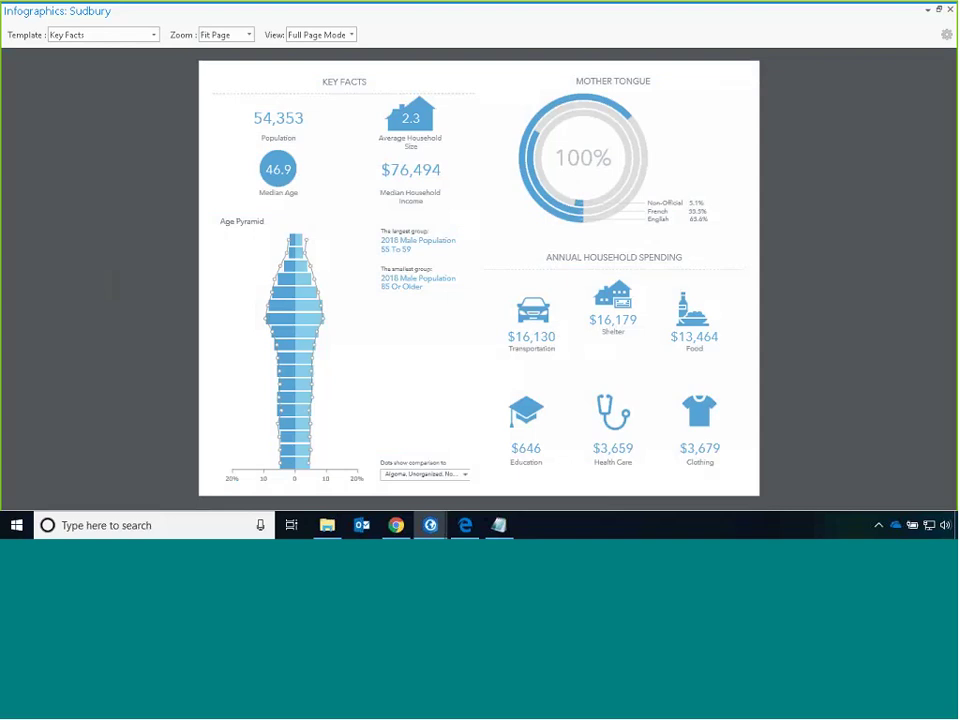
key(ctrl)
click(464, 474)
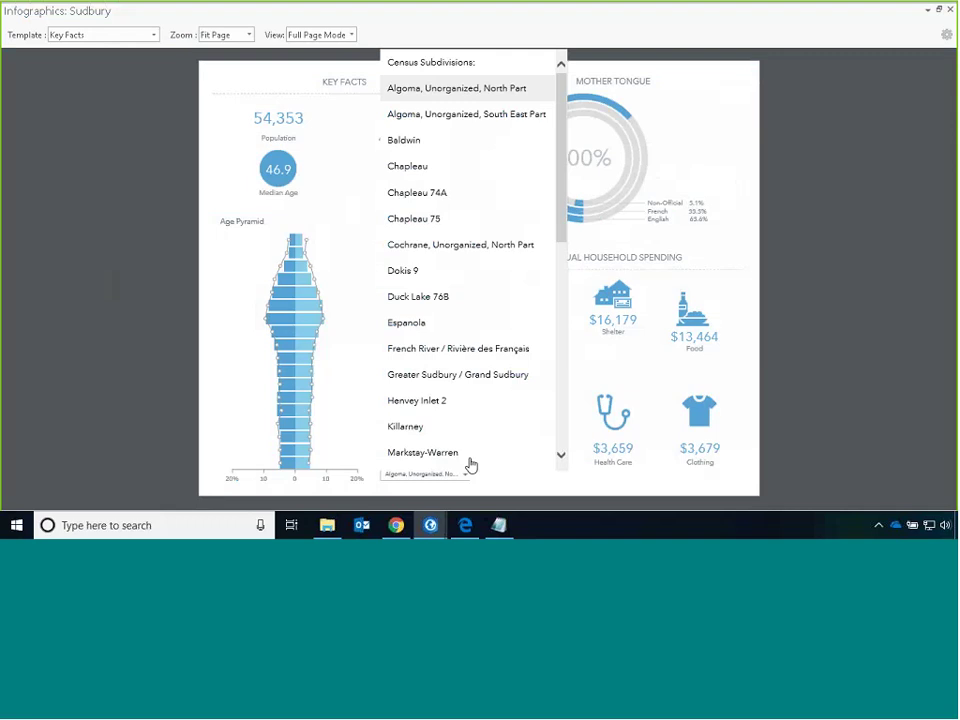
scroll(469, 460, down, 5)
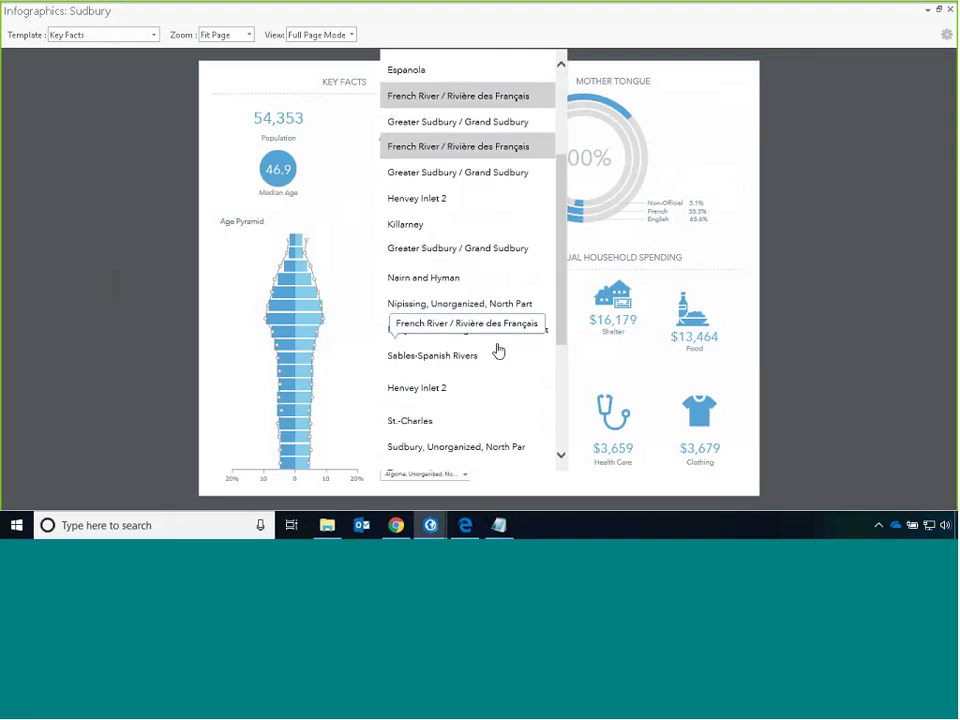
click(727, 315)
click(949, 9)
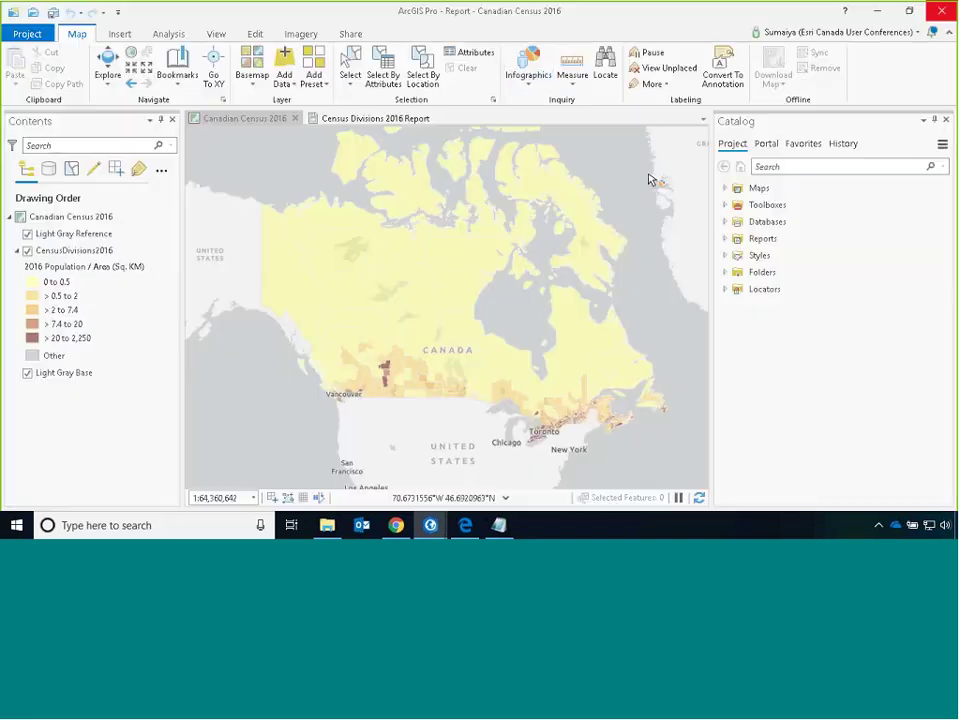
In the infographics configuration, browse the Canadian Marital and Family Structure variables, and close the settings without adding any
click(533, 86)
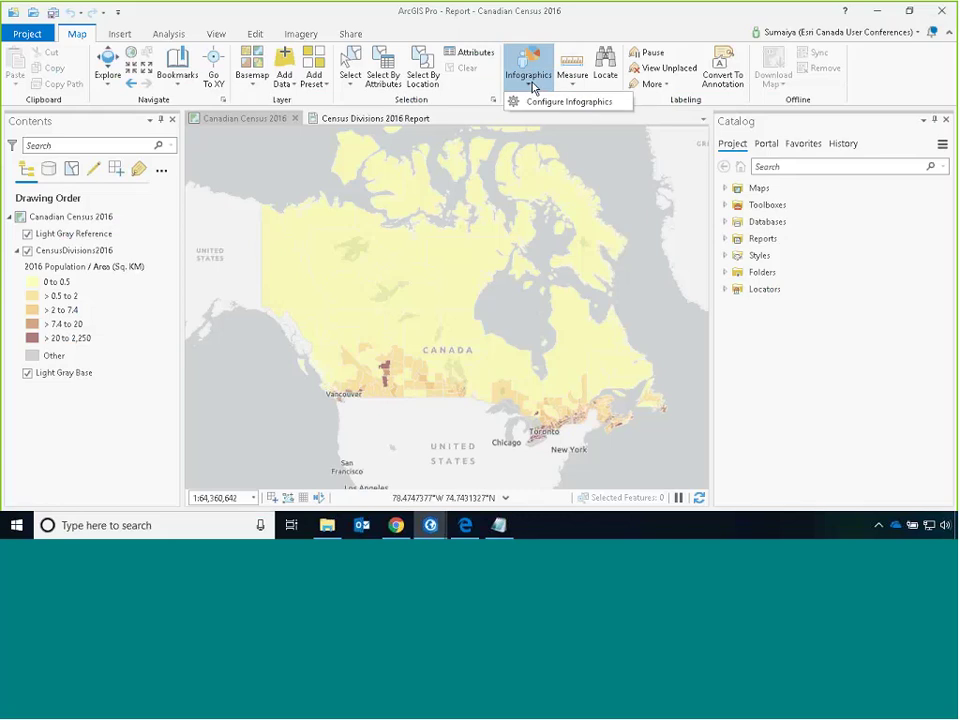
click(533, 103)
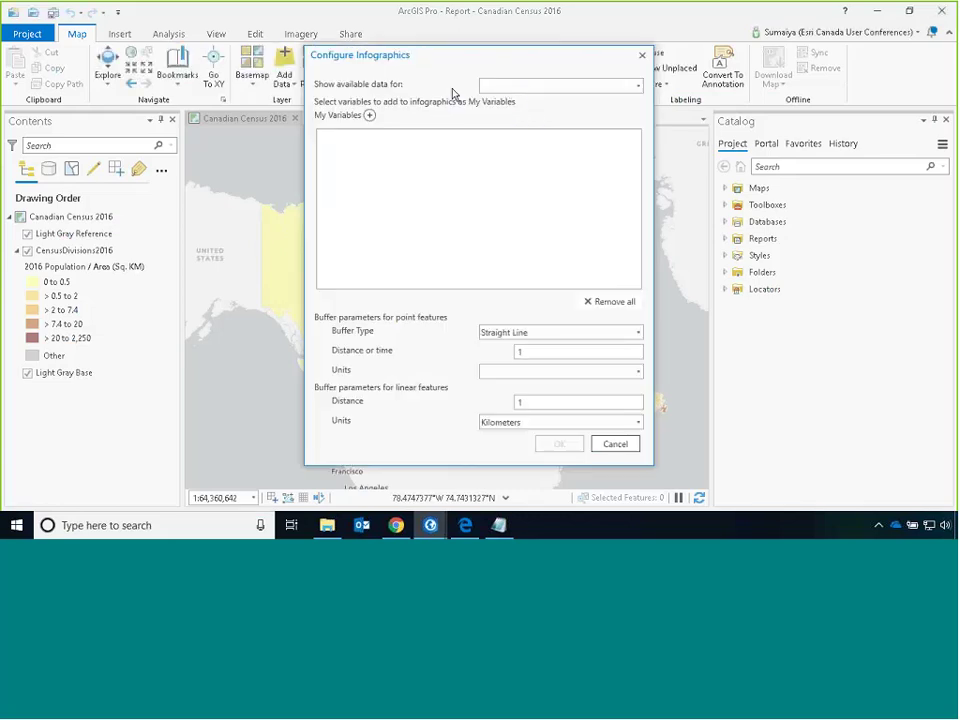
click(370, 116)
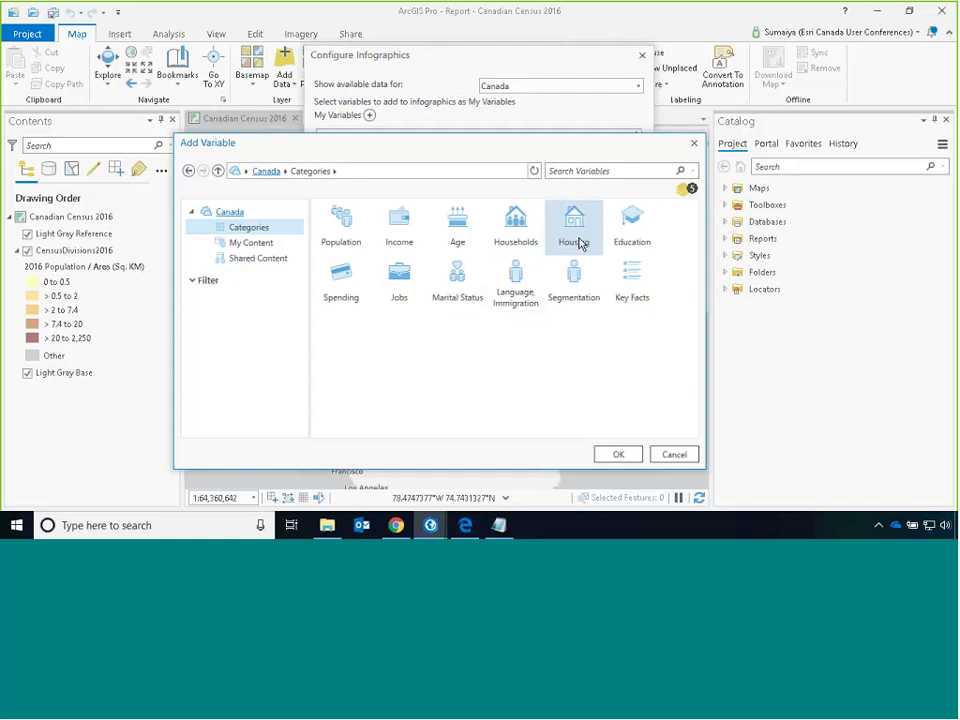
click(618, 246)
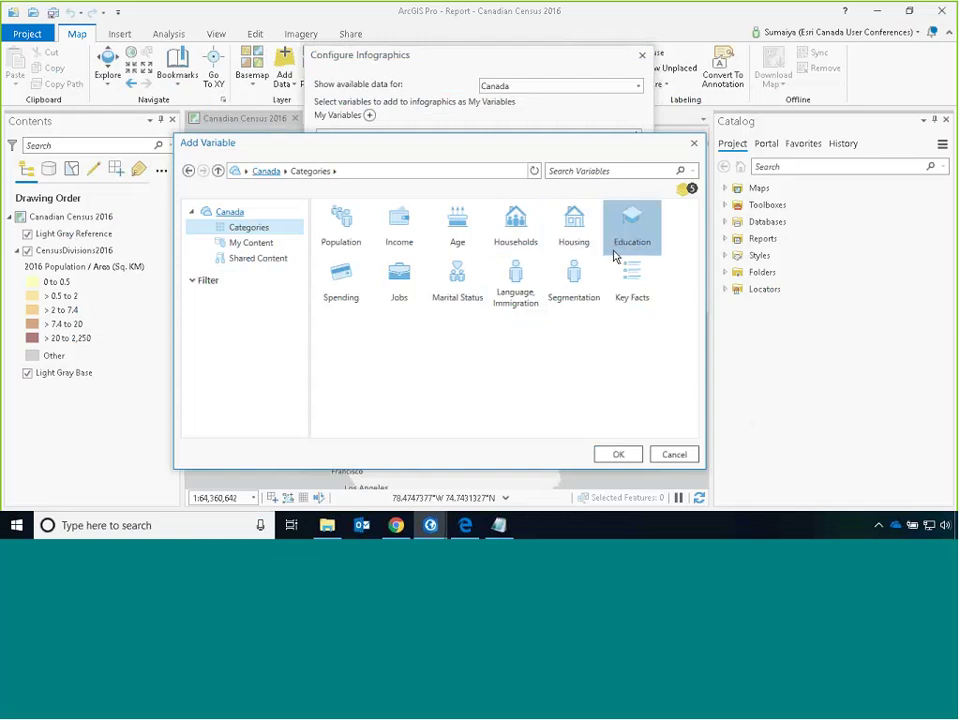
double_click(455, 287)
double_click(449, 250)
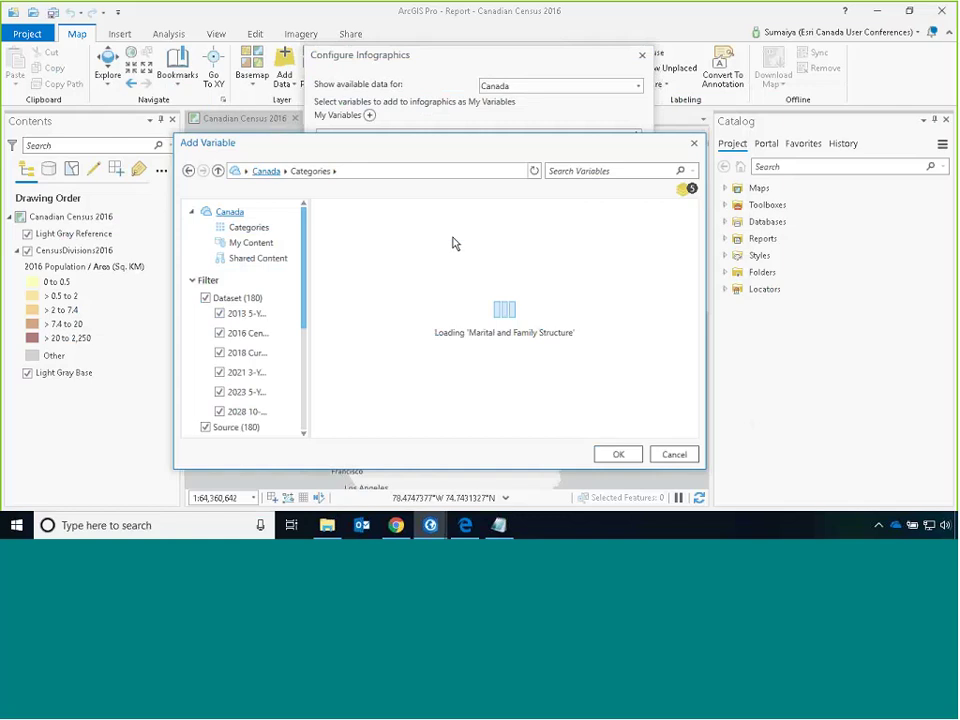
scroll(447, 283, down, 8)
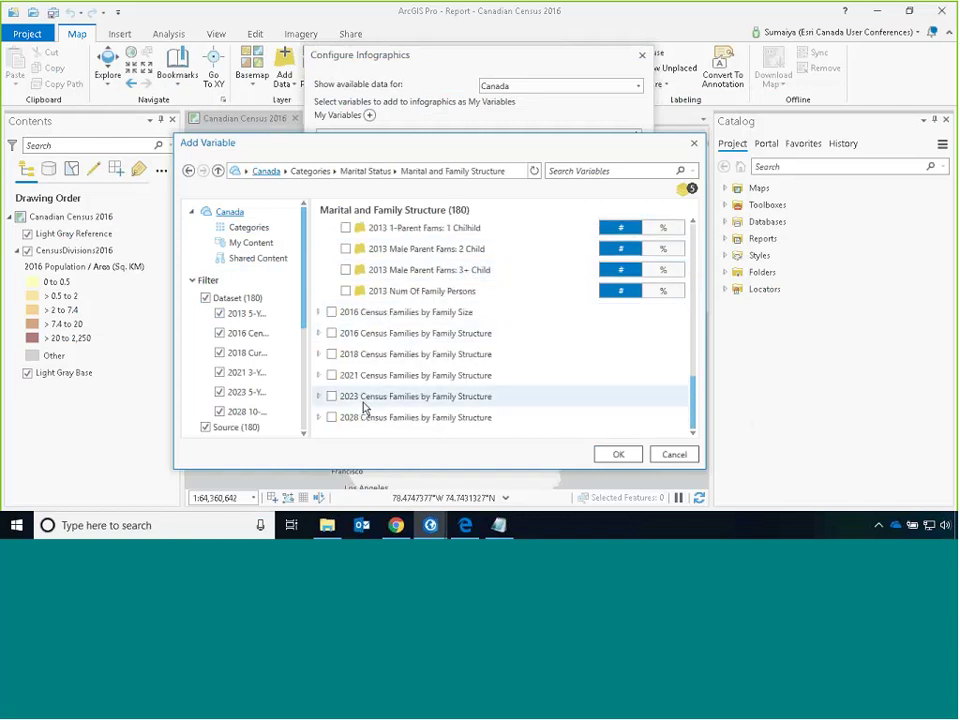
click(618, 454)
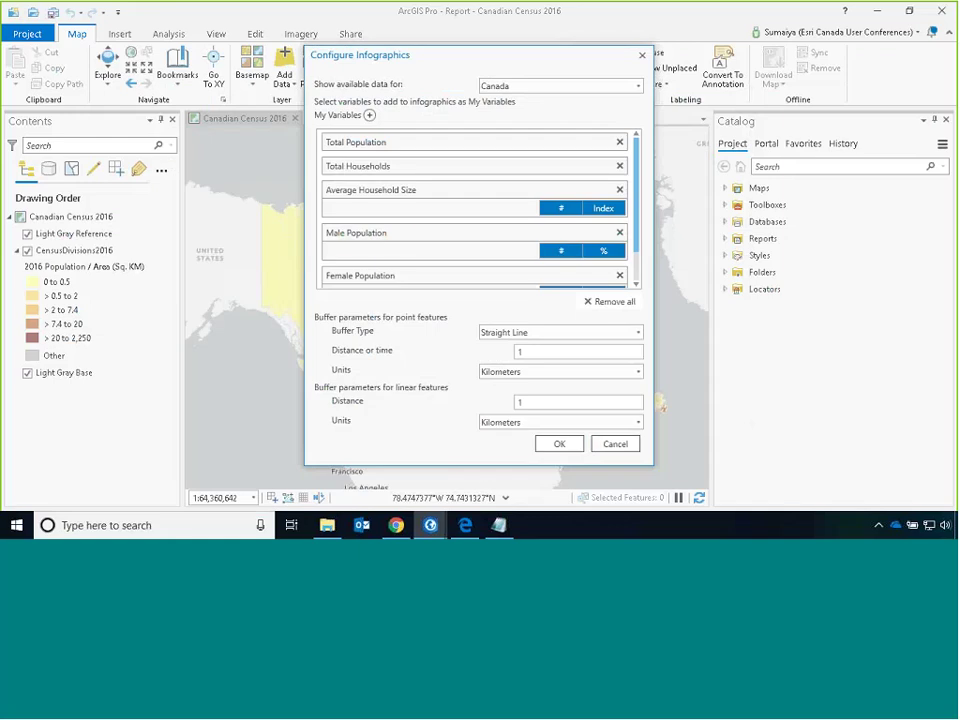
click(628, 440)
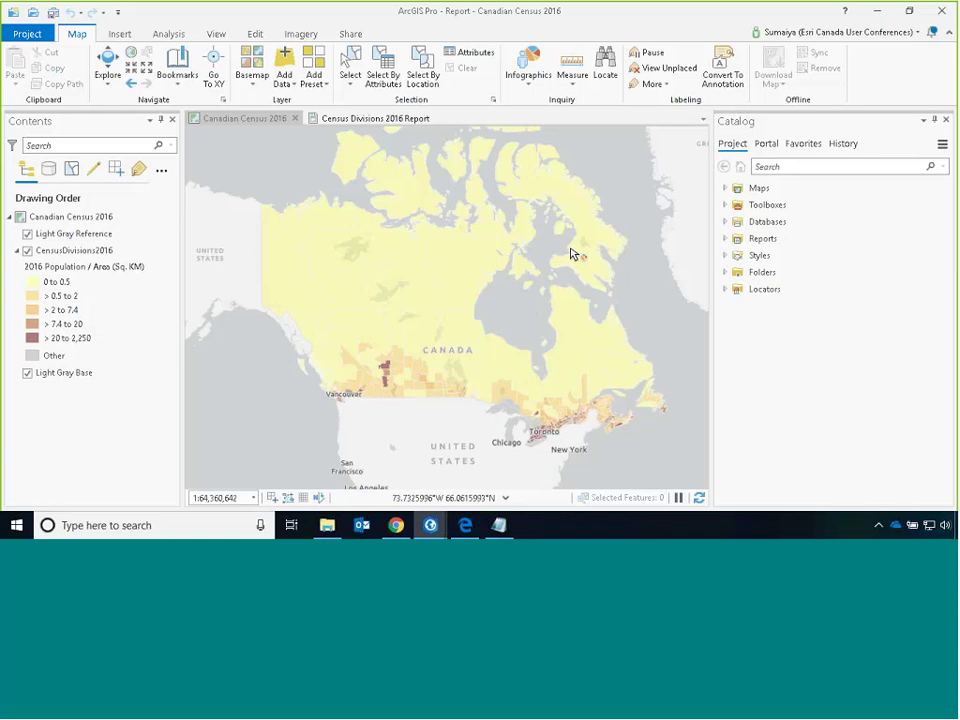
Inspect the attributes of the Kenora census division on the map with the Explore tool, and close its pop-up
click(107, 70)
click(517, 375)
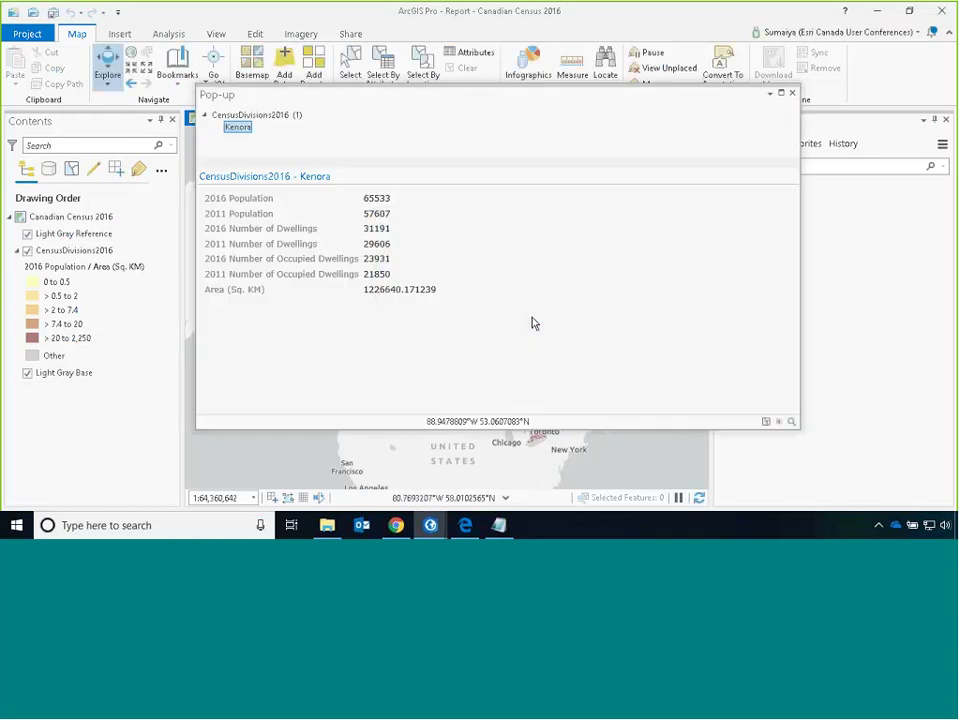
click(792, 93)
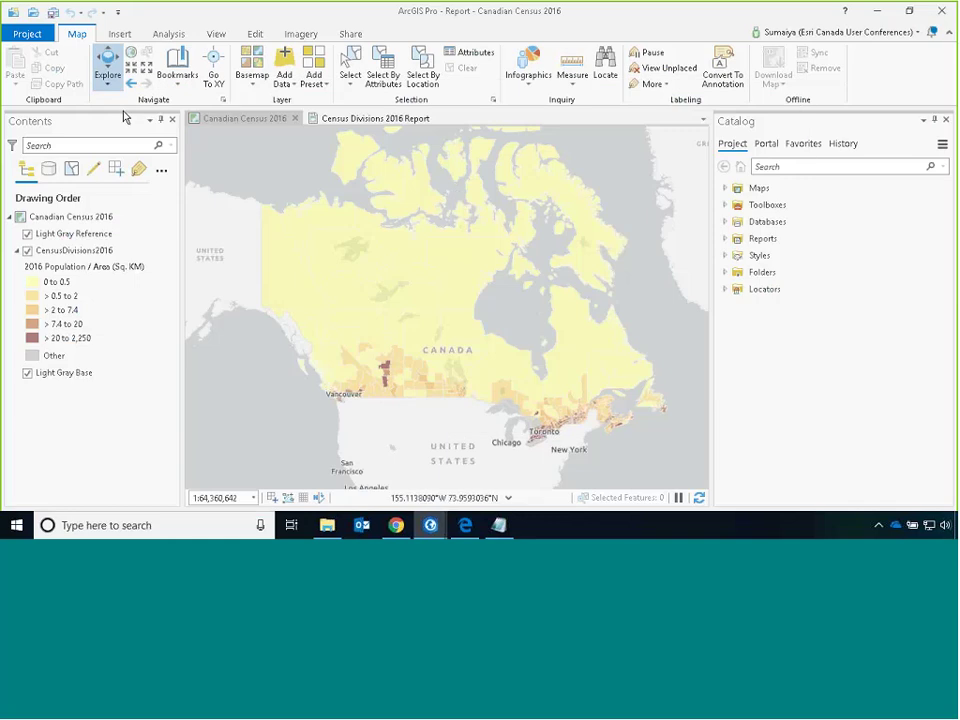
Start a new report for the CensusDivisions2016 layer, keeping the default report name and data source, and continue to the data filtering page
click(120, 34)
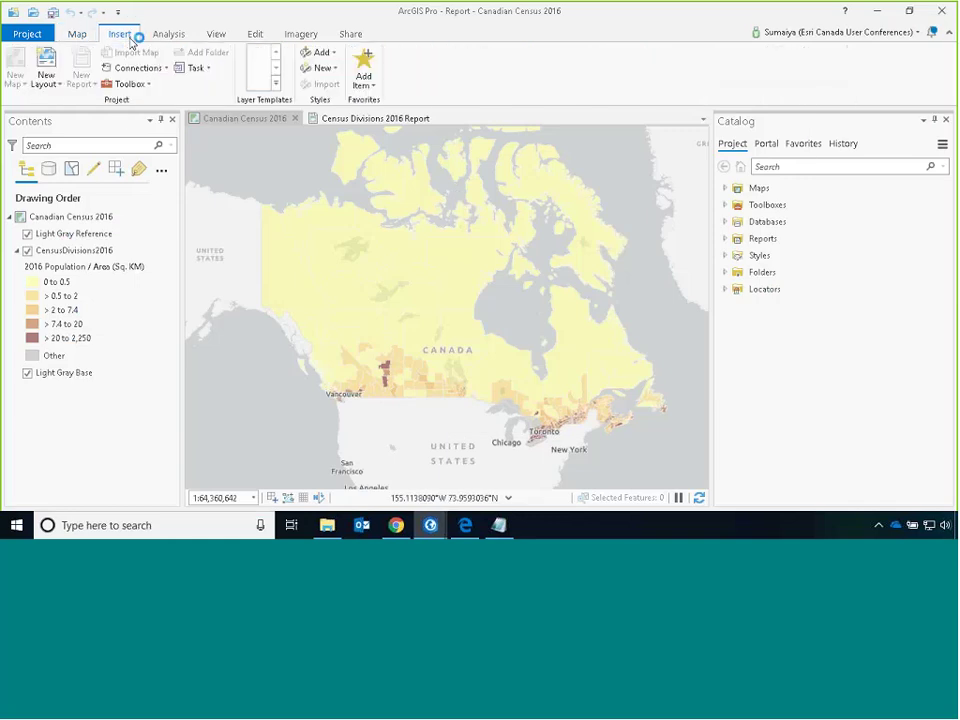
click(78, 84)
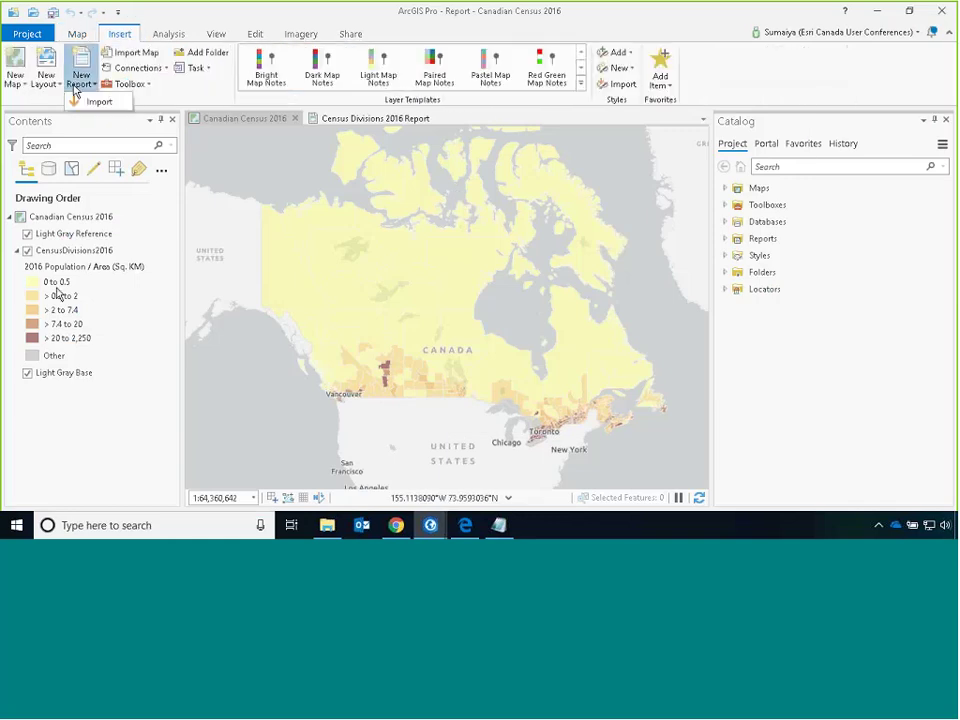
right_click(78, 250)
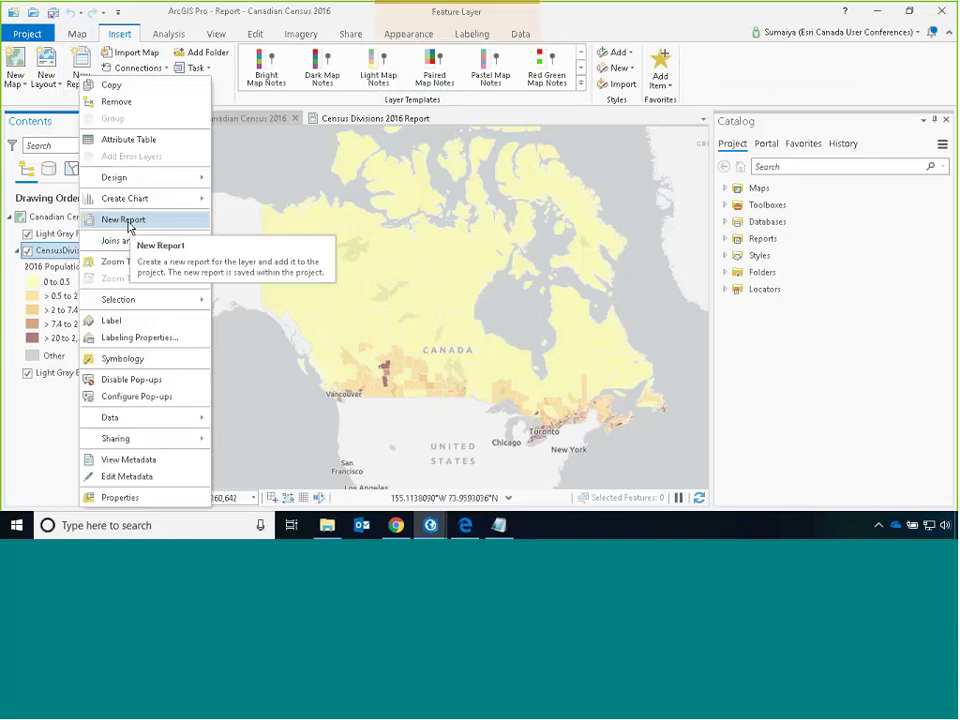
click(124, 220)
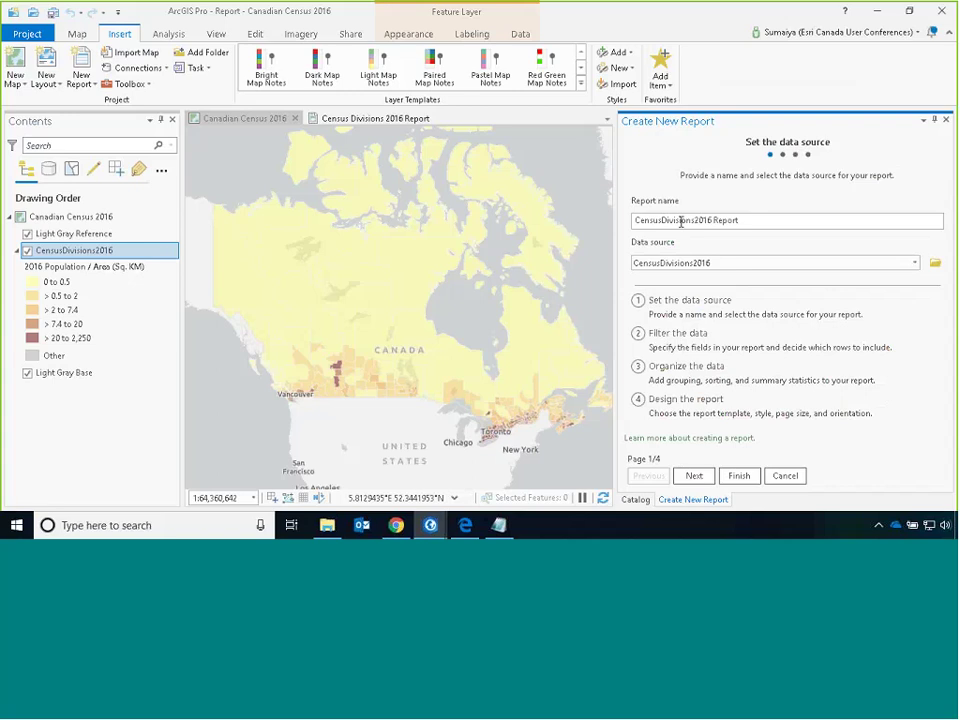
click(662, 220)
click(696, 220)
click(703, 481)
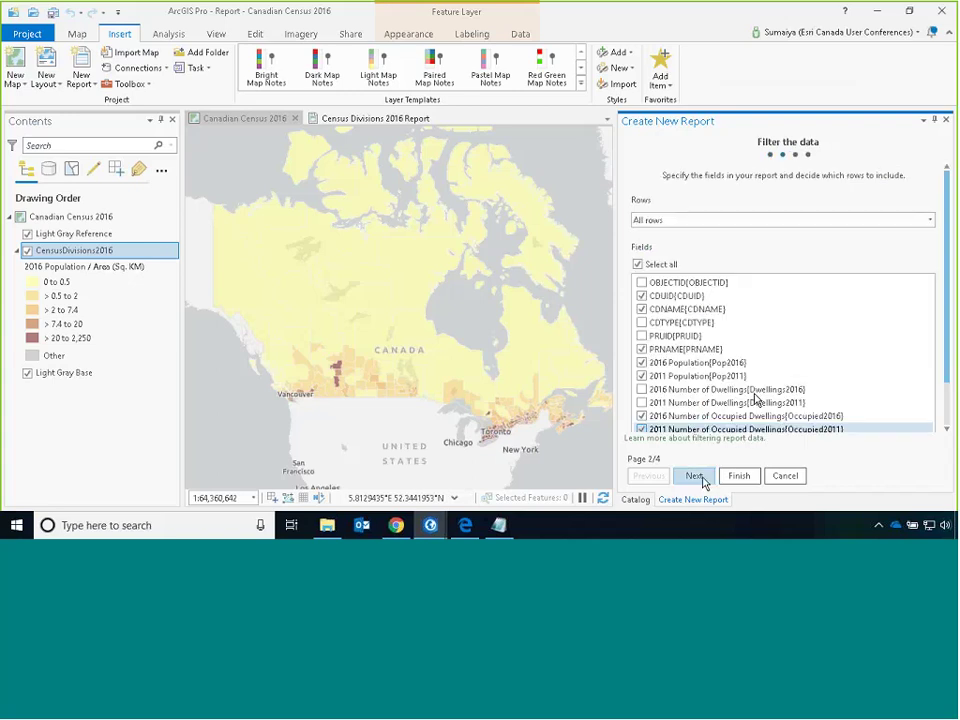
Keep all rows in the report, exclude the CDUID field, and continue to organizing the data
click(713, 222)
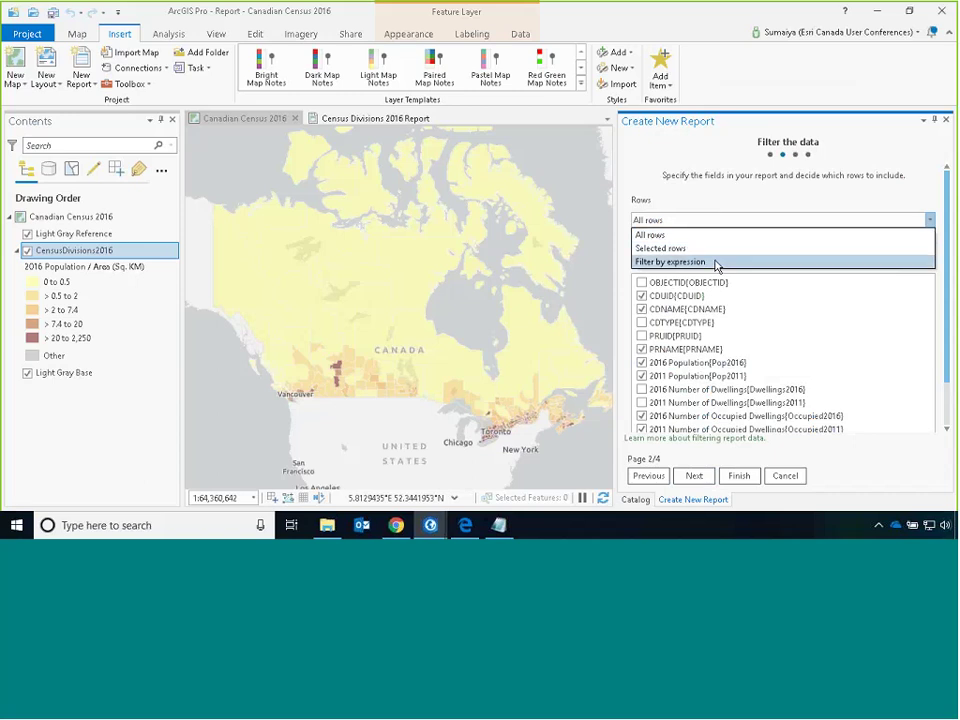
click(698, 219)
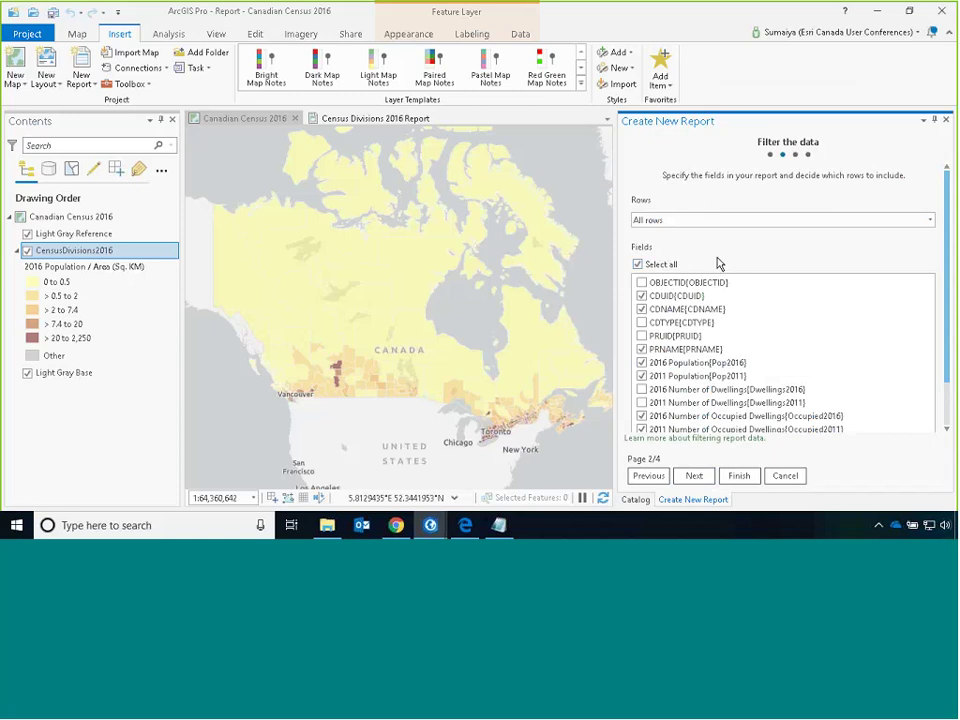
click(642, 297)
click(696, 477)
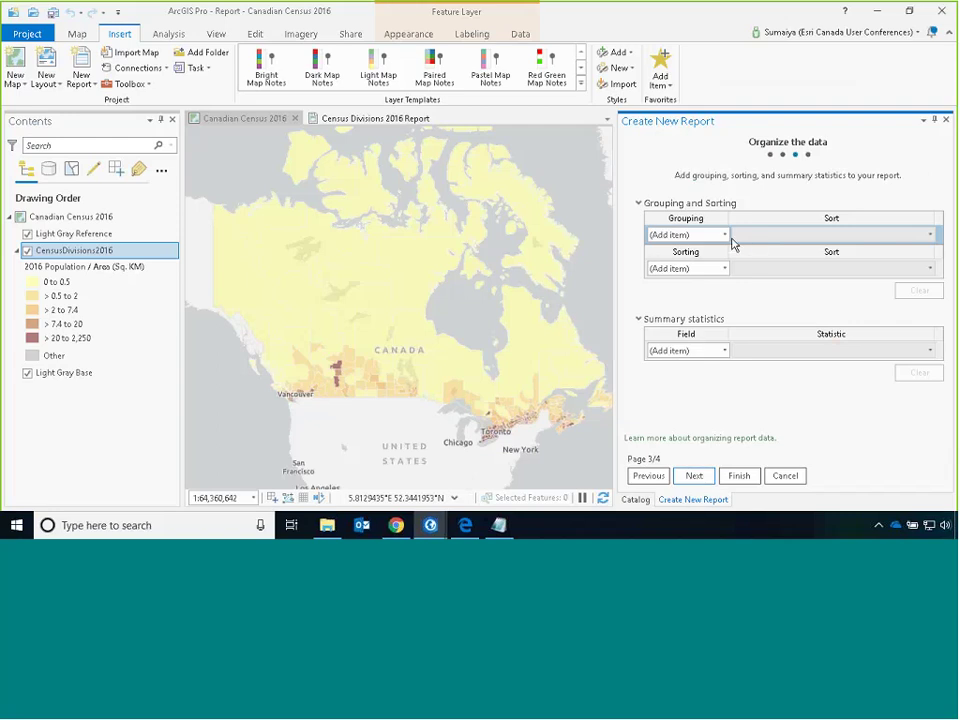
Group the report by PRNAME and sort it by CDNAME, both in ascending order
click(725, 237)
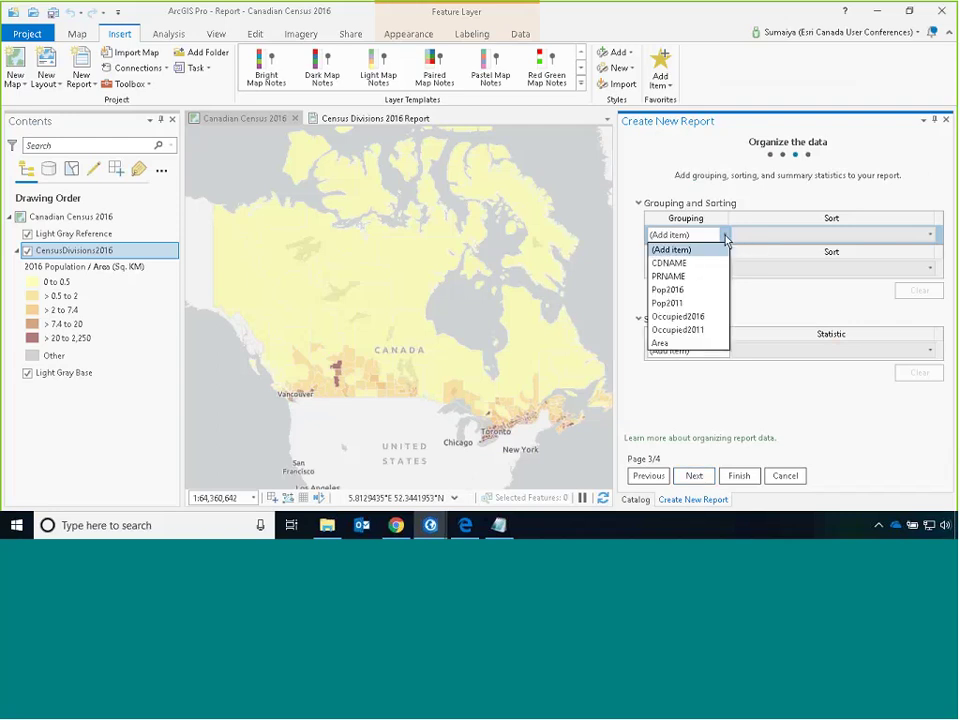
click(692, 277)
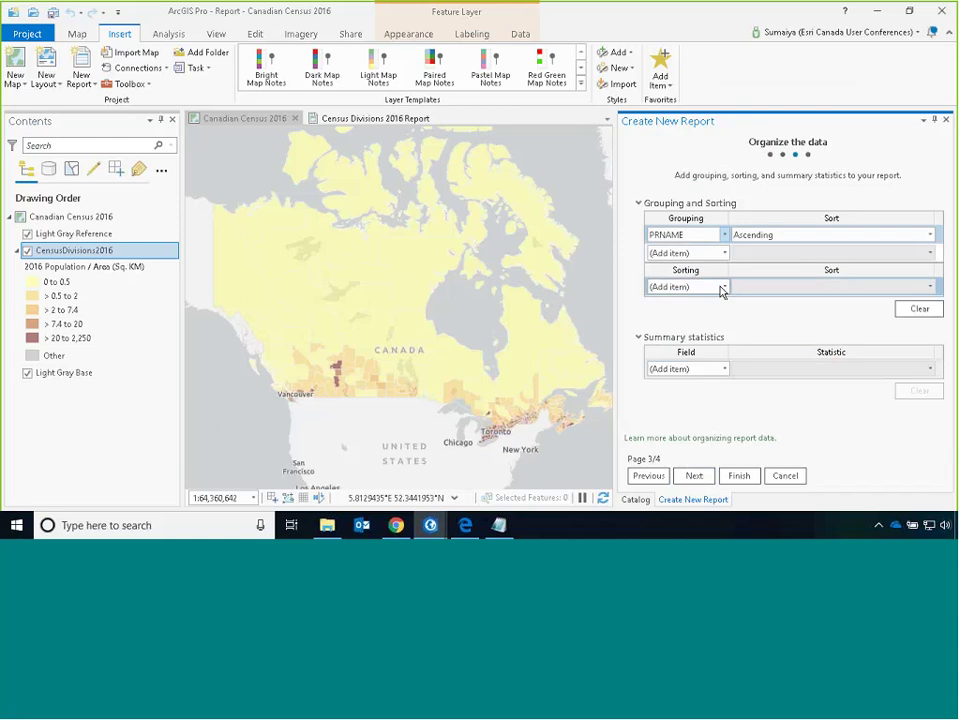
click(722, 287)
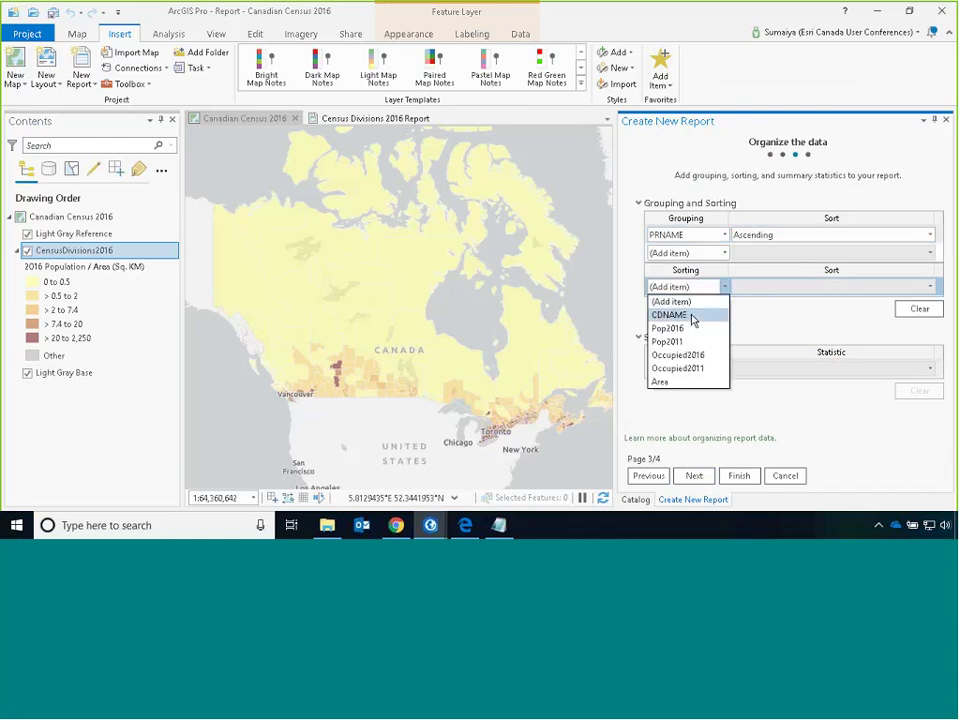
click(692, 318)
Add Sum summary statistics for the Pop2011, Pop2016 and Area fields, and continue to the report design page
click(724, 386)
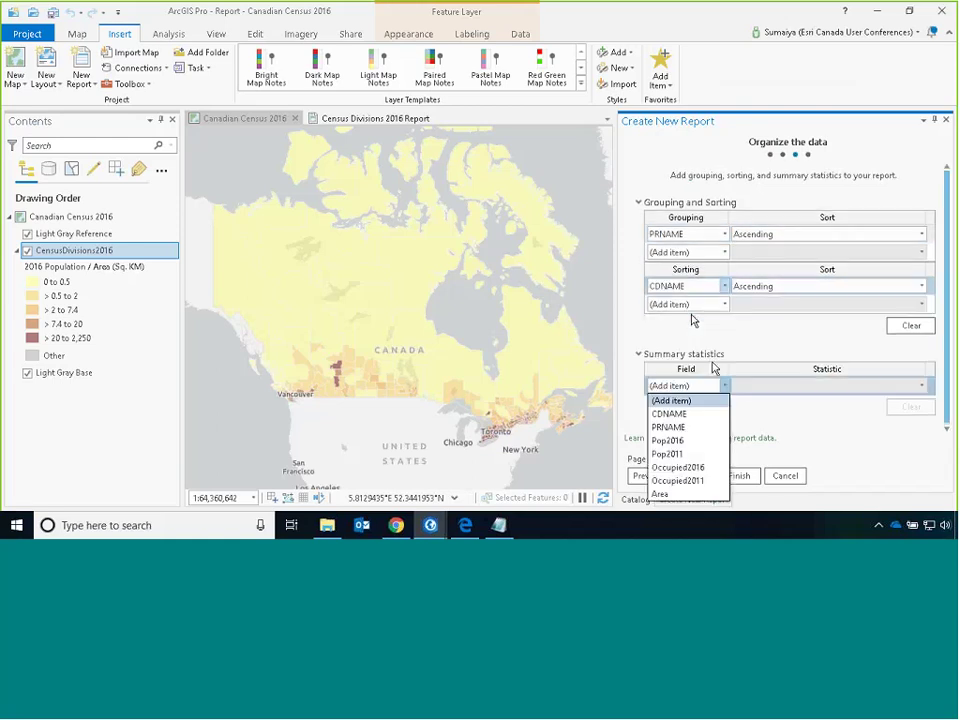
click(697, 455)
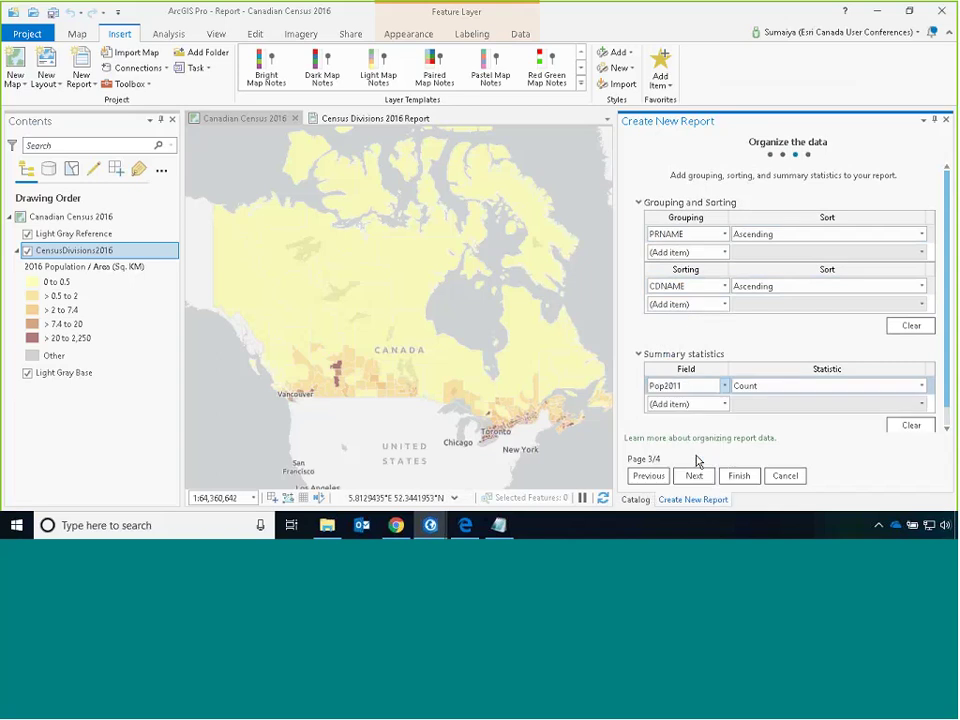
click(774, 387)
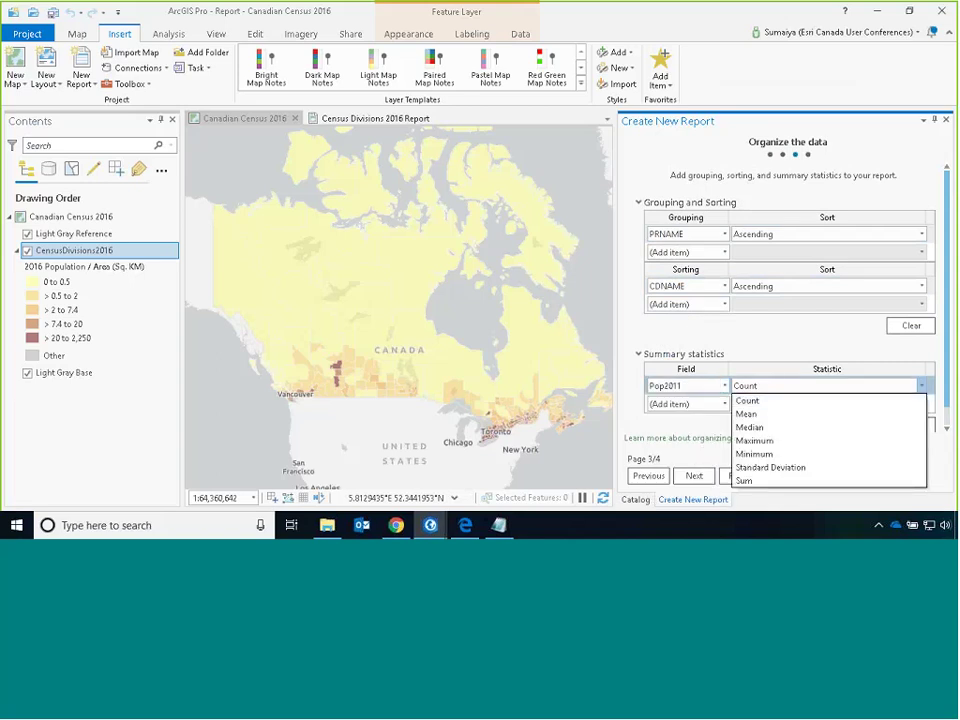
click(750, 480)
click(690, 404)
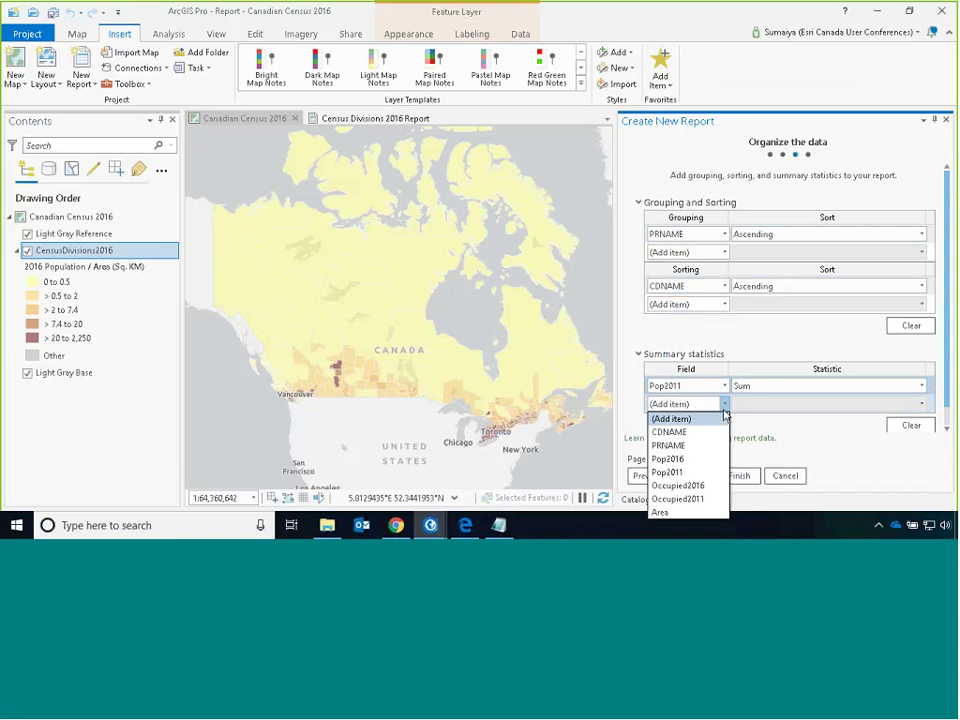
click(696, 459)
click(762, 404)
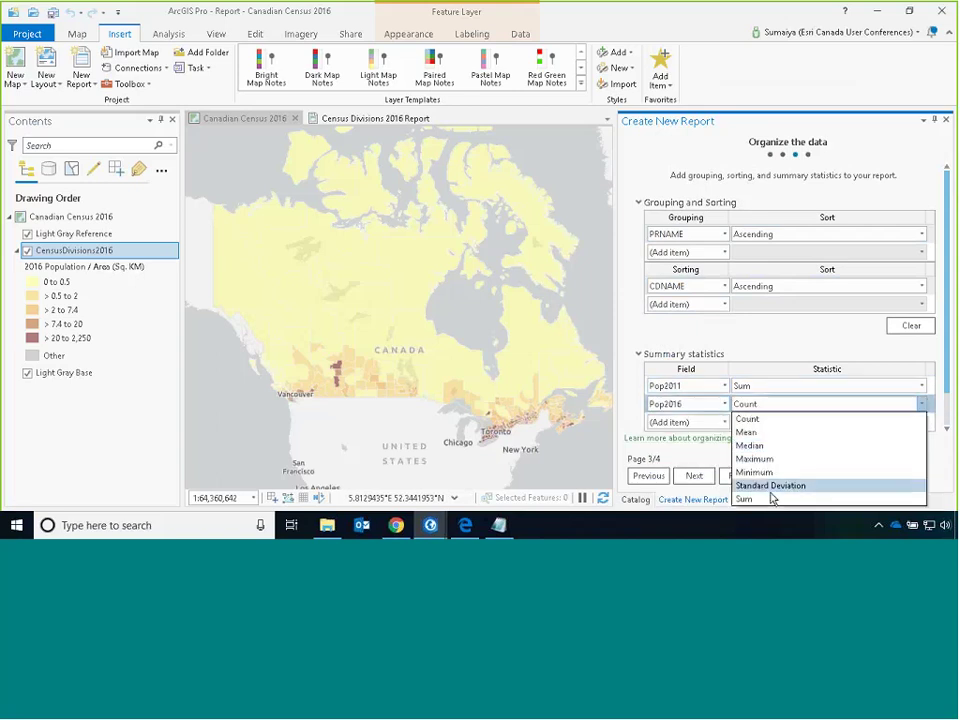
click(755, 496)
click(716, 424)
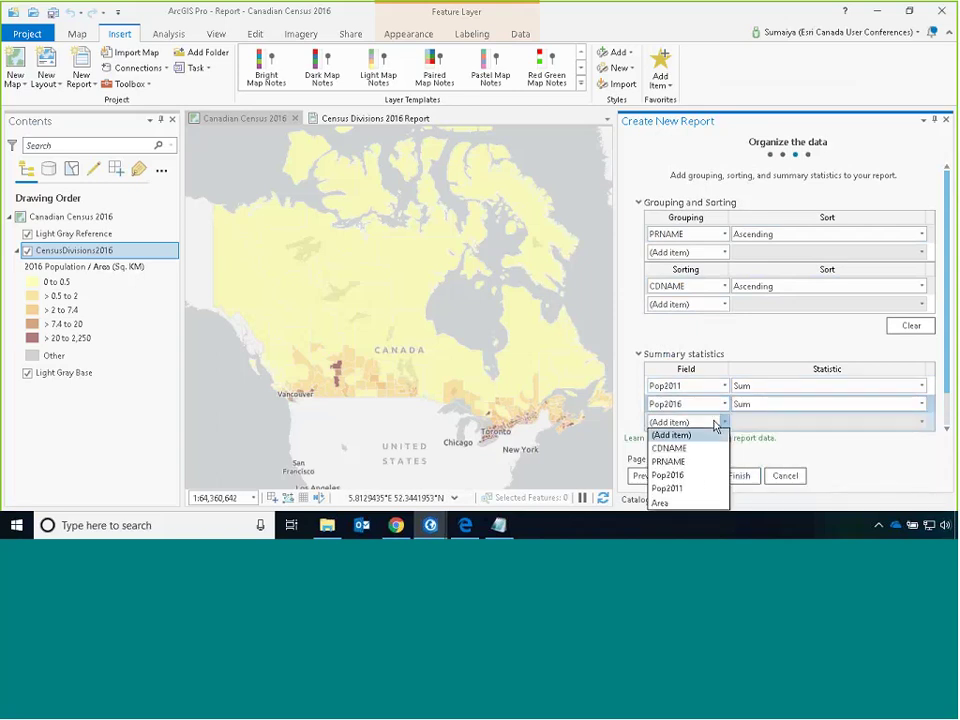
click(690, 503)
click(782, 422)
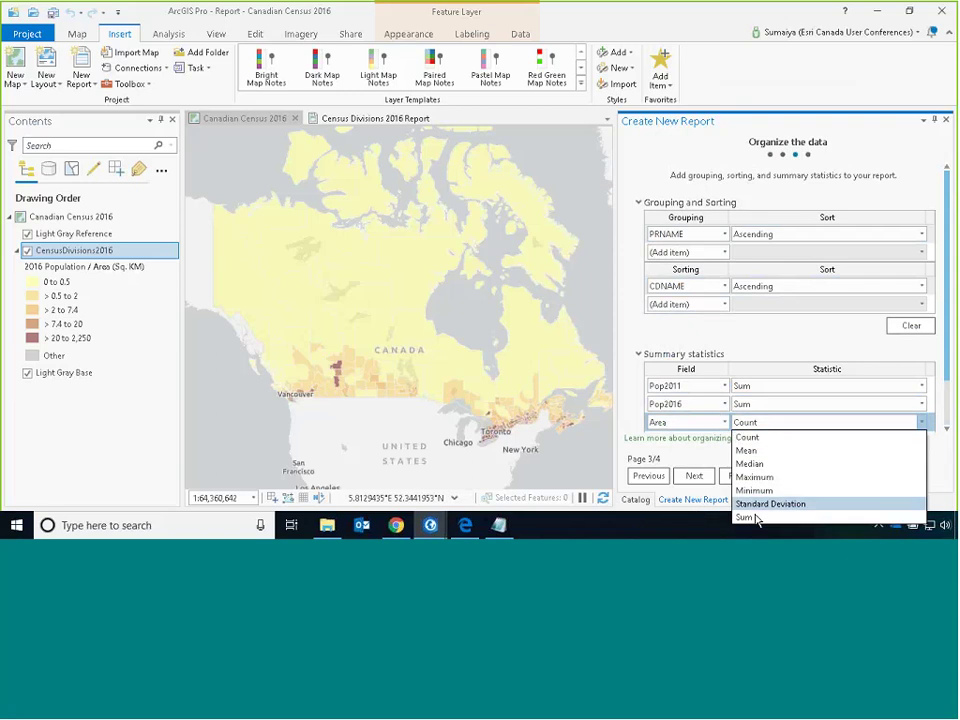
click(756, 518)
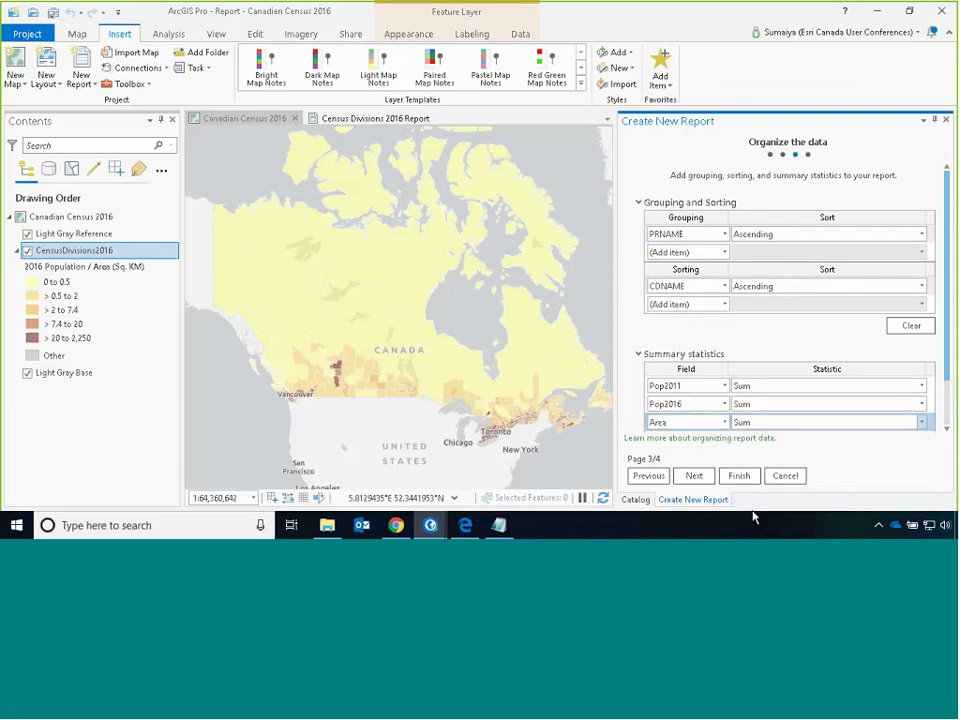
click(696, 476)
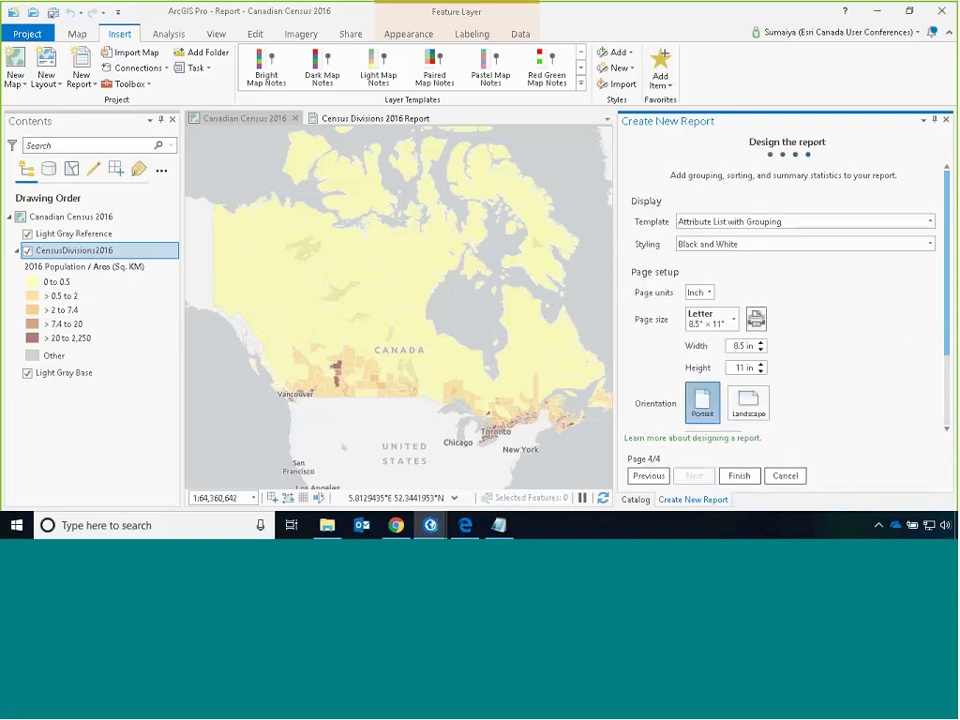
Use the Attribute List with Grouping template with Black and White styling, and review the page size, orientation and margins
click(858, 222)
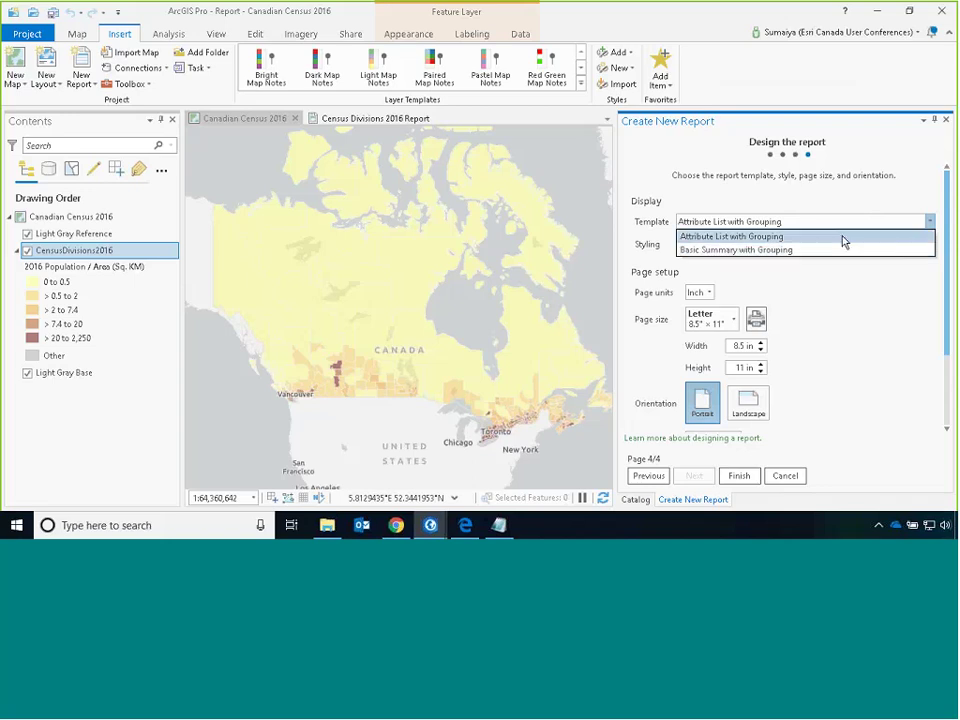
click(842, 237)
click(803, 244)
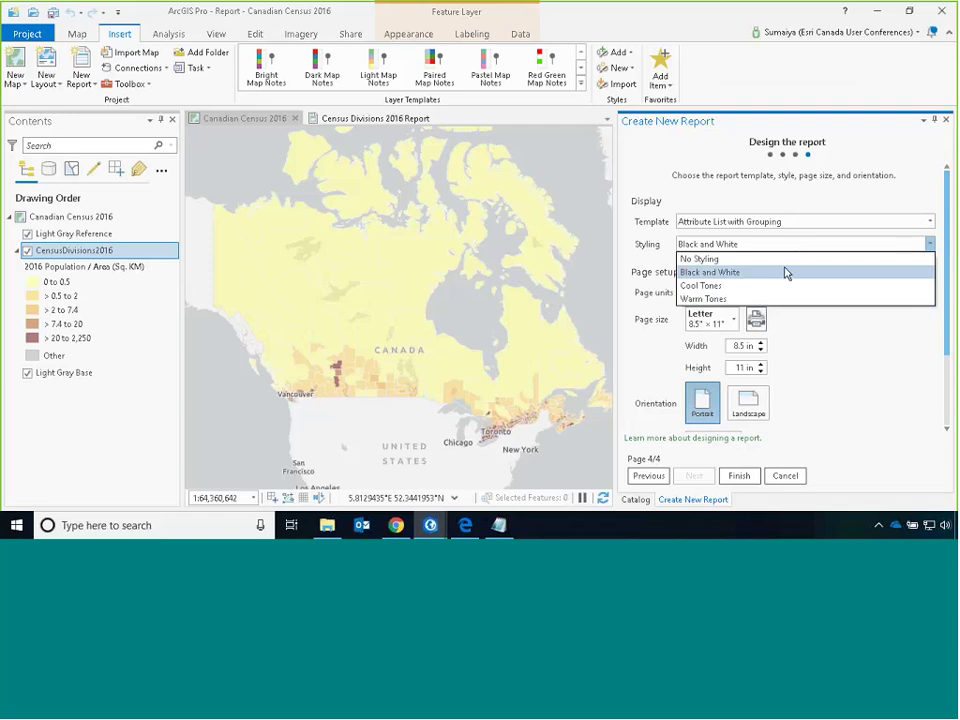
click(786, 273)
scroll(822, 314, down, 1)
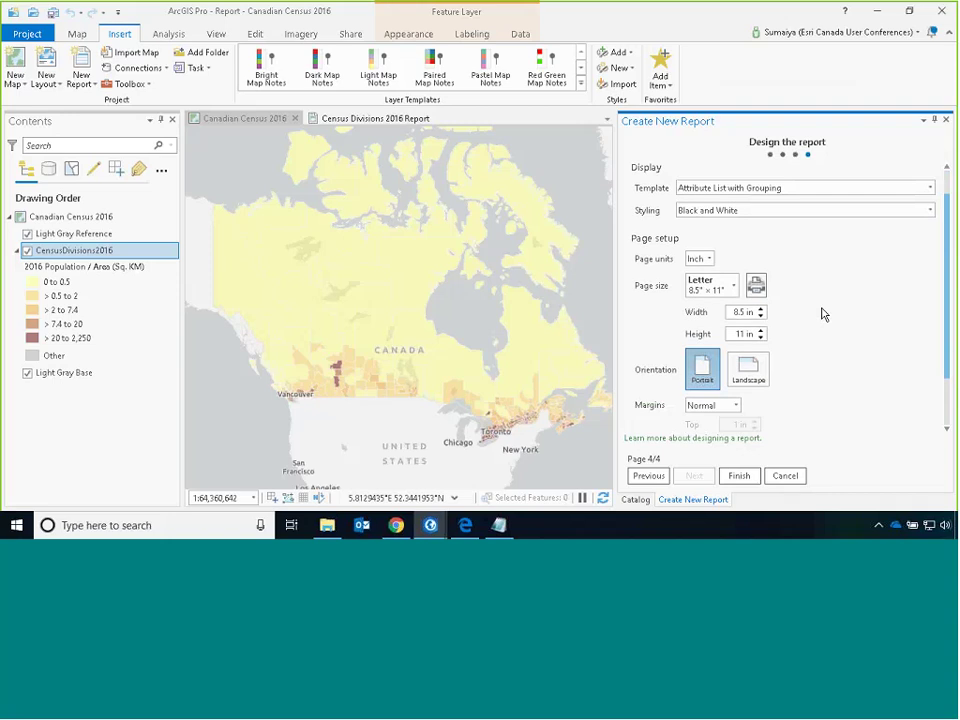
scroll(822, 314, down, 1)
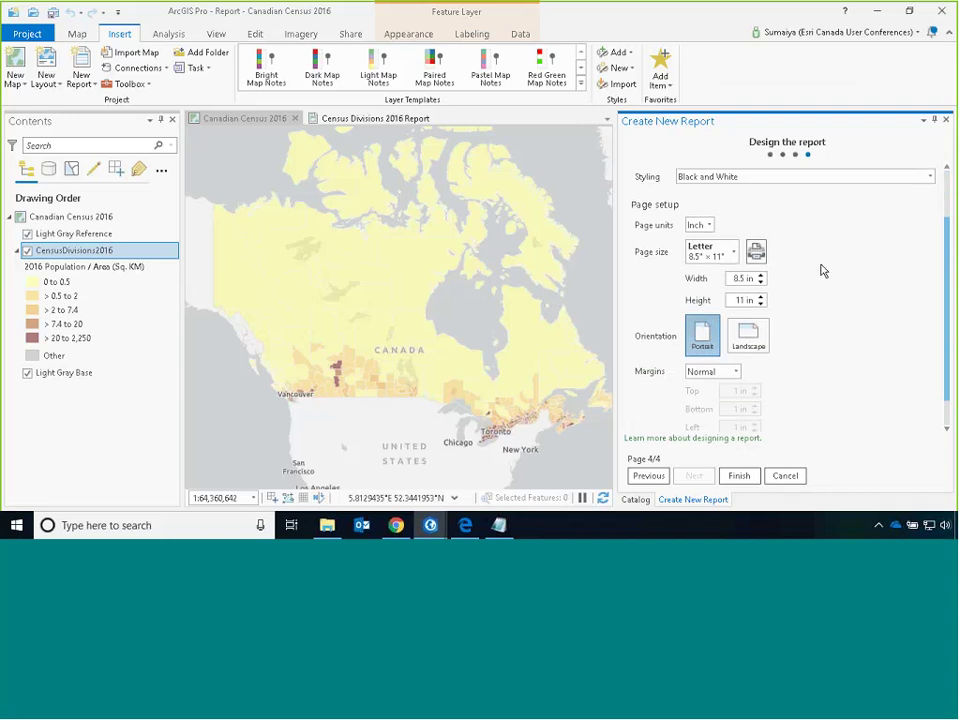
scroll(805, 232, down, 1)
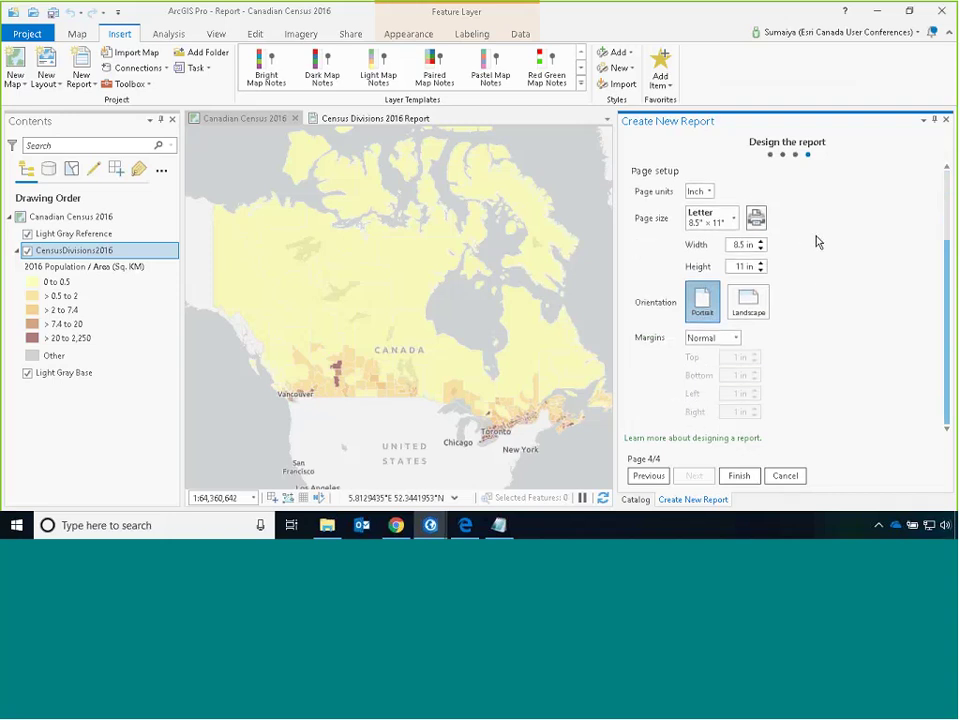
Set the report's page margins to Narrow and finish creating the report
scroll(789, 343, up, 1)
click(708, 372)
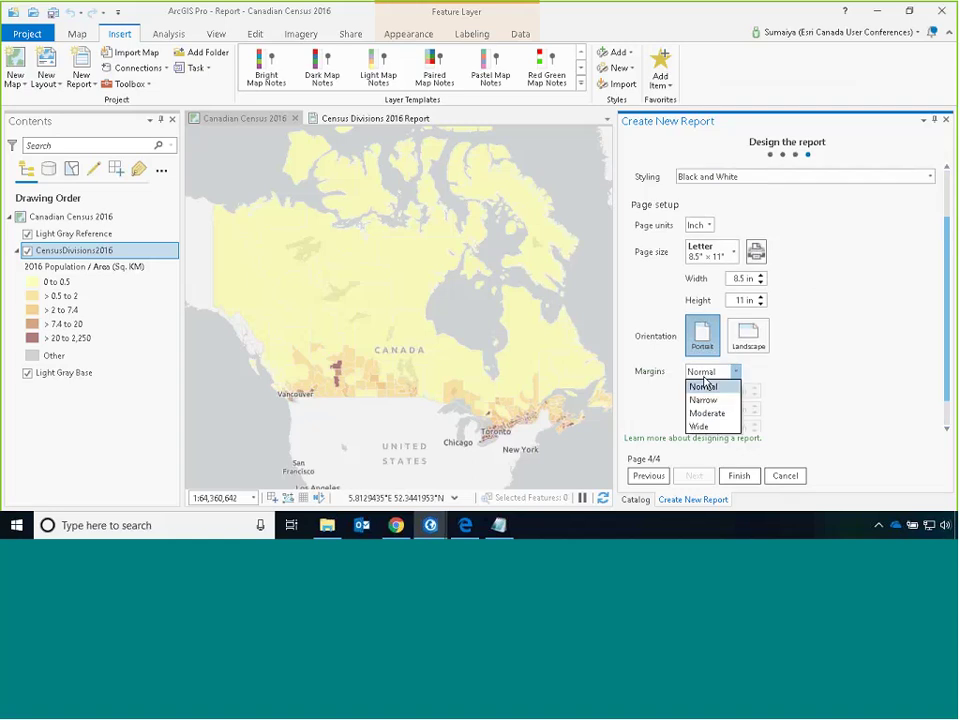
click(730, 400)
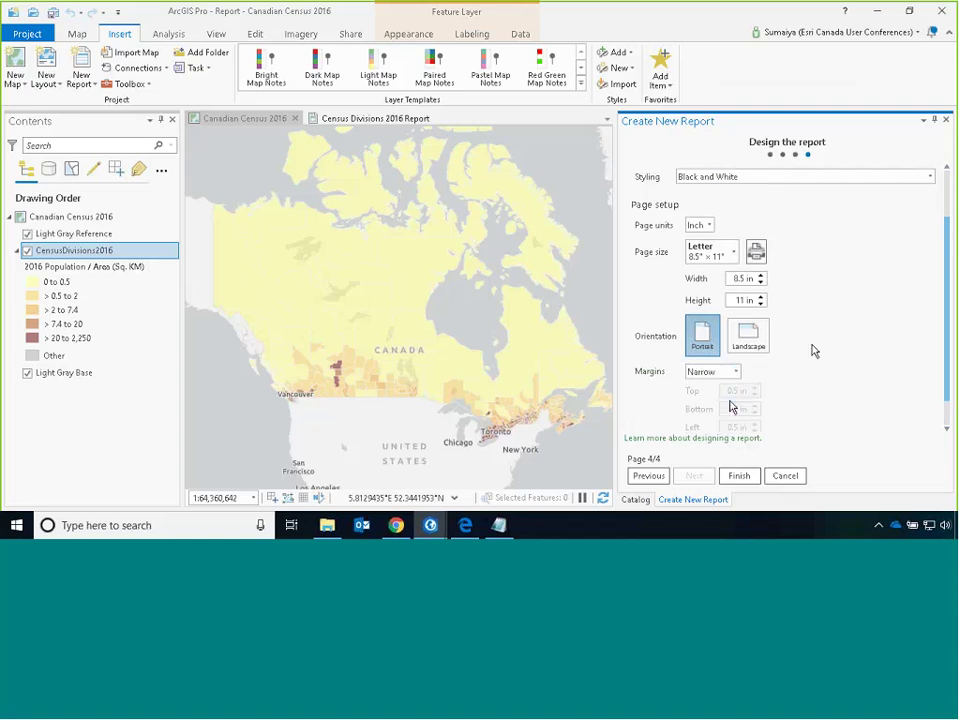
scroll(814, 350, down, 1)
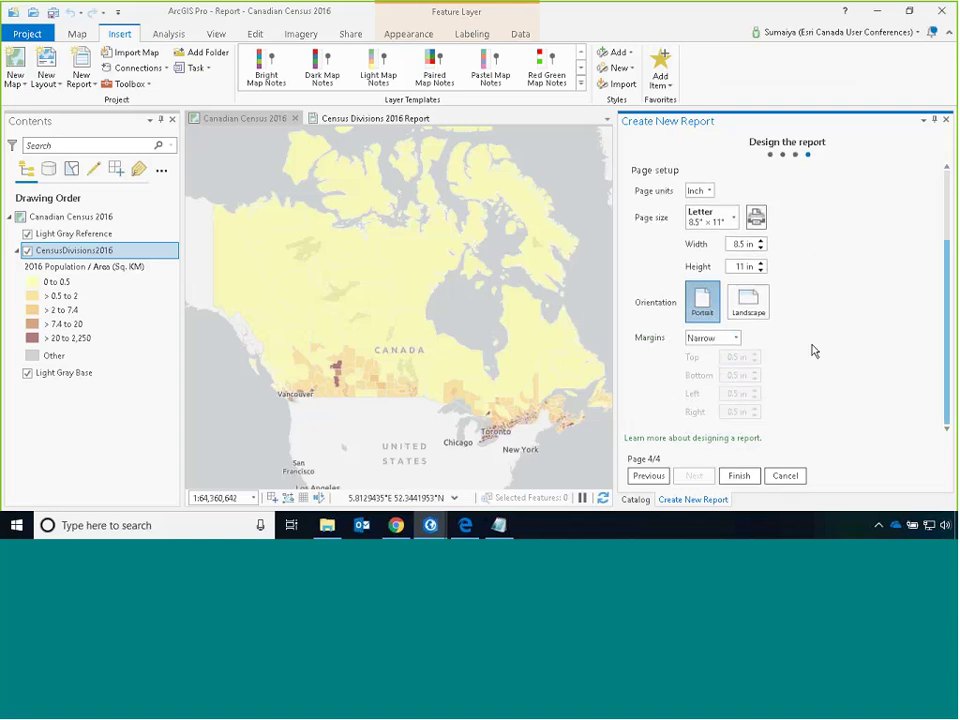
click(739, 475)
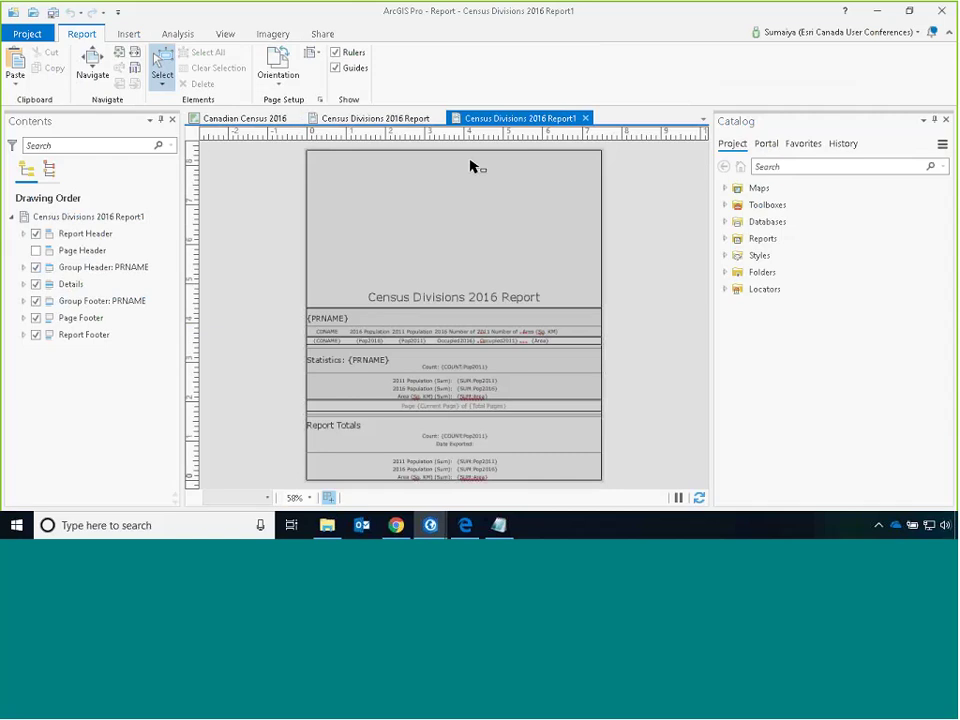
Examine the new report's sections, including the Report Header, Page Header, Details and Group Footer
click(124, 241)
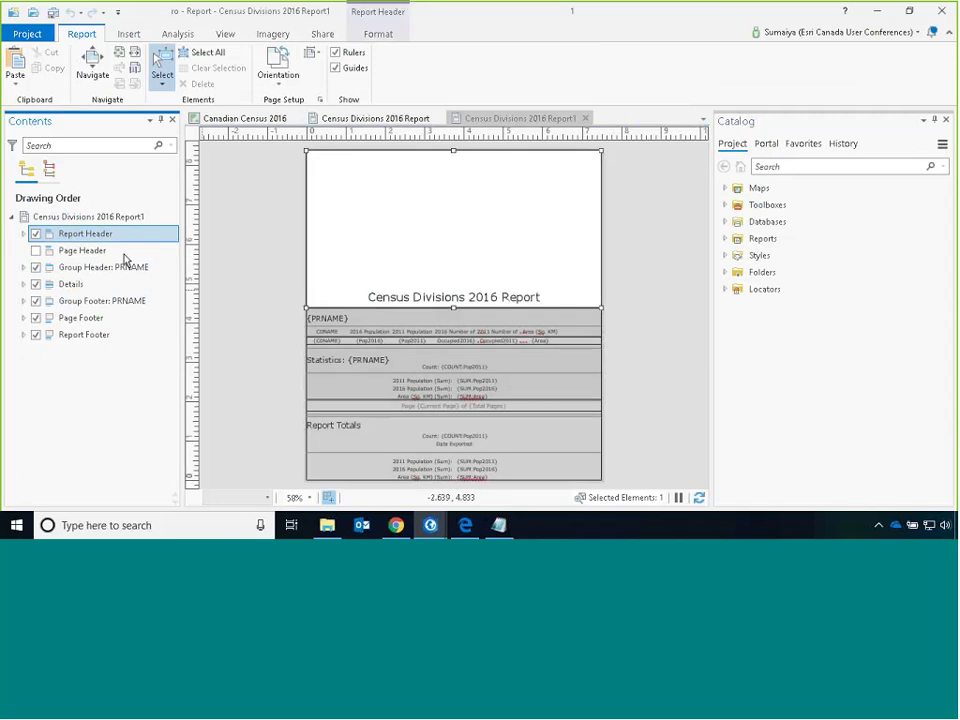
click(124, 252)
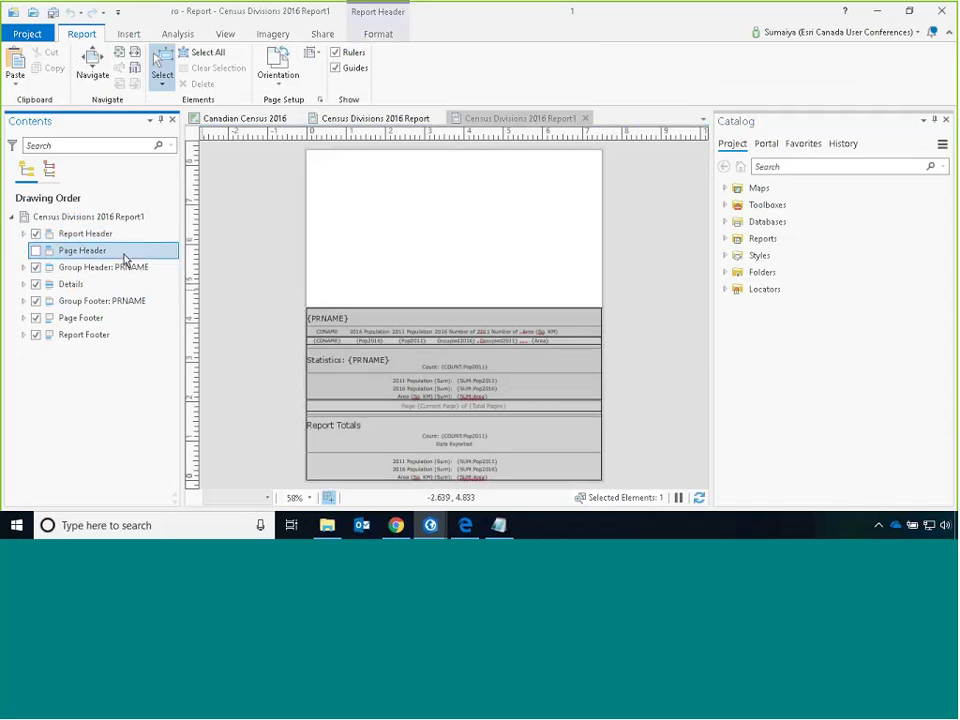
click(117, 285)
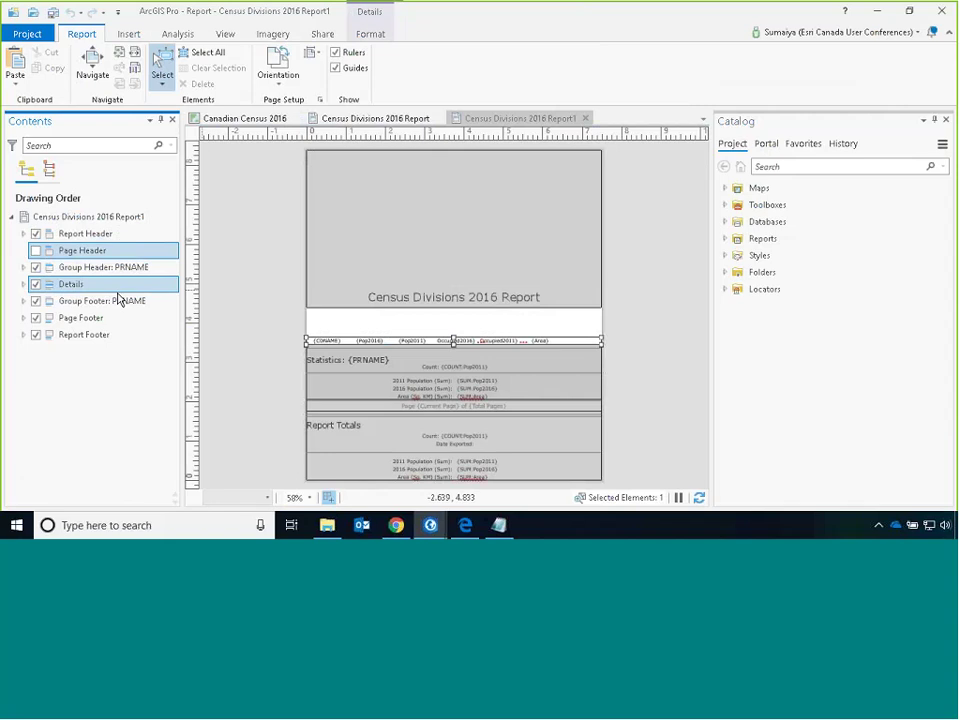
click(120, 300)
click(100, 234)
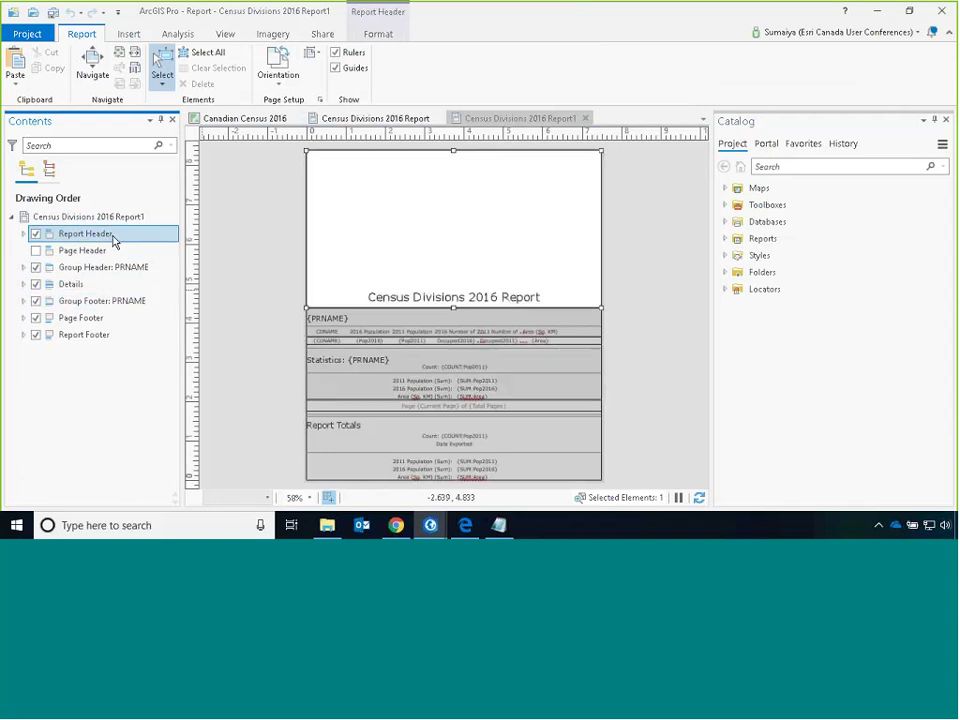
Select the report header title text and view its formatting options and available text symbols
click(496, 302)
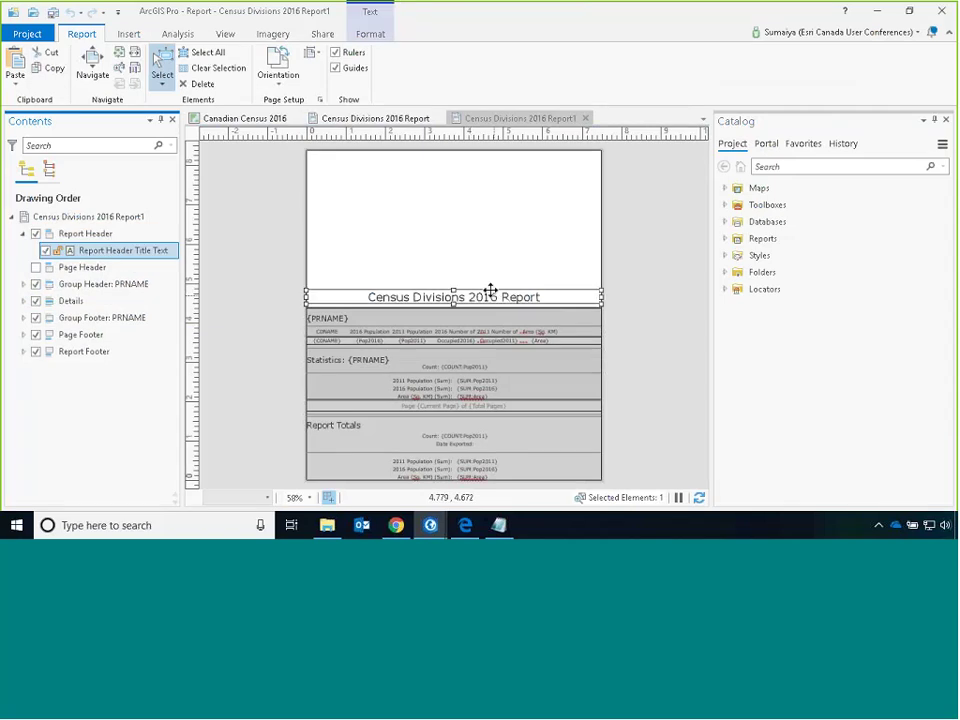
click(371, 34)
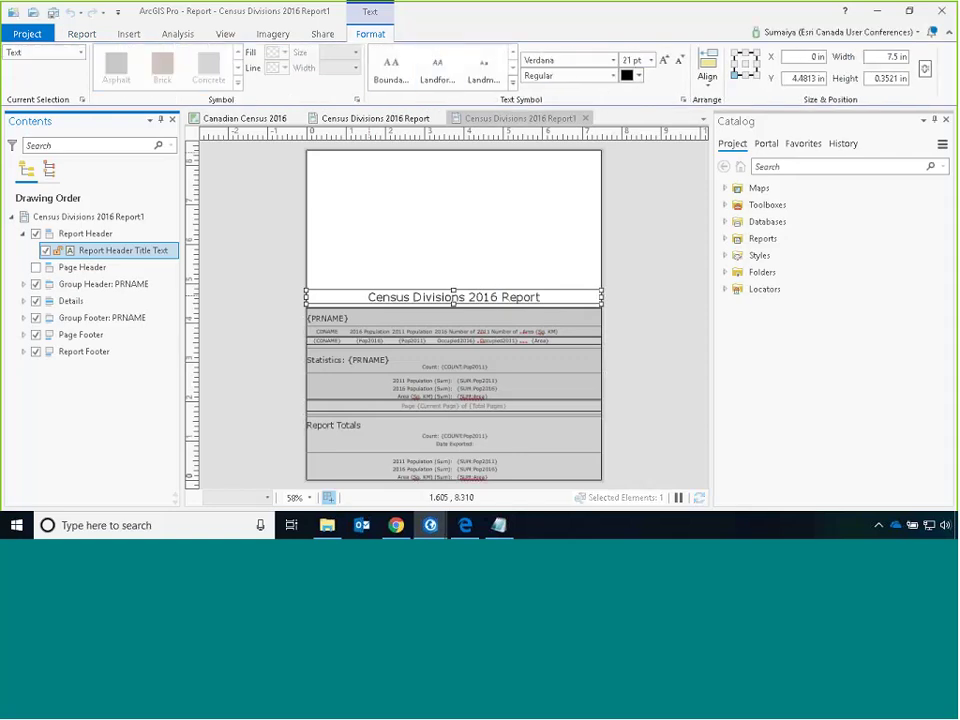
double_click(454, 299)
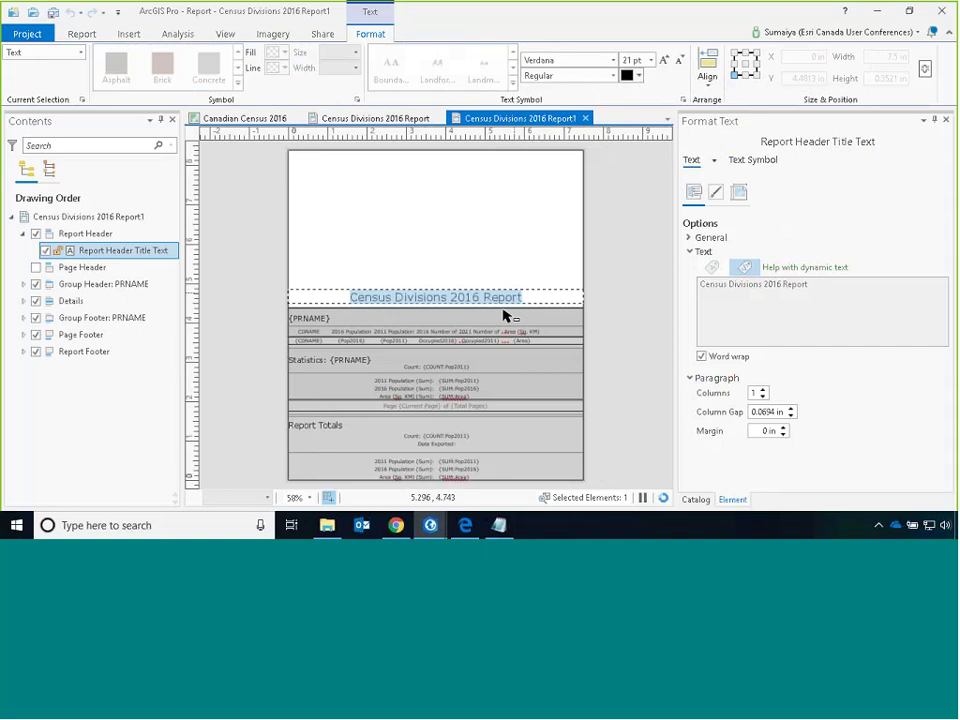
click(753, 162)
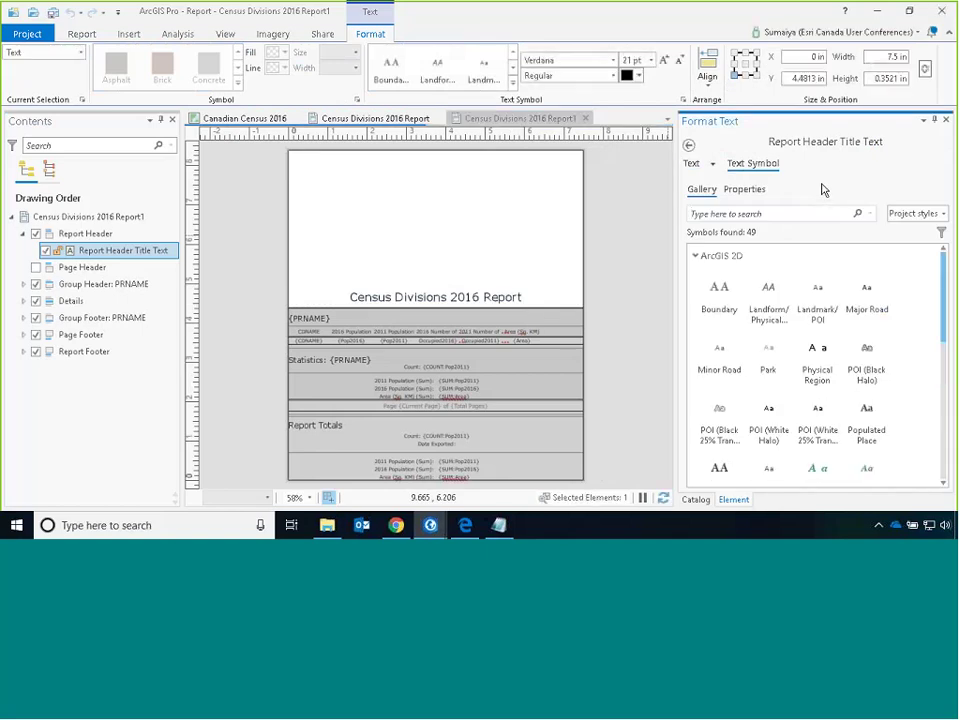
Browse the text symbol gallery for the report title, including the shield and point-of-interest symbols
click(510, 302)
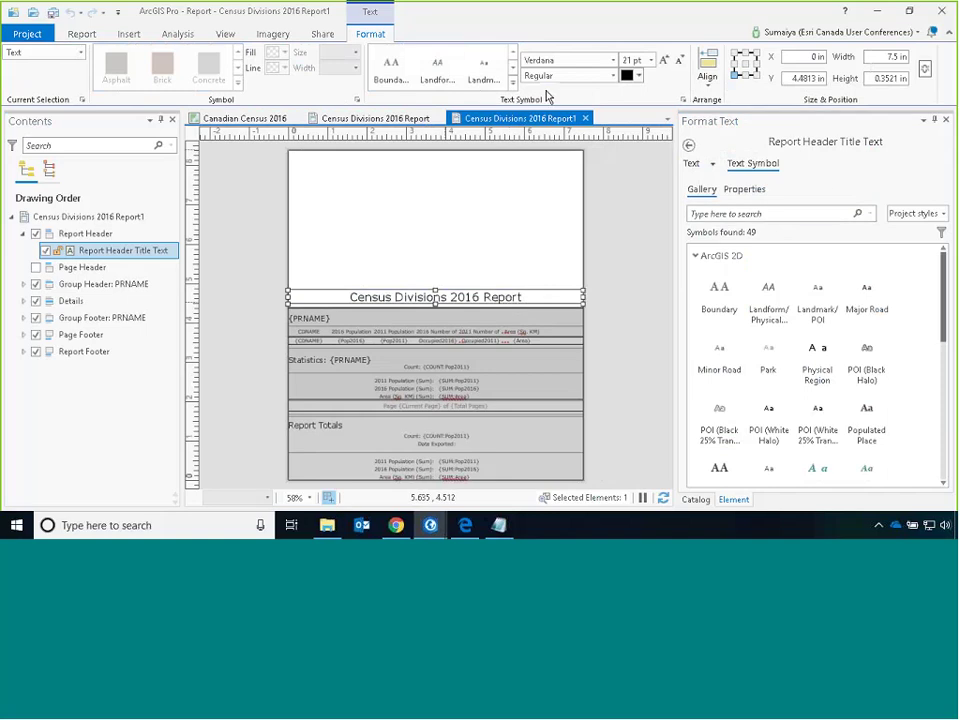
click(513, 84)
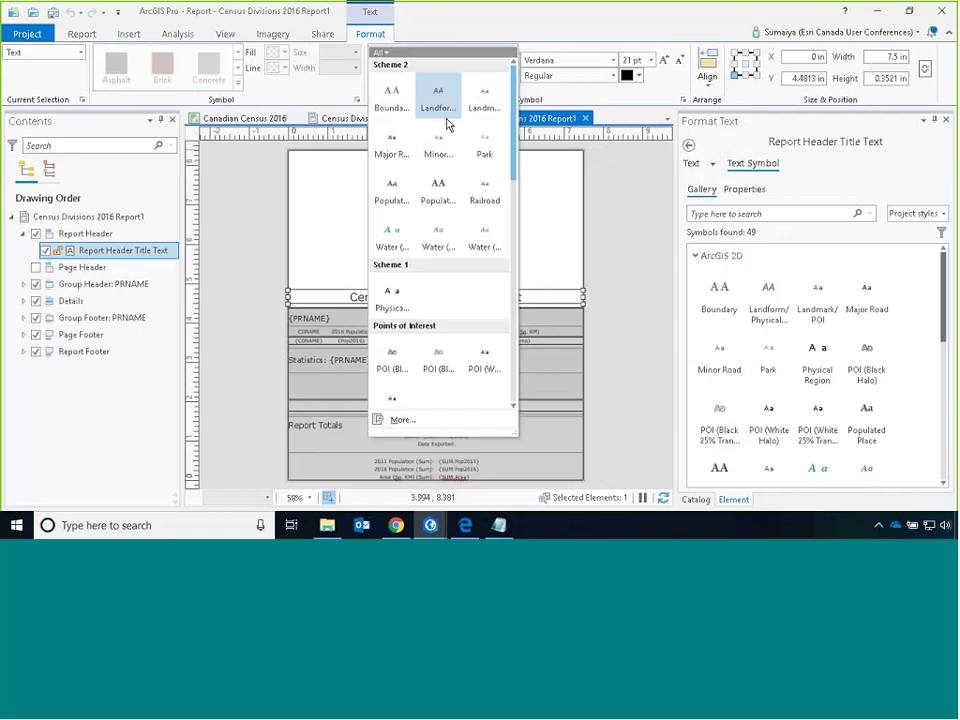
scroll(462, 150, down, 6)
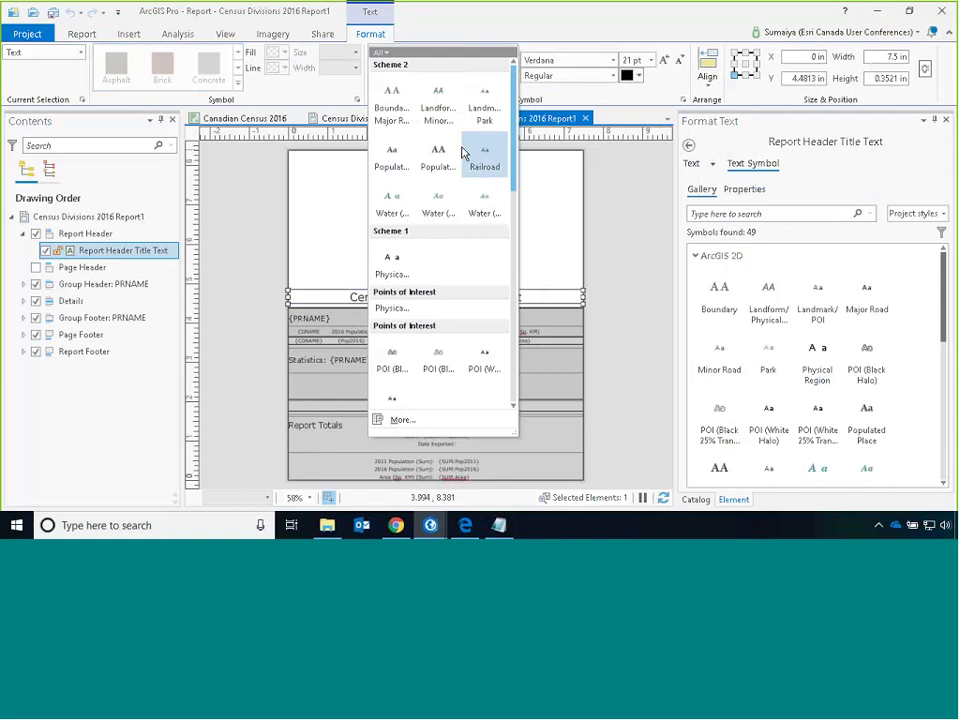
scroll(463, 151, down, 3)
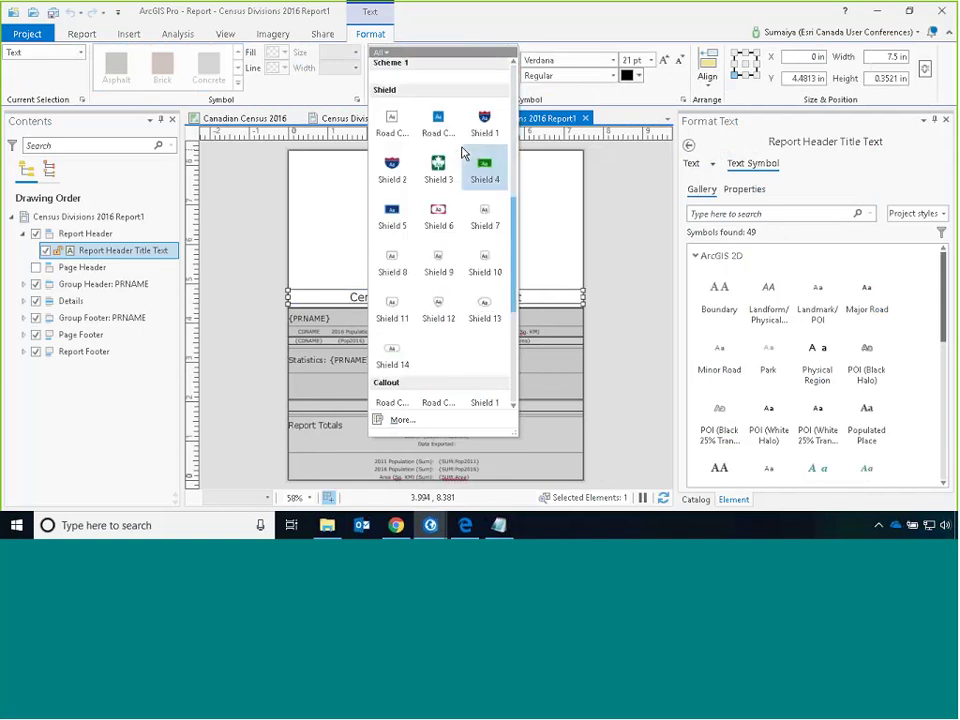
scroll(466, 148, up, 9)
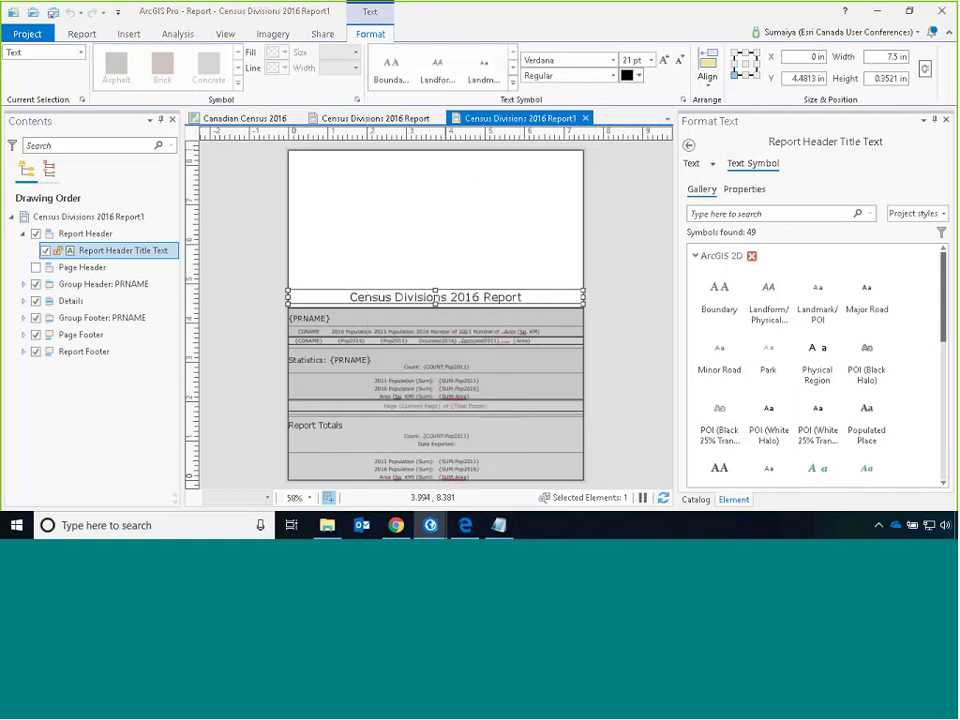
Add the 2D Reports system style to the project
click(698, 499)
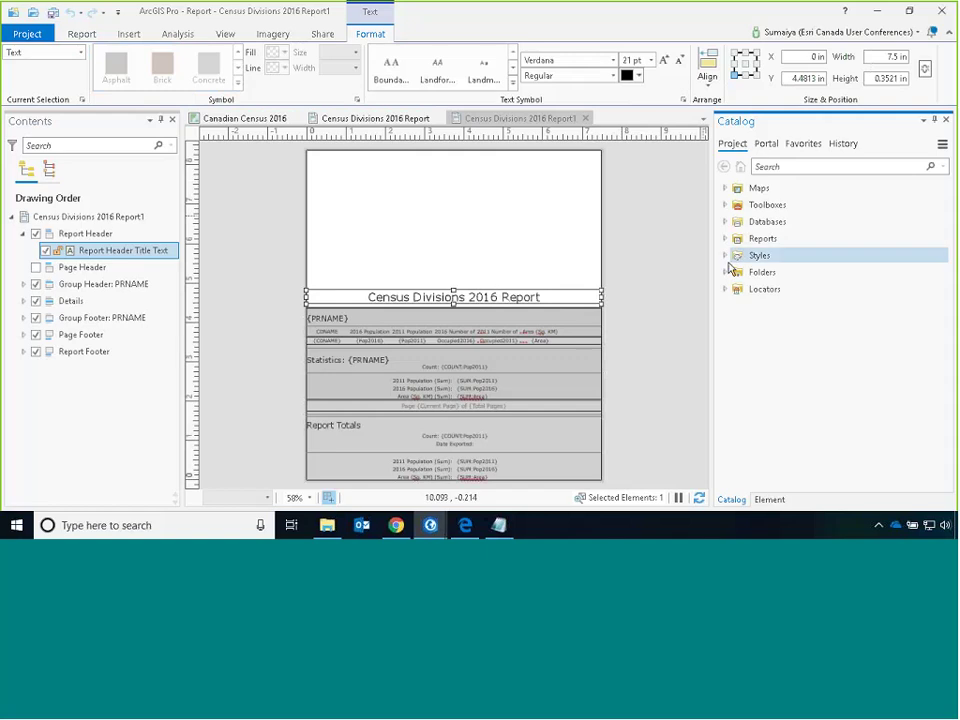
right_click(760, 256)
mouse_move(780, 264)
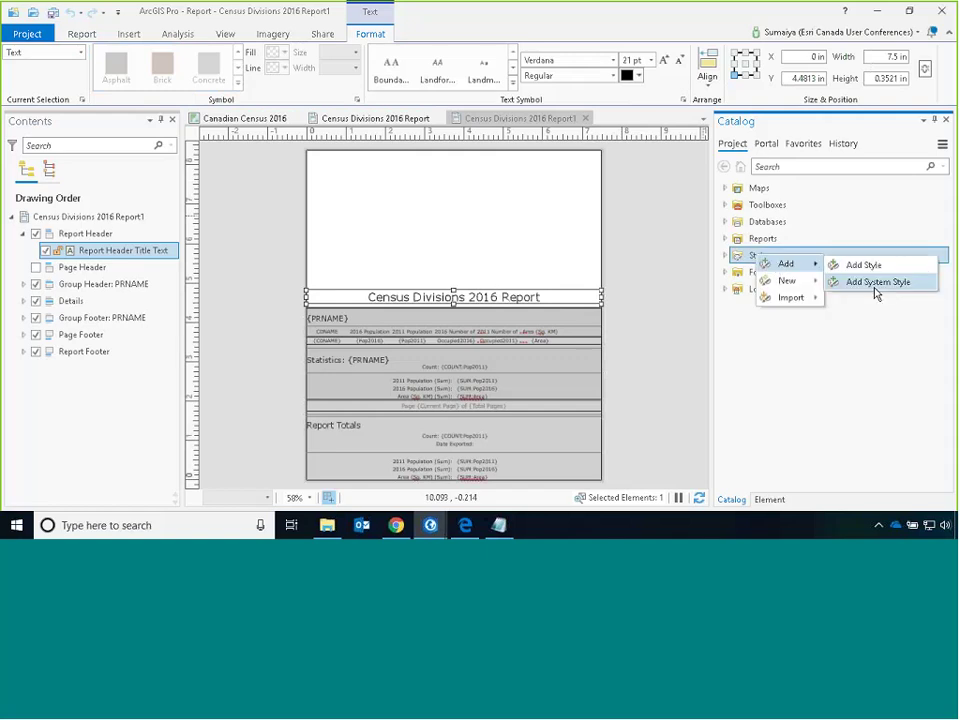
click(866, 281)
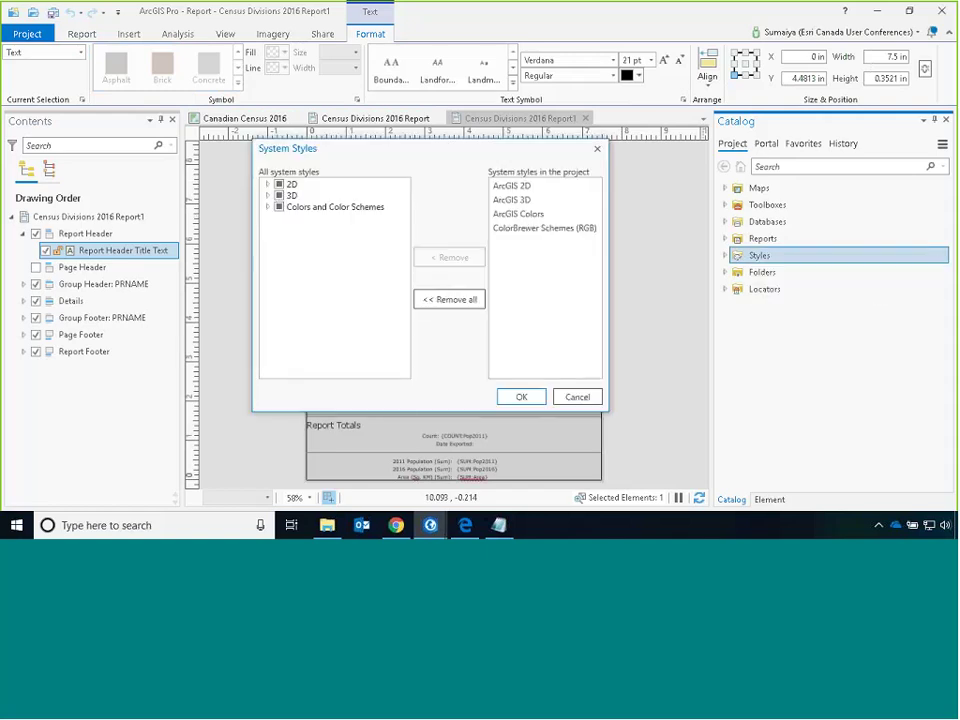
click(268, 185)
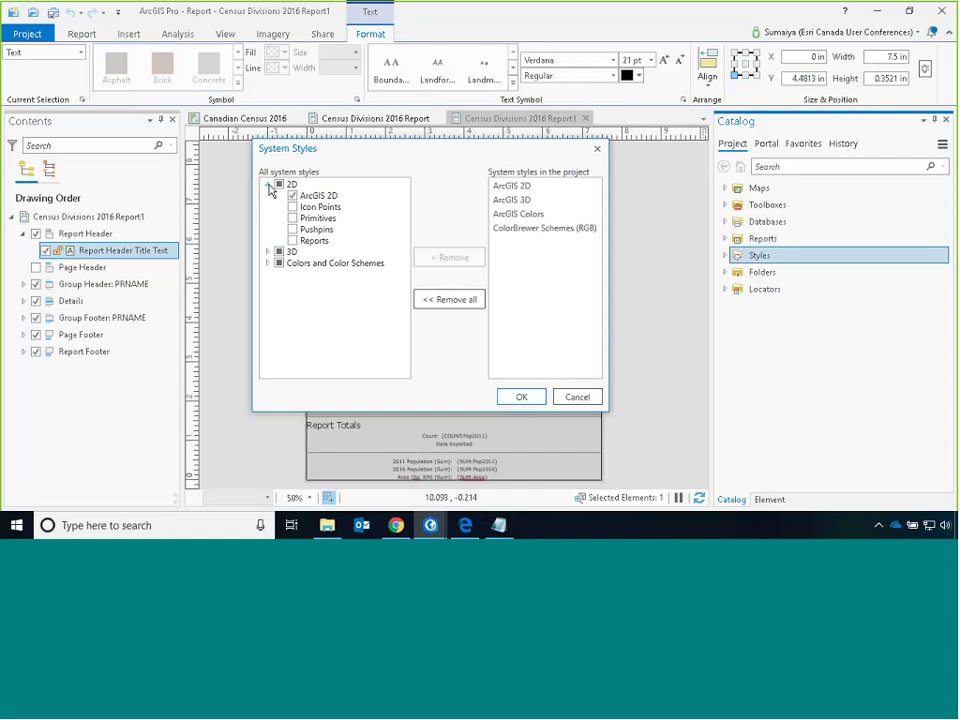
click(292, 241)
click(518, 396)
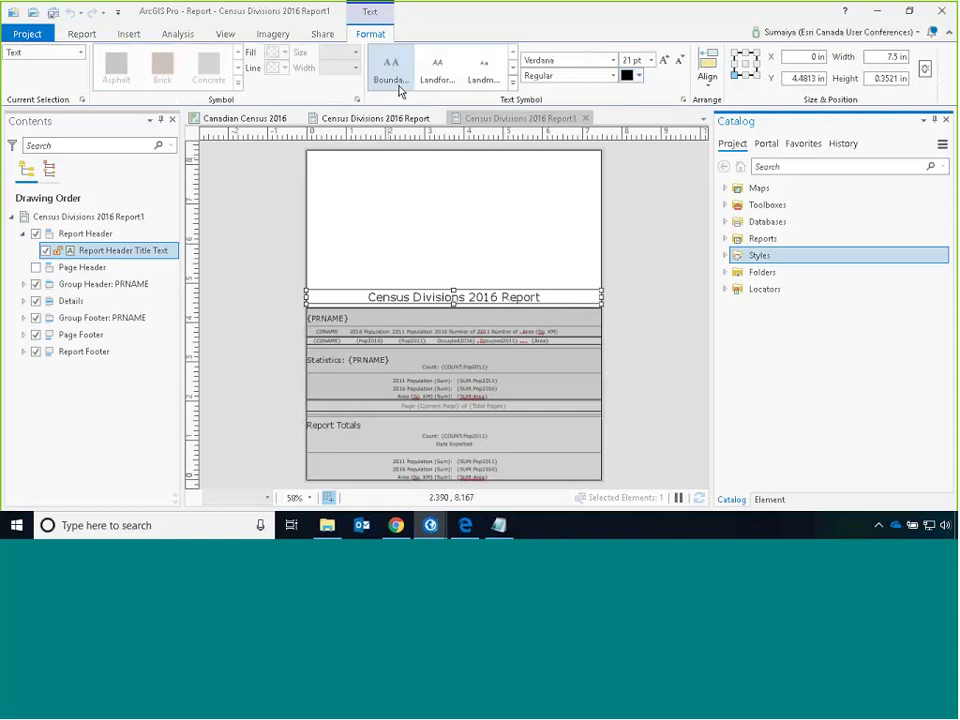
Apply the Boundary text symbol to the report title and browse the Black and White and Cool Tones report symbols
click(513, 85)
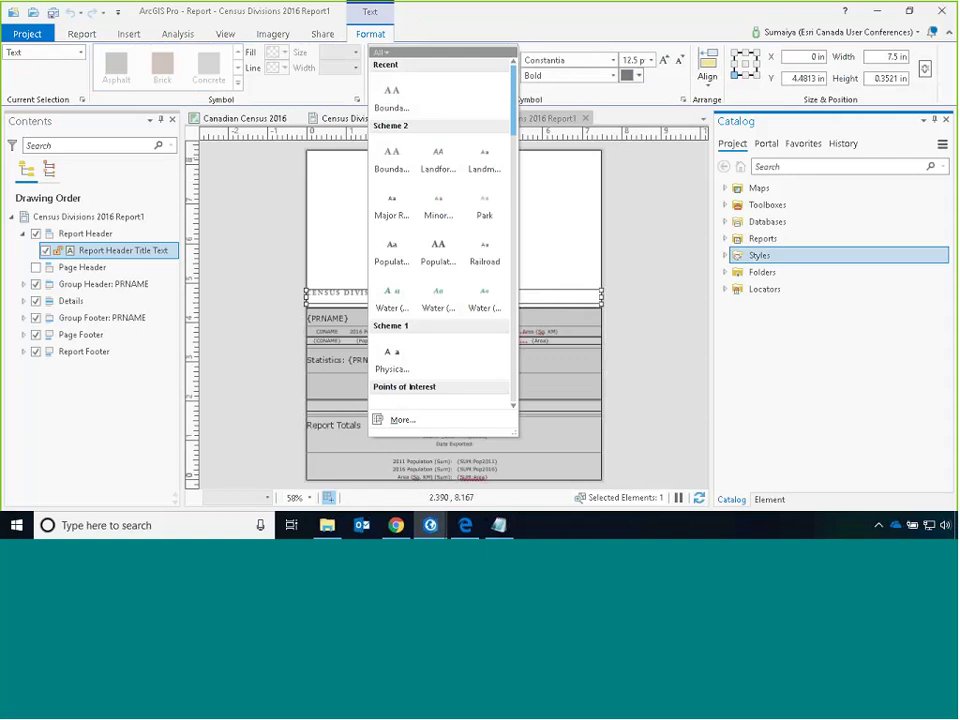
scroll(475, 200, down, 5)
scroll(470, 205, down, 10)
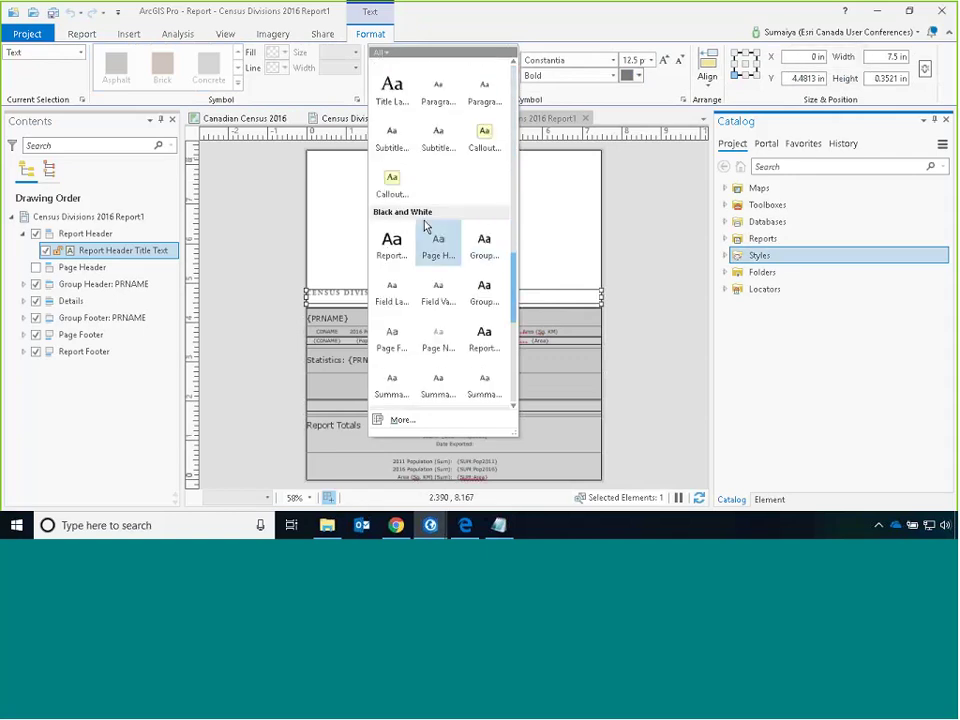
scroll(476, 242, down, 2)
scroll(474, 265, down, 2)
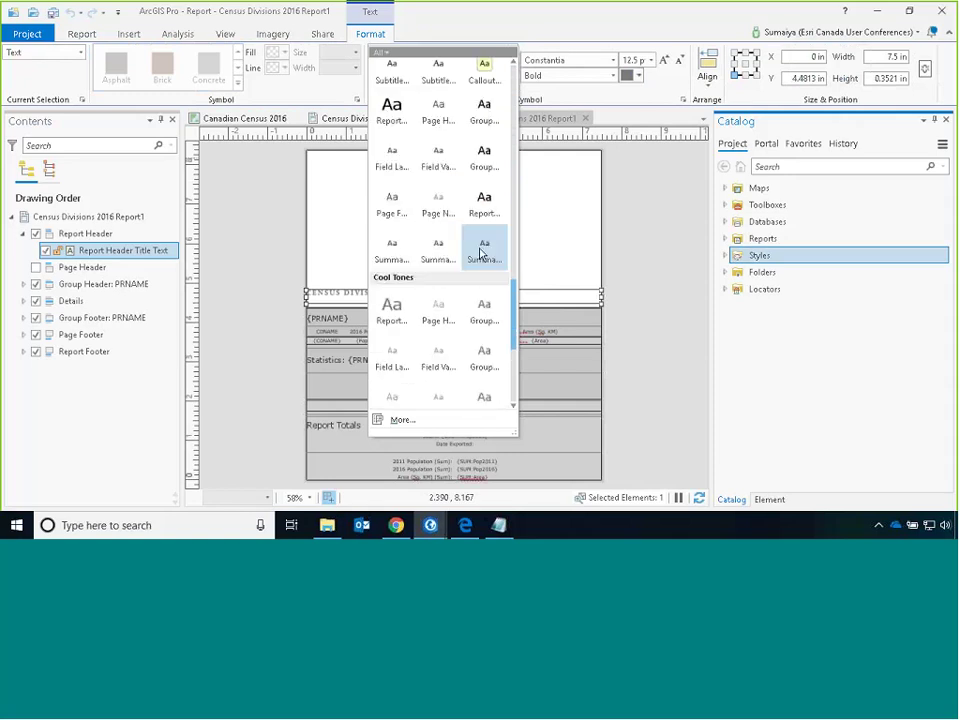
scroll(456, 305, down, 2)
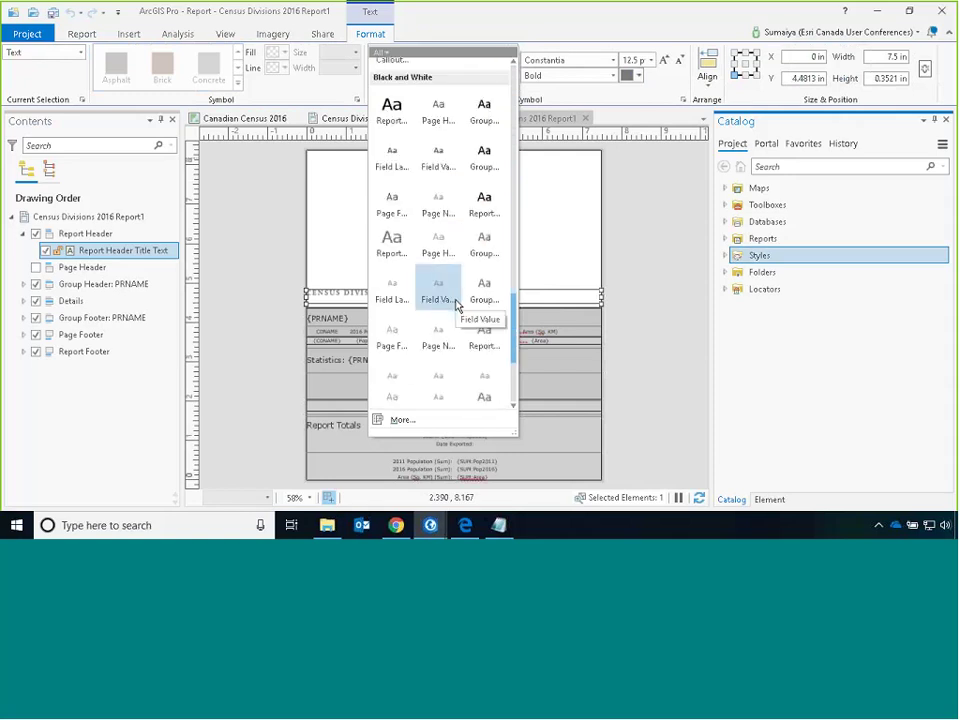
scroll(456, 305, down, 5)
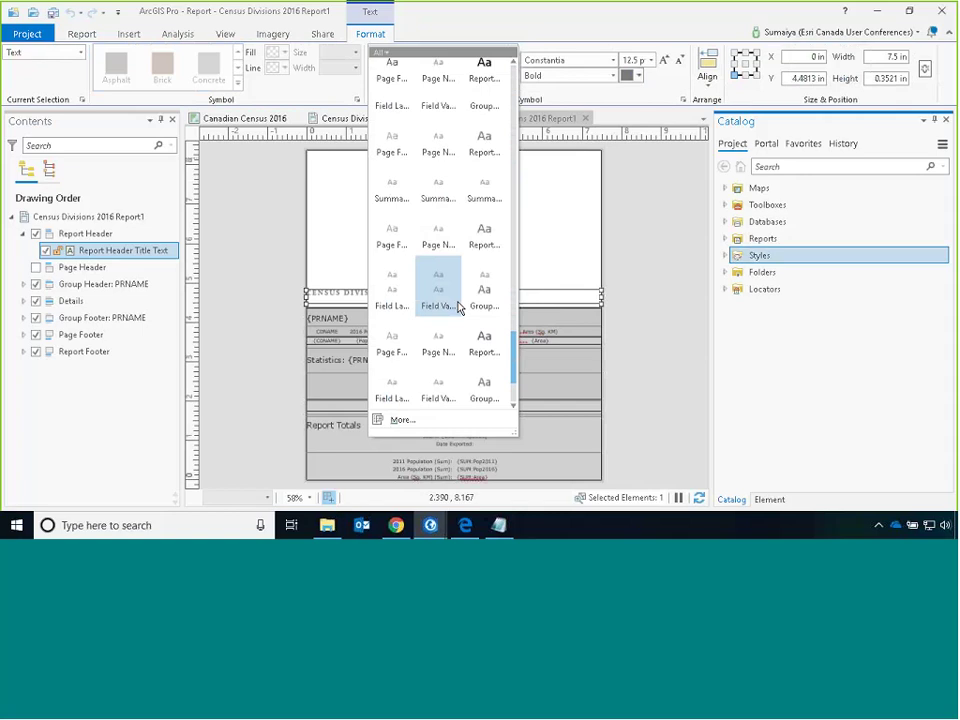
click(845, 368)
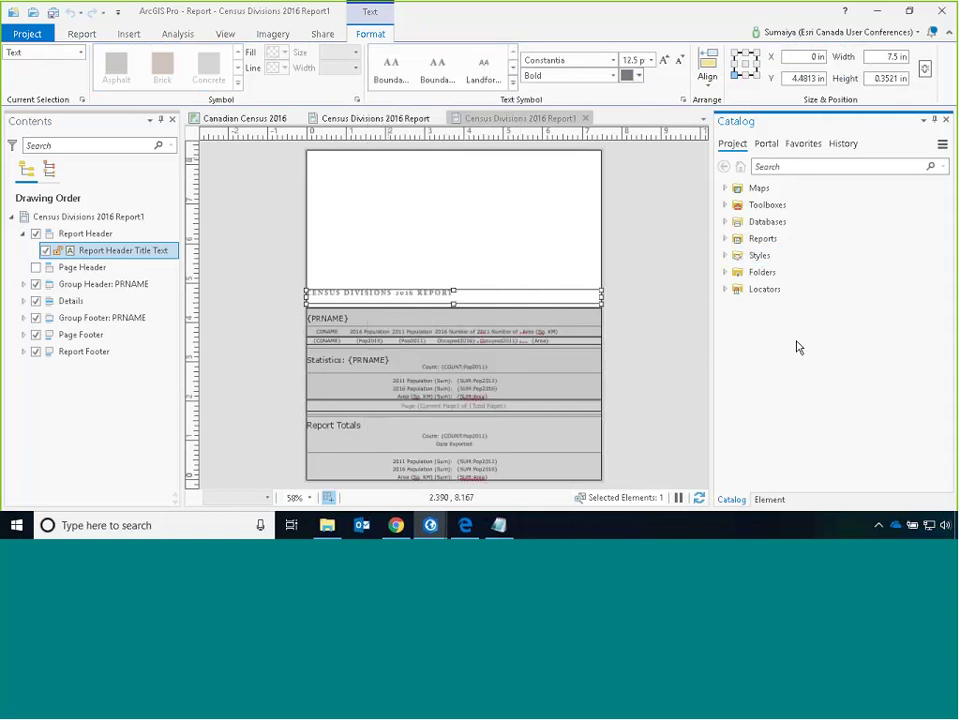
Switch to the prepared Census Divisions 2016 Report and examine its header image, title, group sections and totals
click(388, 122)
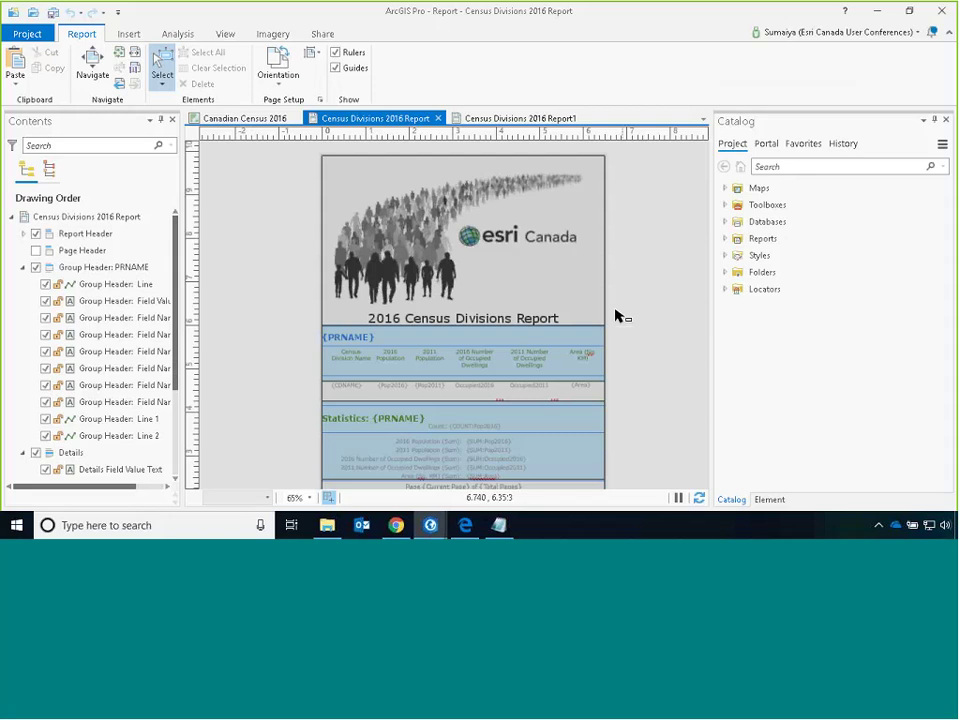
click(581, 296)
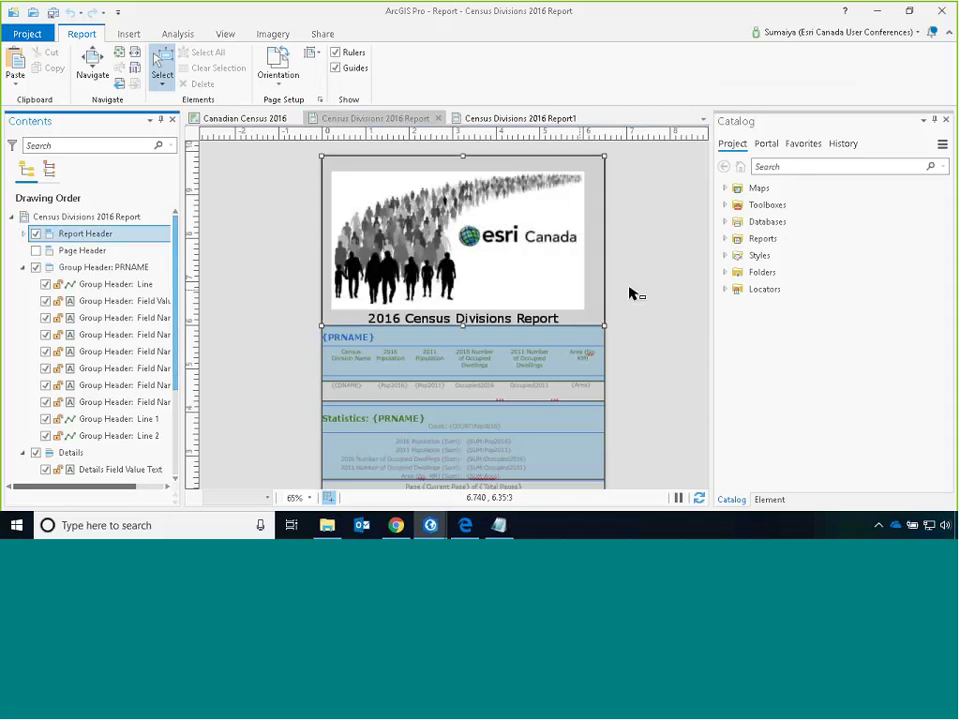
scroll(637, 290, down, 2)
scroll(518, 342, up, 2)
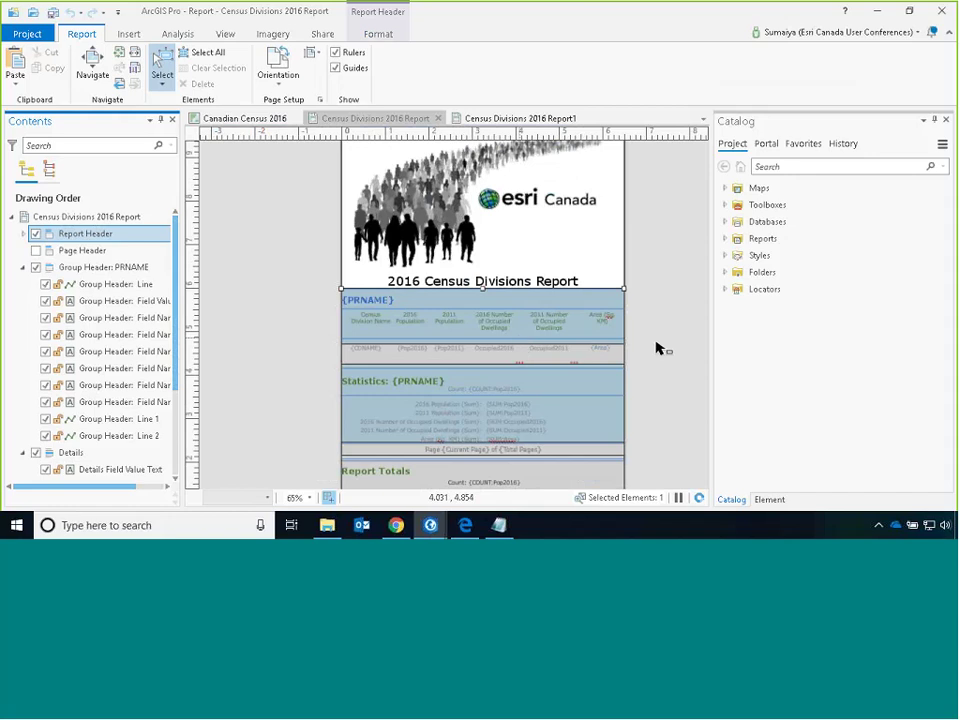
scroll(650, 300, up, 2)
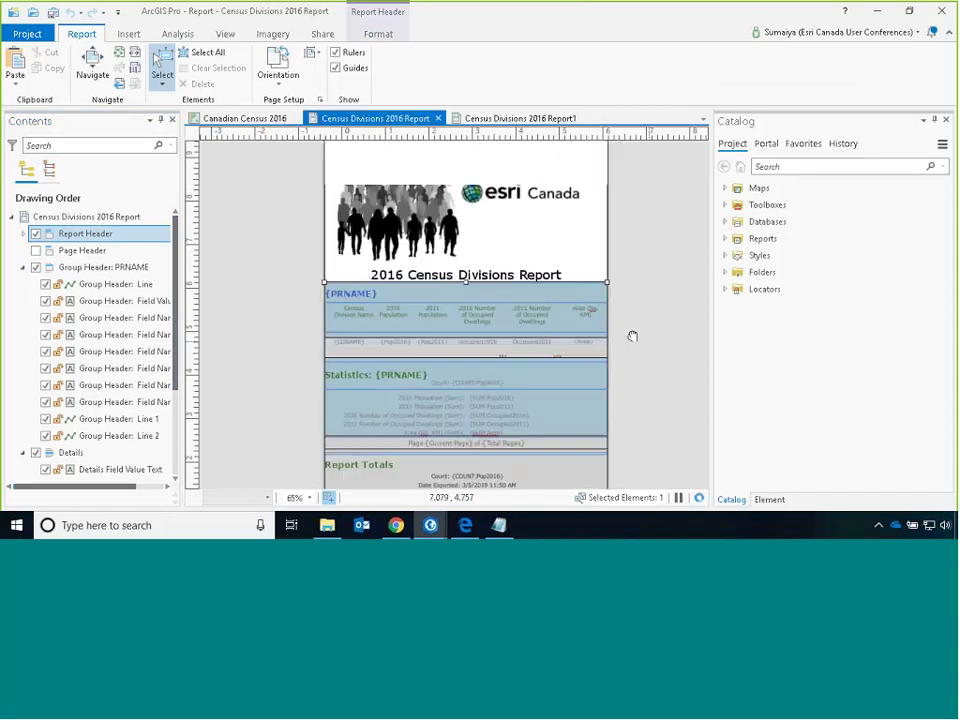
scroll(632, 340, down, 2)
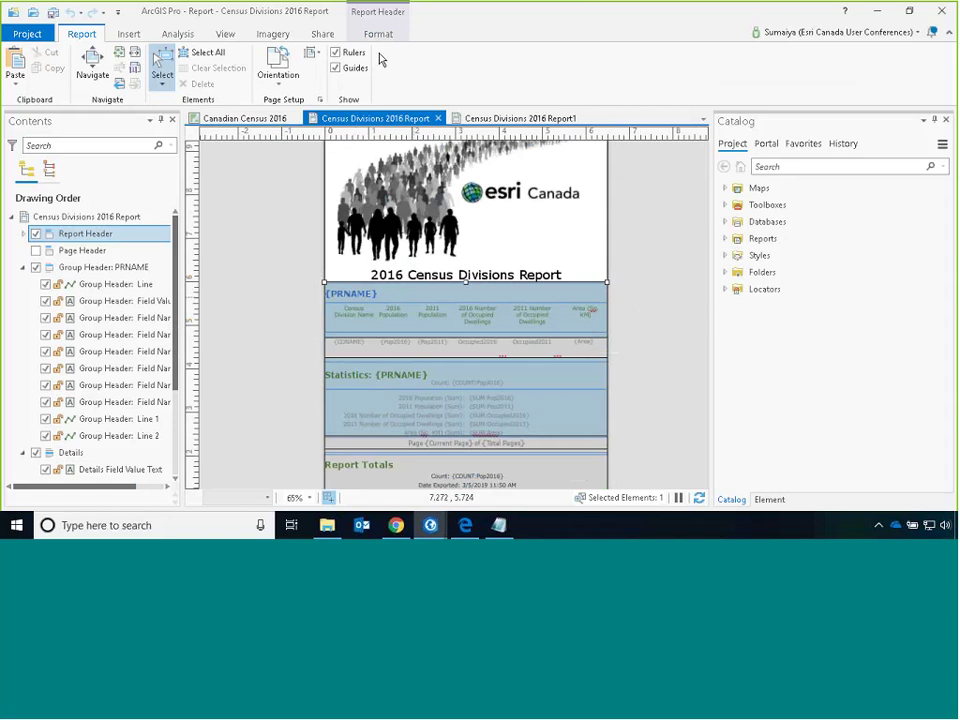
Open the report's PDF export, examine the PDF settings and page range options including specific pages, and cancel the export
click(322, 37)
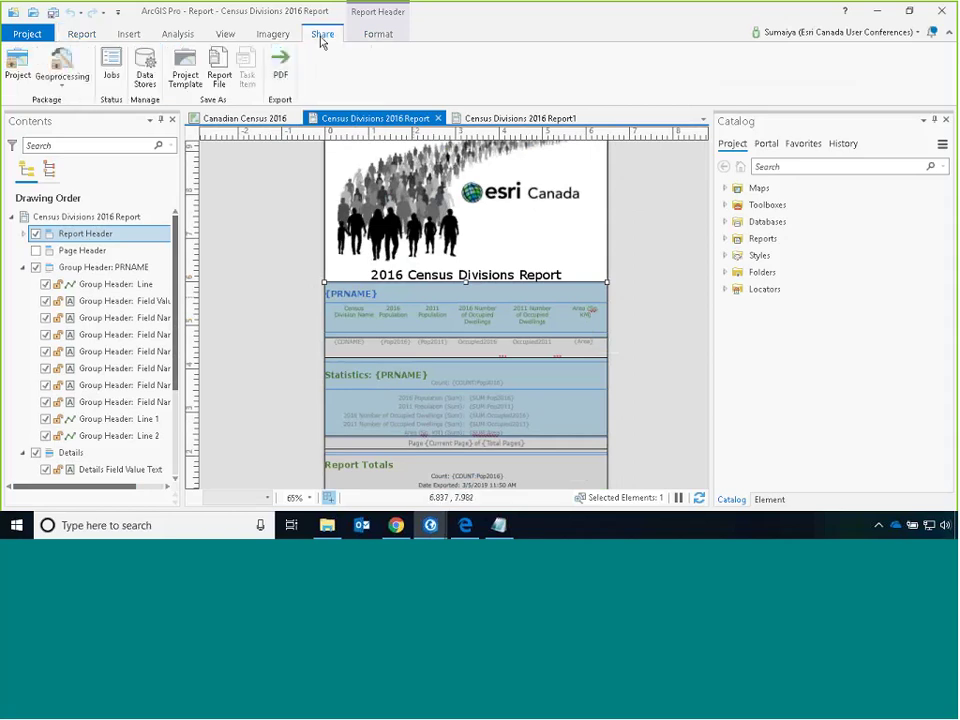
click(283, 72)
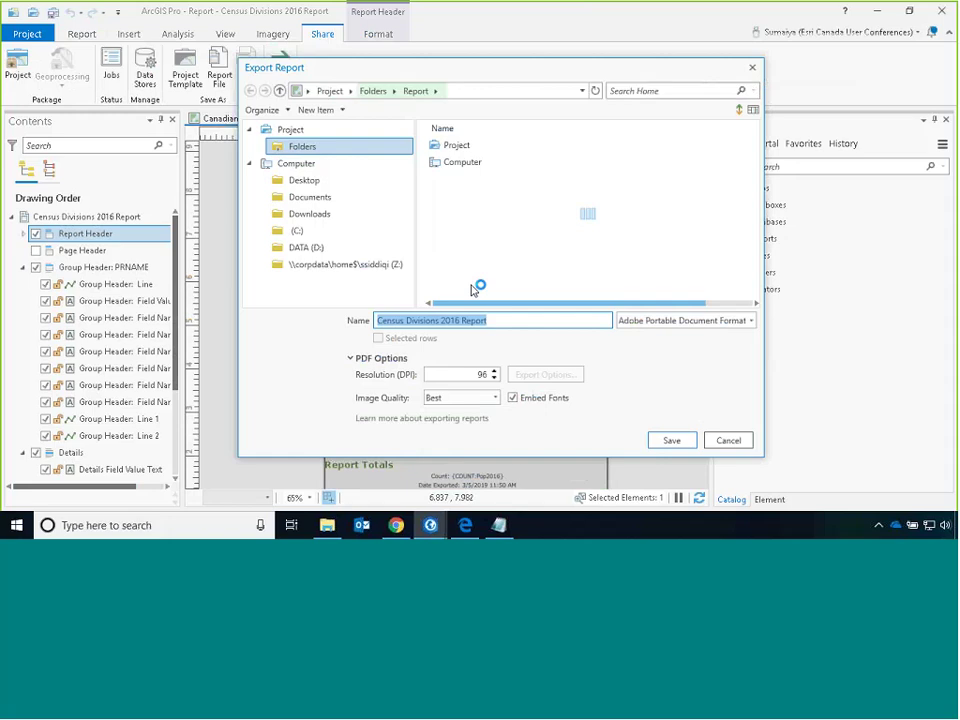
click(548, 376)
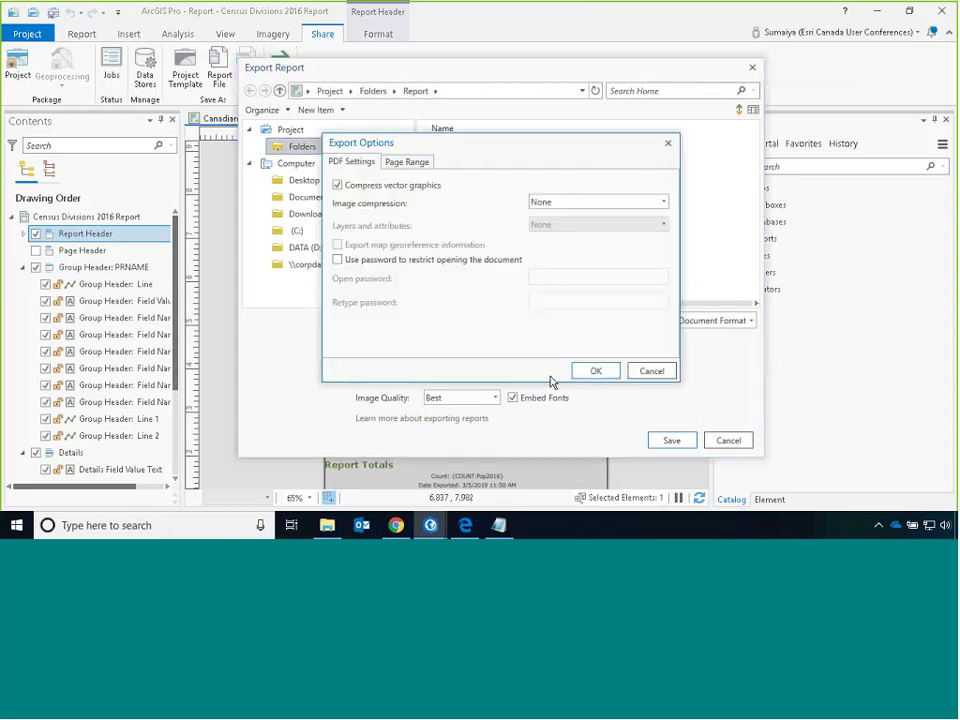
click(403, 163)
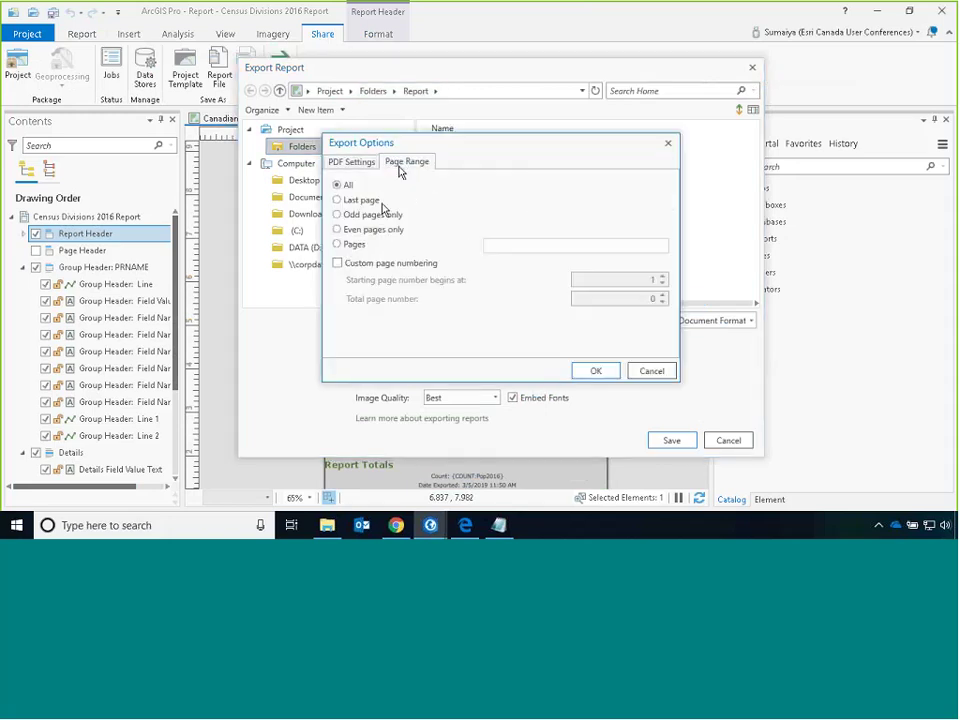
click(349, 245)
click(495, 243)
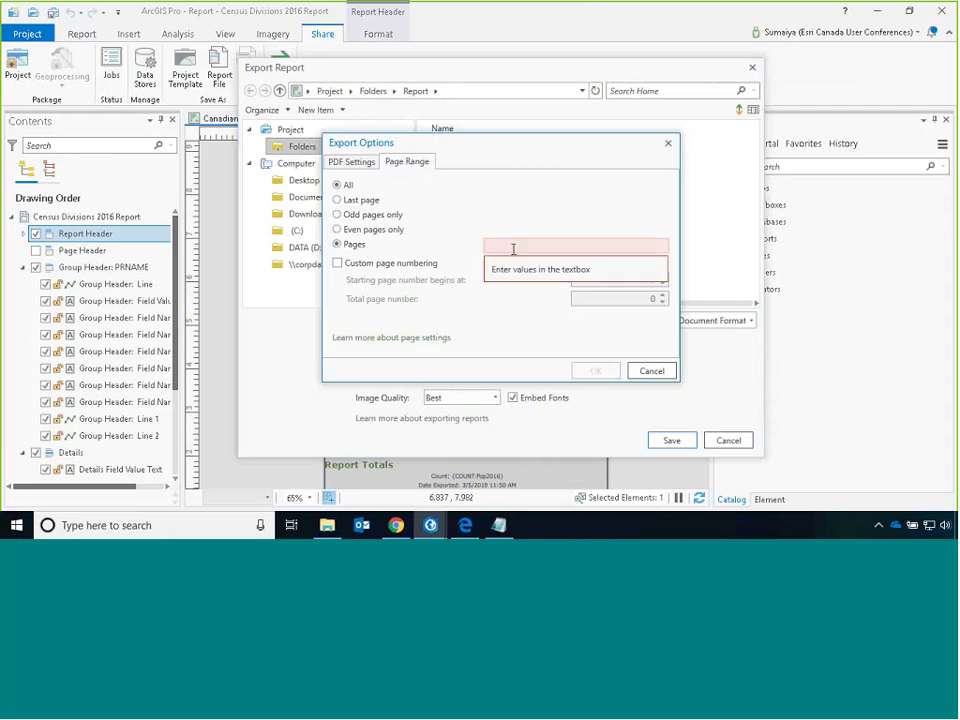
click(651, 371)
click(712, 437)
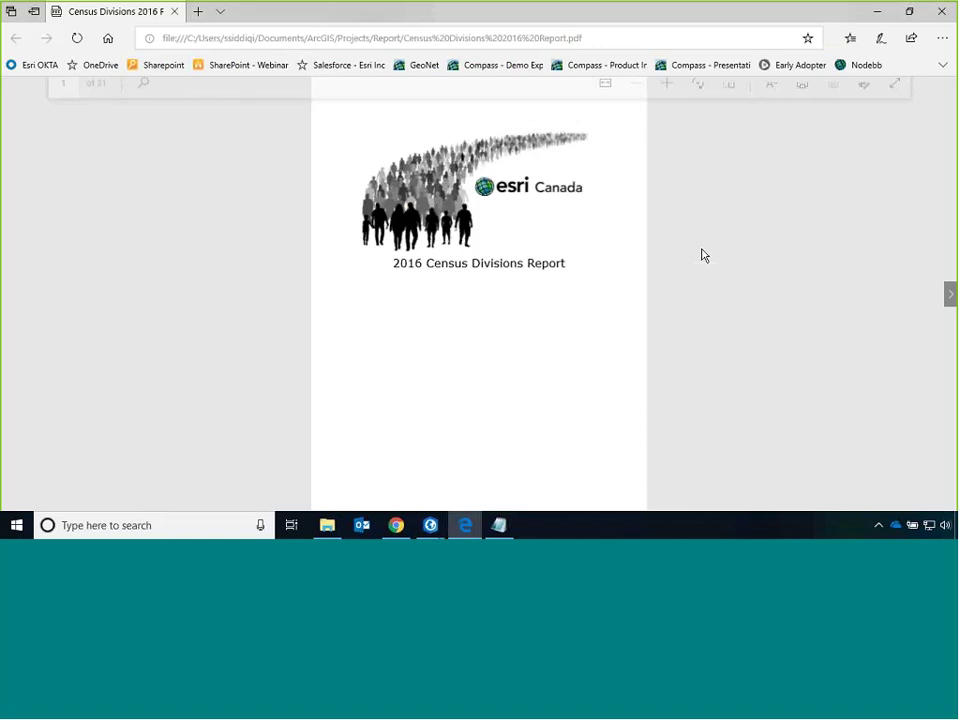
Review the exported census divisions PDF in Edge, from the Alberta table and statistics through British Columbia to the report totals
scroll(690, 260, down, 2)
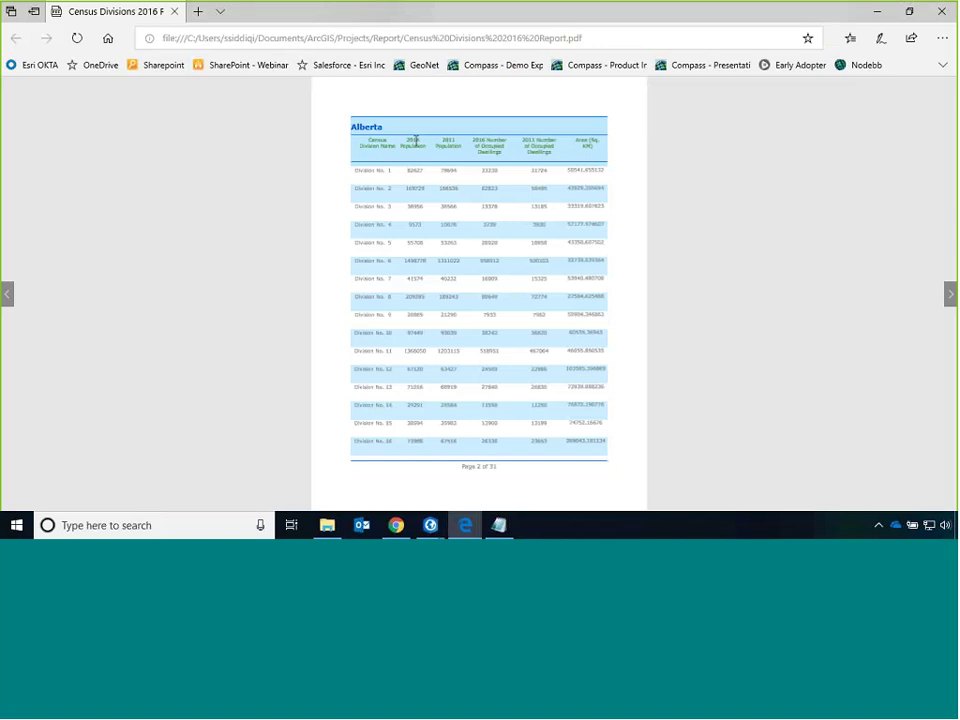
scroll(416, 141, down, 1)
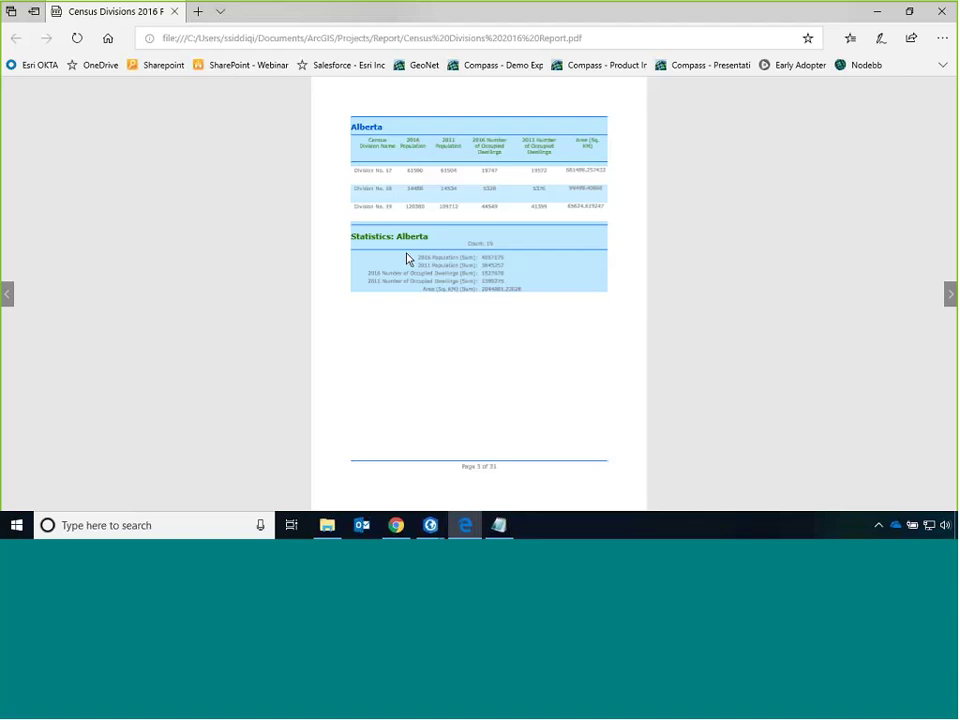
drag(506, 259, 422, 261)
click(444, 280)
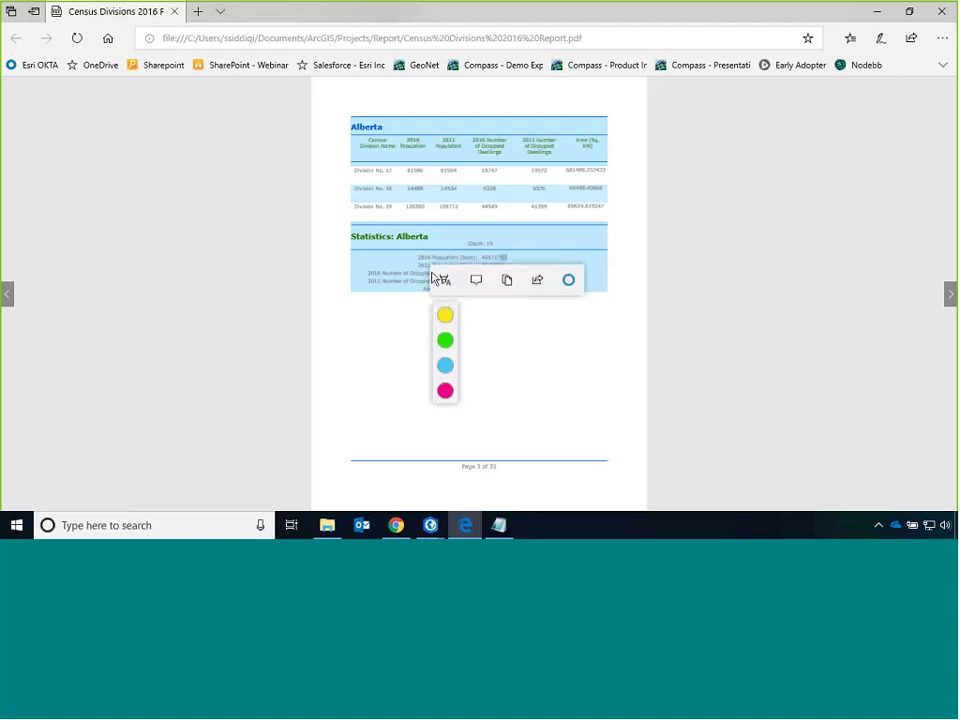
click(409, 303)
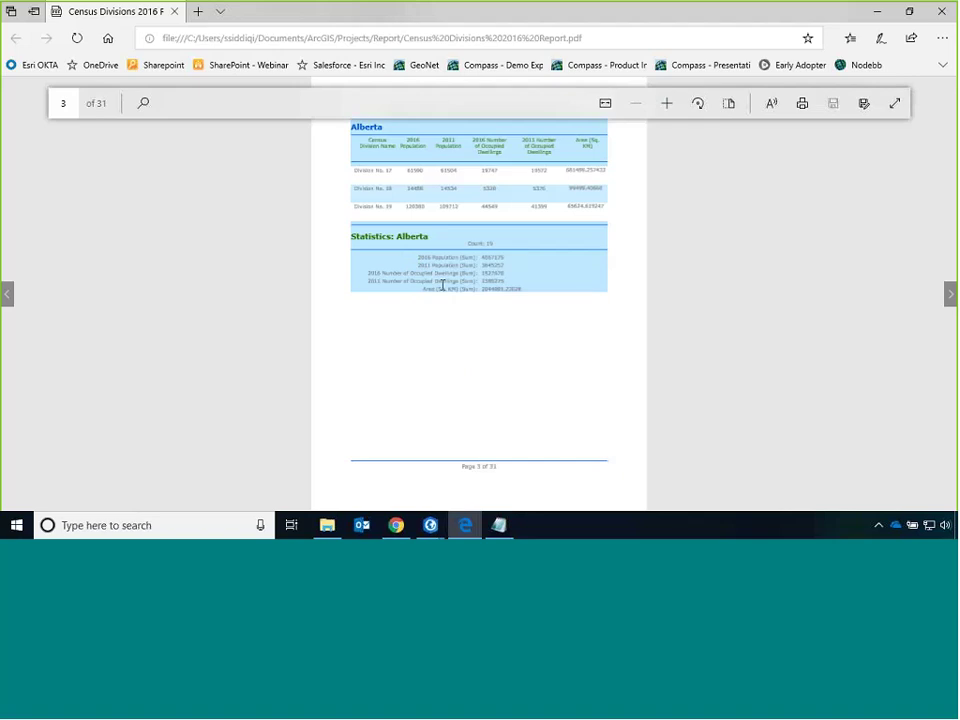
scroll(462, 317, down, 6)
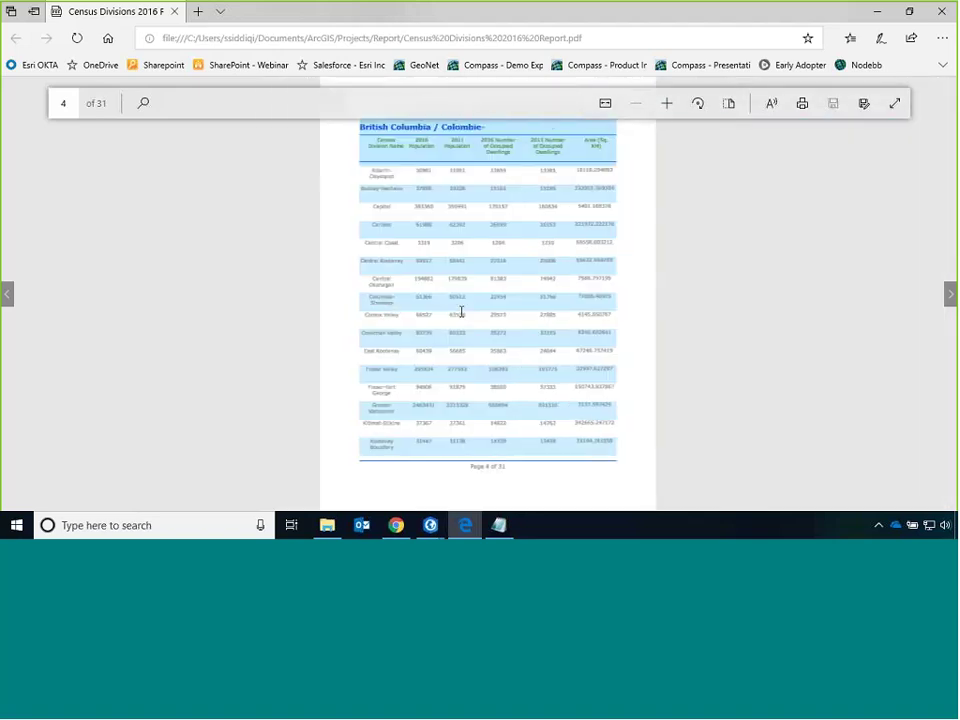
scroll(464, 317, down, 20)
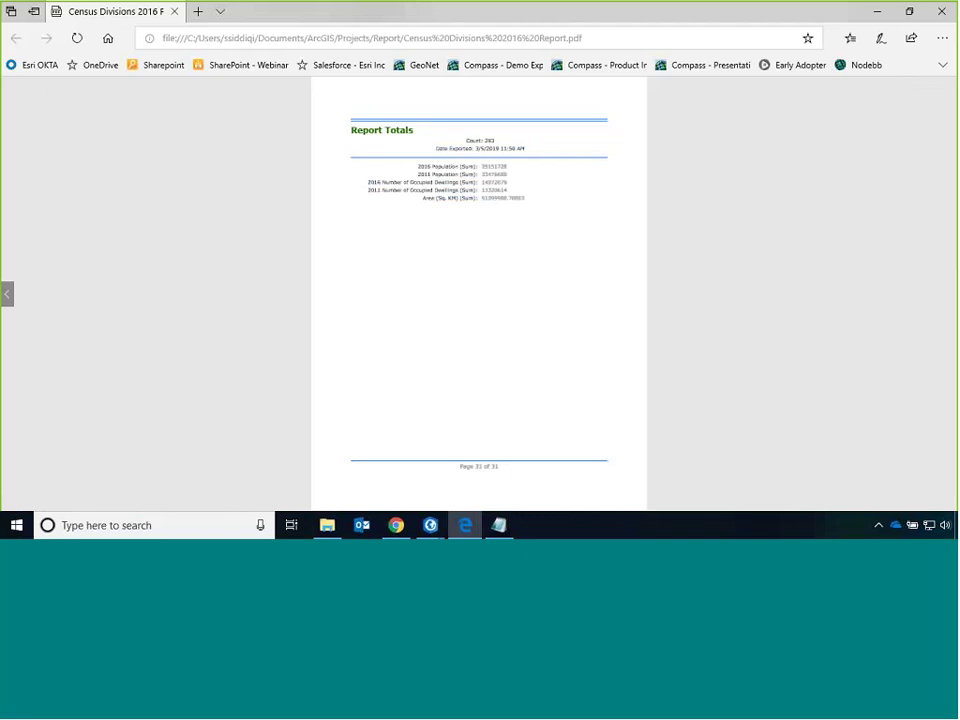
Switch back to the Census Divisions 2016 Report in ArcGIS Pro, append "fsdfds" to the header title, and delete the added characters
mouse_move(434, 532)
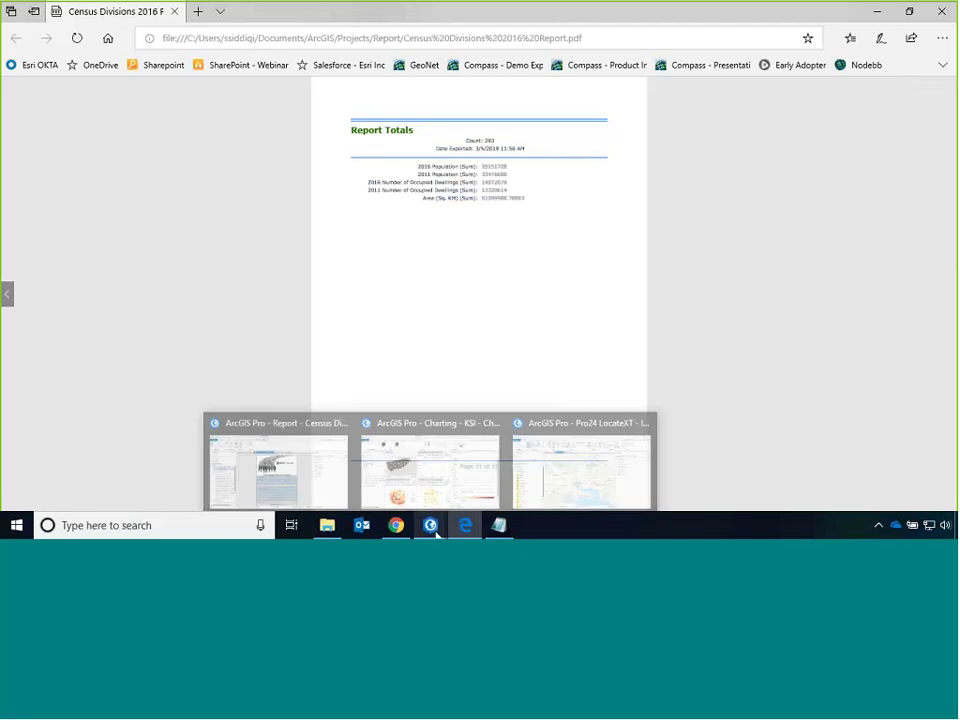
click(285, 475)
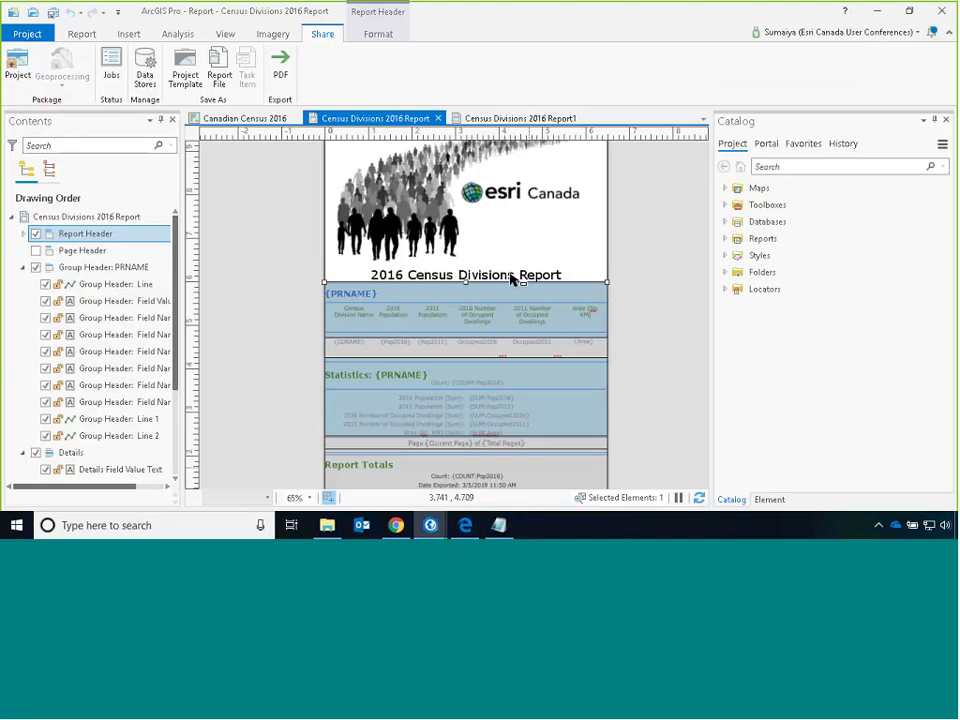
click(553, 278)
double_click(563, 276)
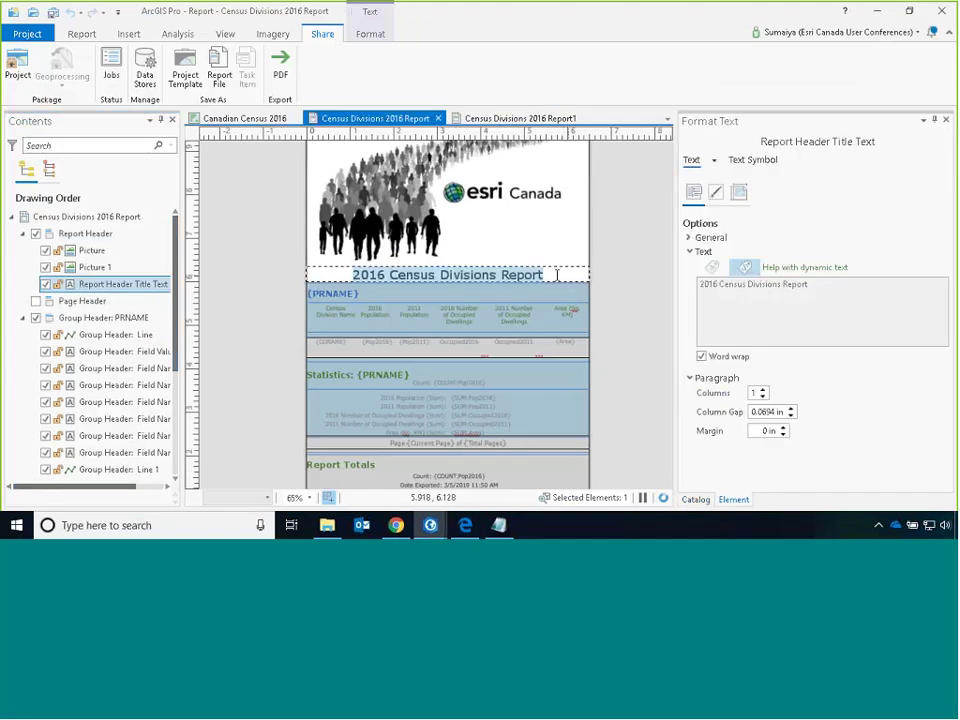
text(fsdfds)
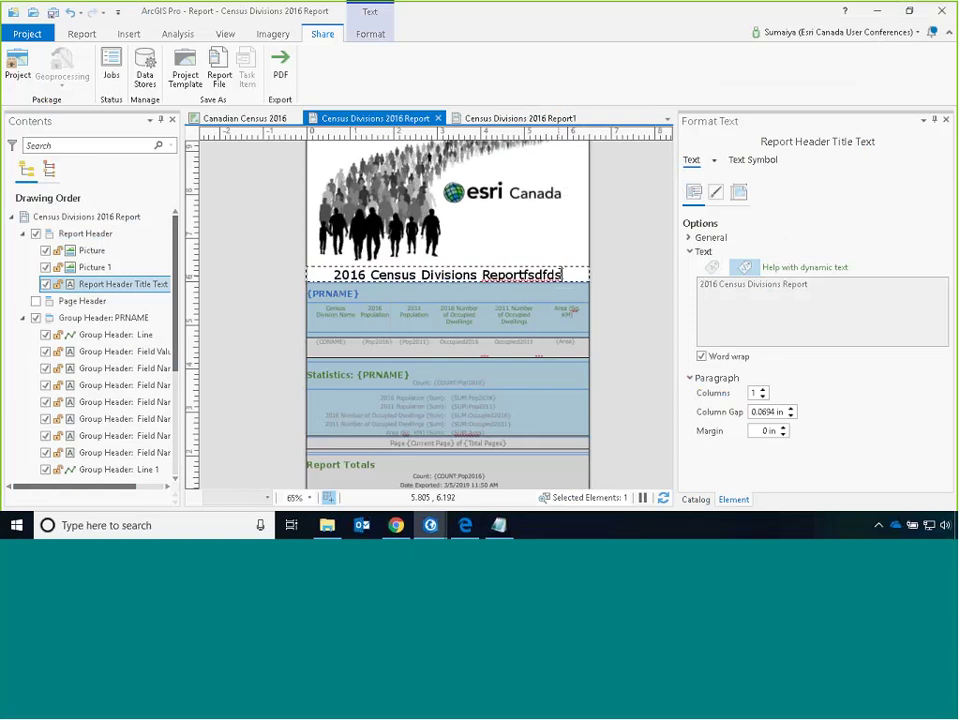
key(BackSpace)
key(BackSpace)
key(BackSpace)
key(BackSpace)
key(BackSpace)
key(BackSpace)
key(BackSpace)
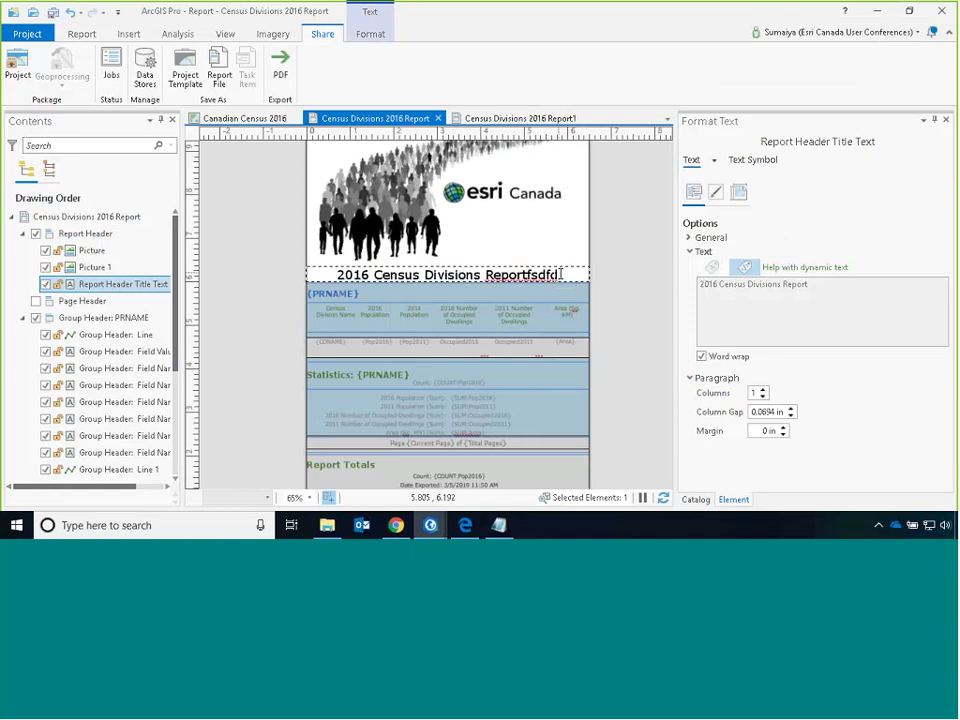
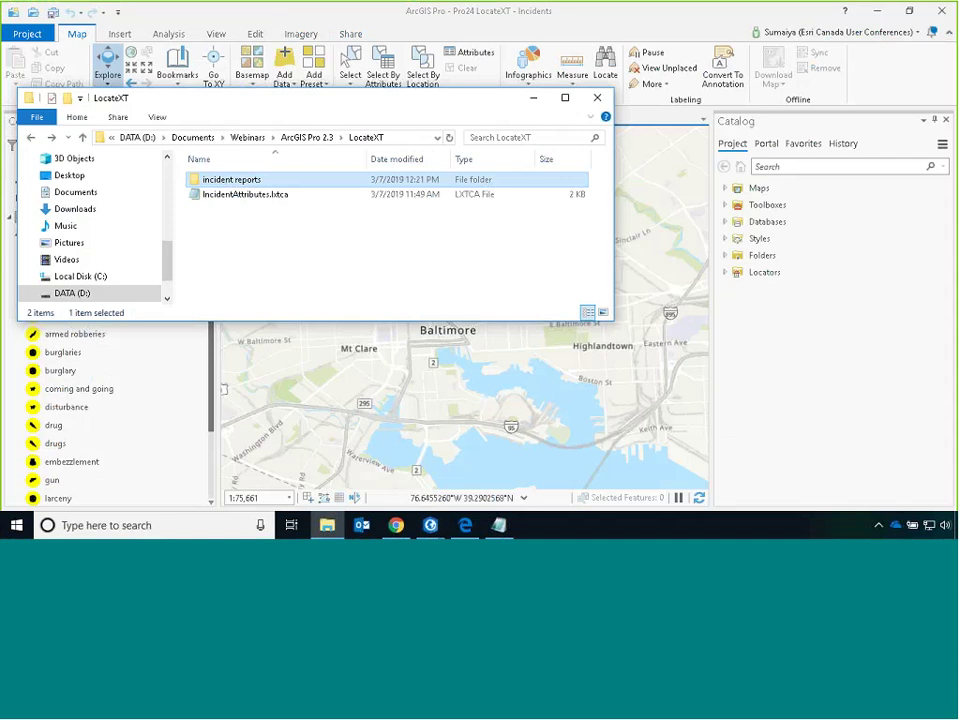
Open 050216RB015.docx from the incident reports folder, examine the coordinates in its text, close it and return to the LocateXT folder
double_click(240, 180)
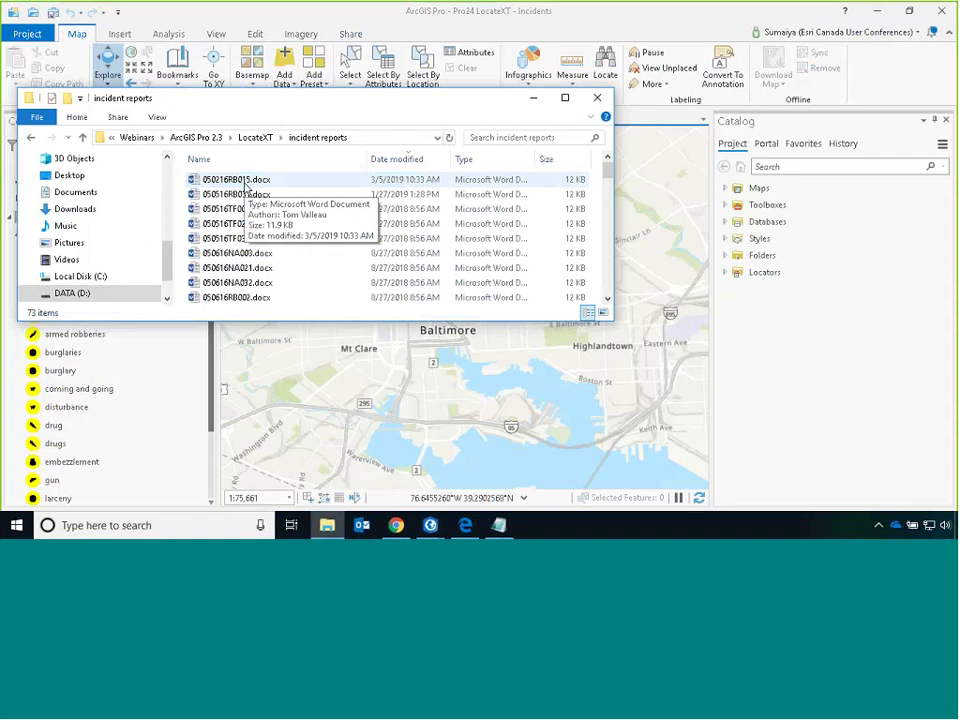
double_click(245, 181)
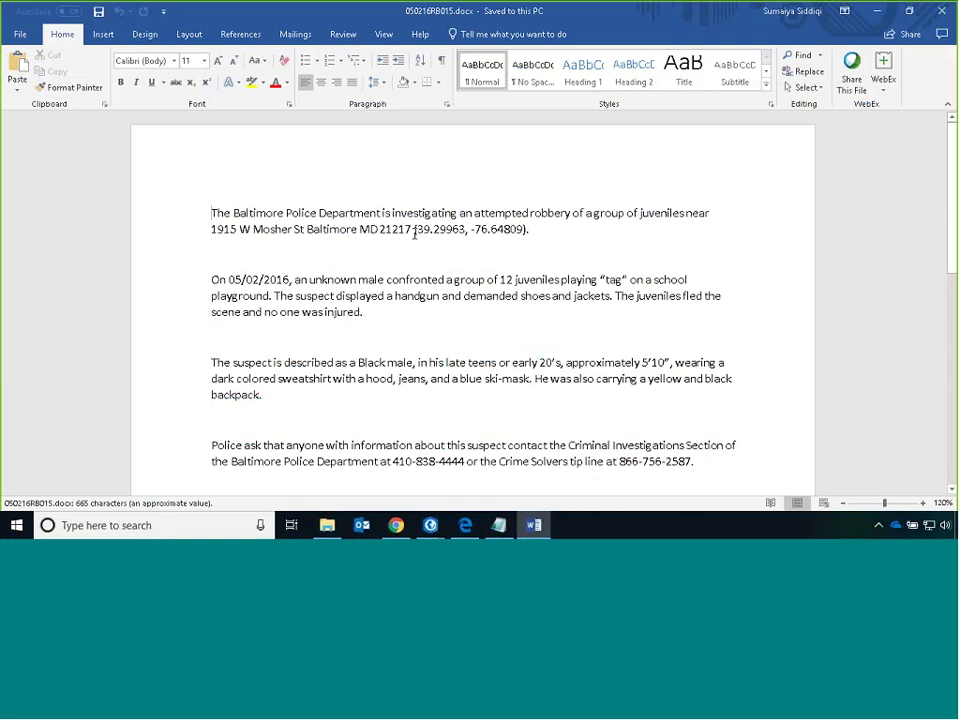
drag(414, 232, 529, 233)
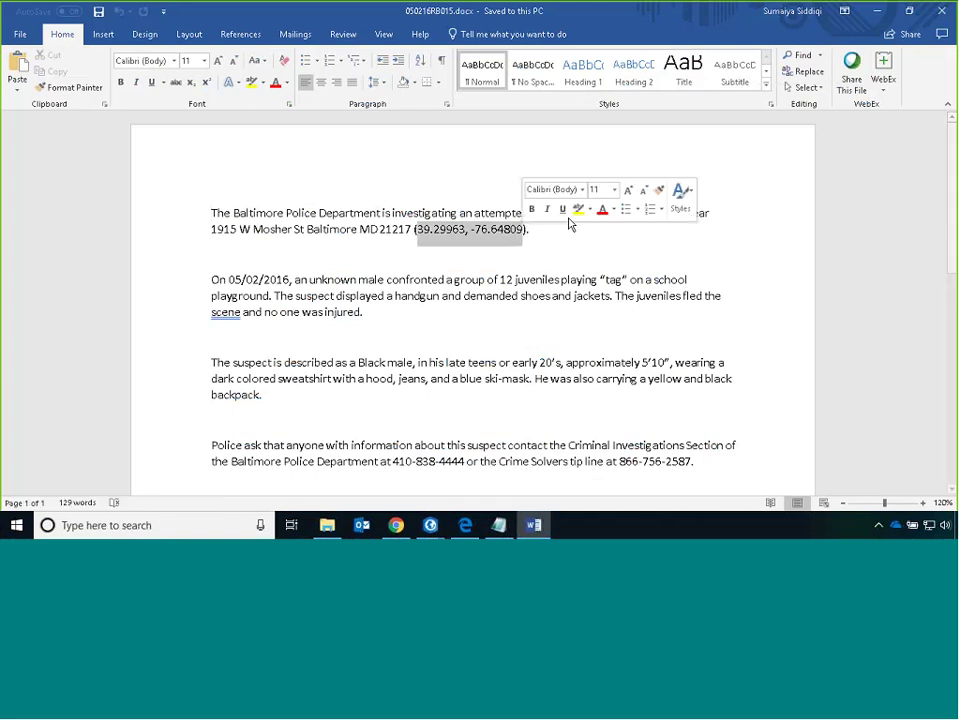
click(458, 213)
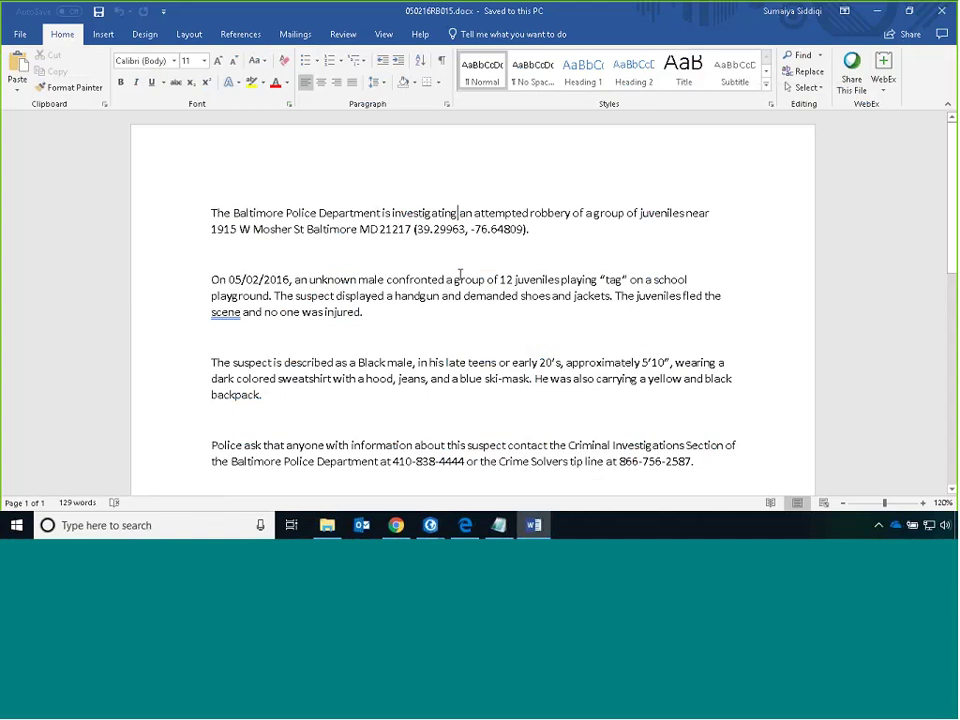
click(545, 226)
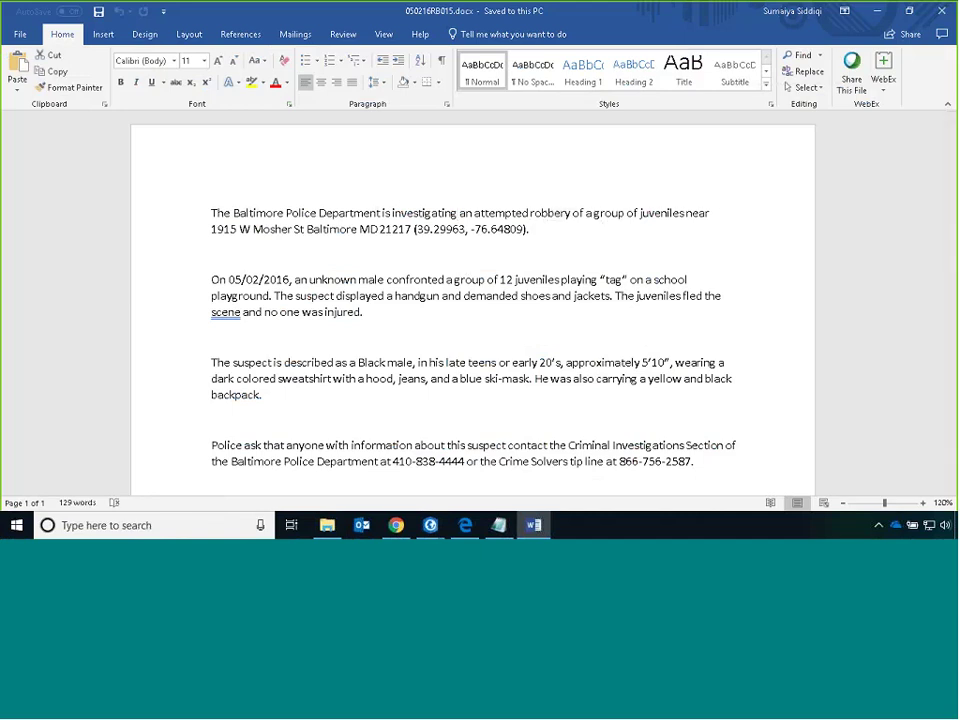
key(alt+F4)
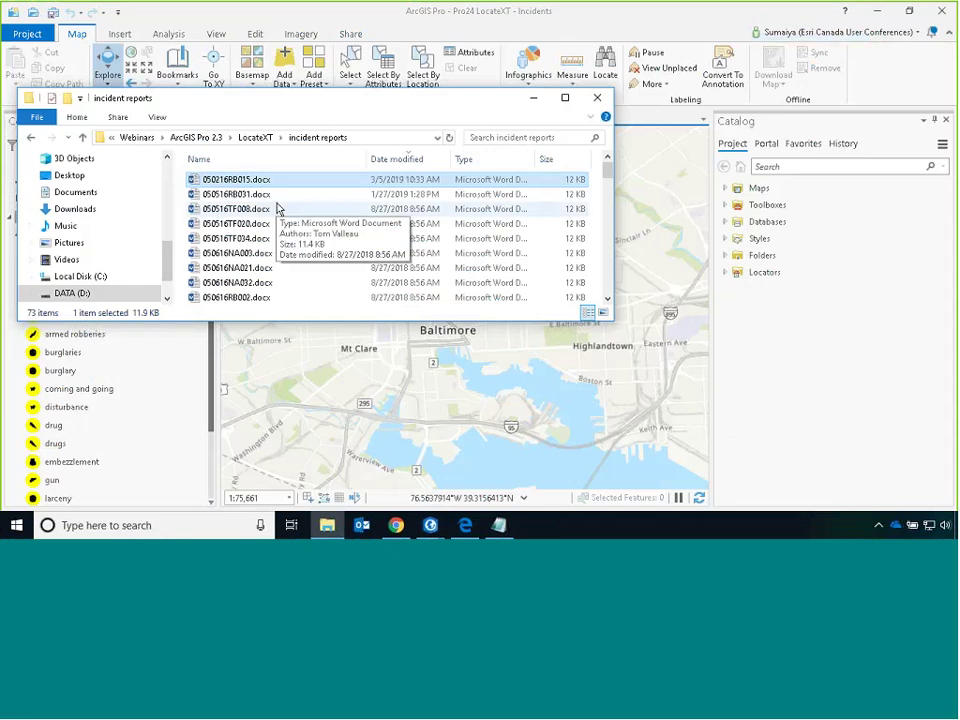
key(alt+Up)
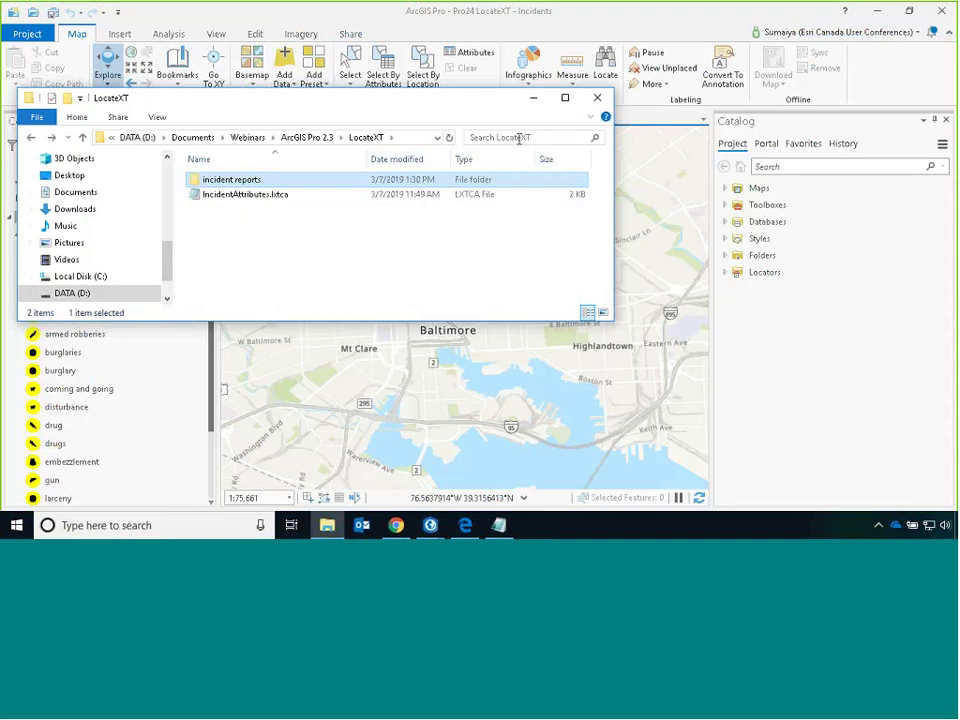
Start Extract Locations on the Incidents map and set its output to the existing incidents feature class
click(405, 82)
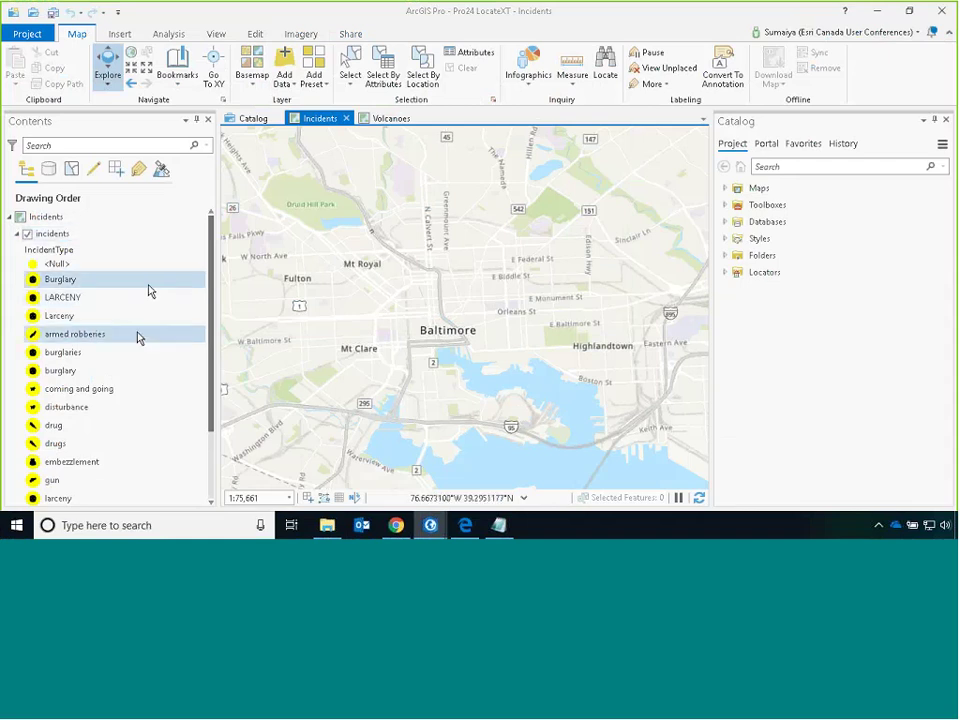
click(284, 80)
scroll(334, 266, down, 1)
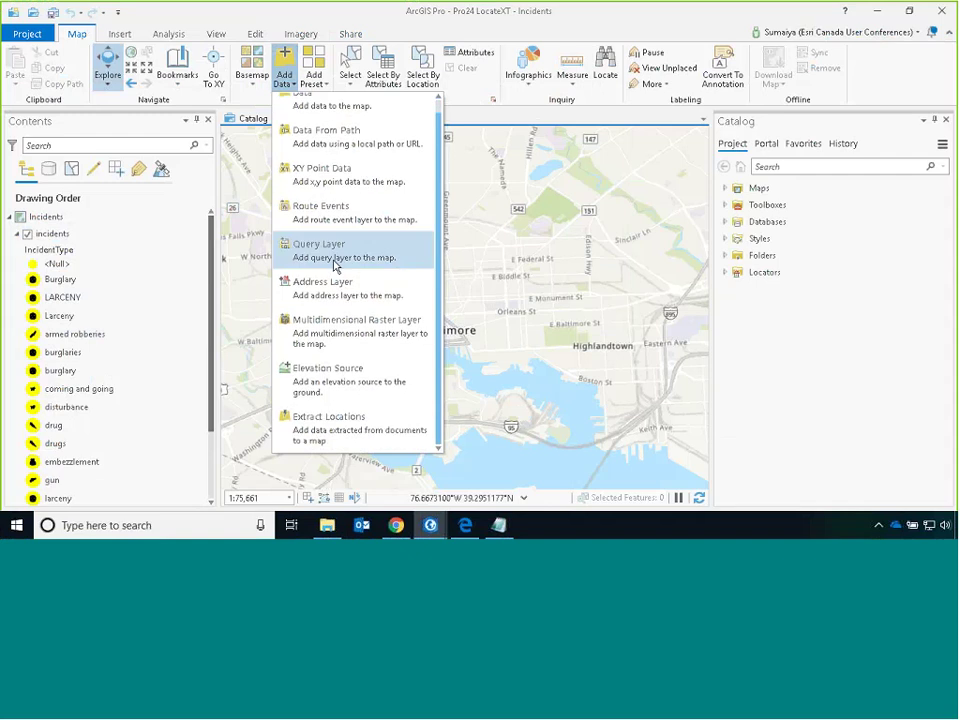
click(349, 422)
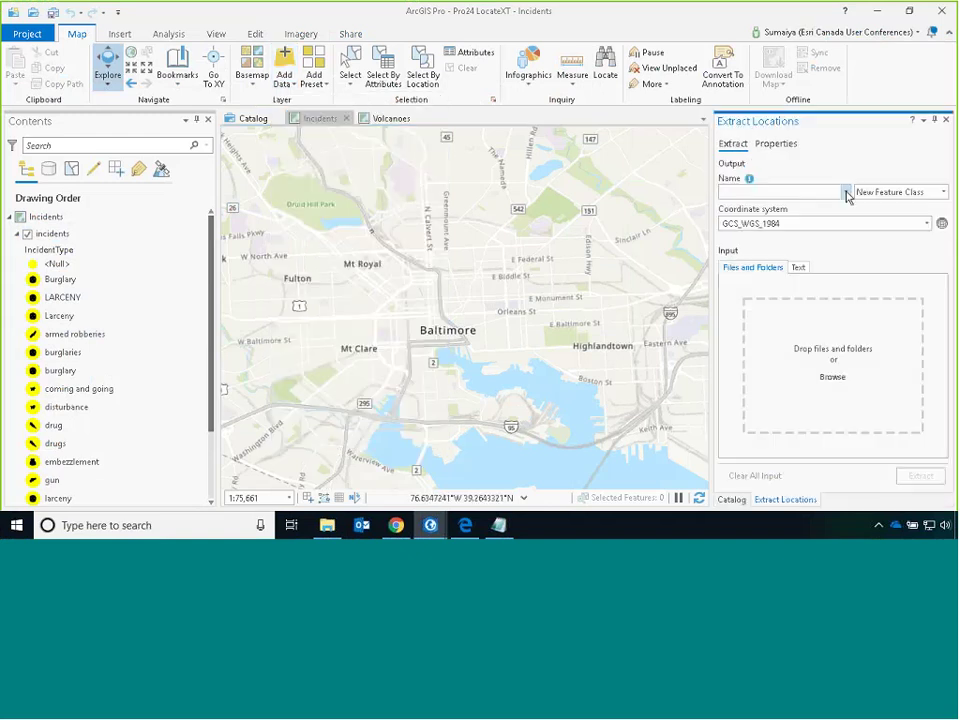
click(845, 191)
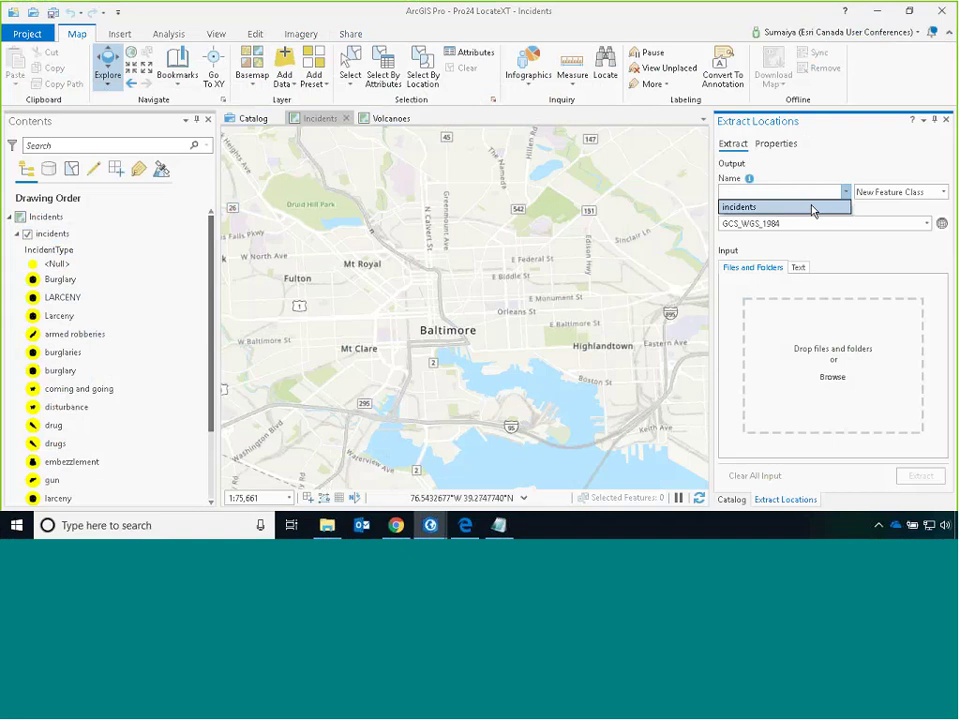
click(812, 208)
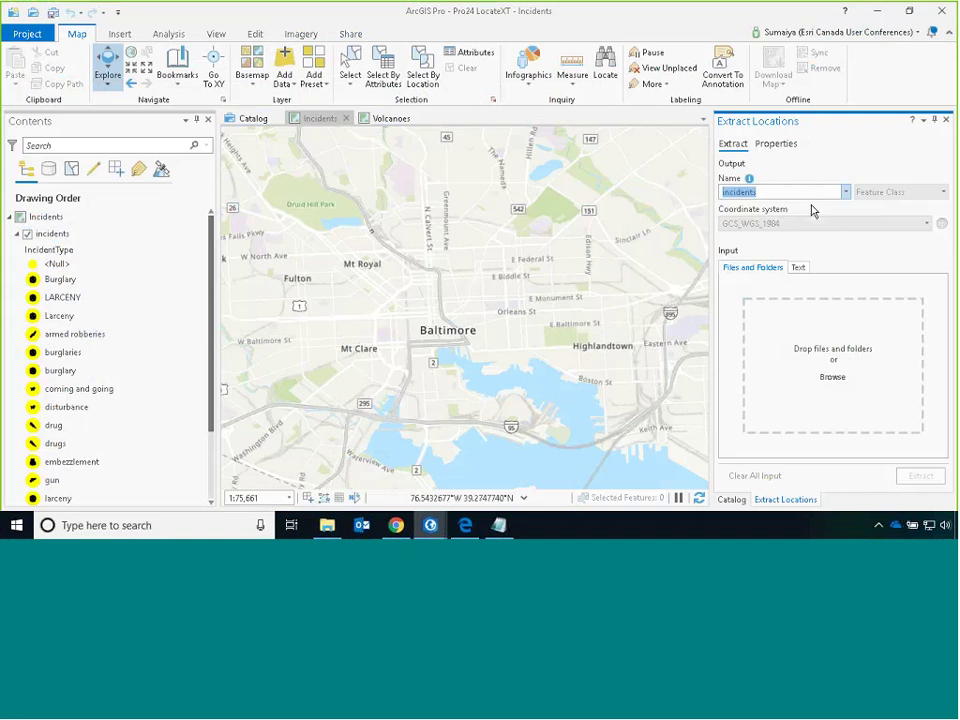
click(118, 234)
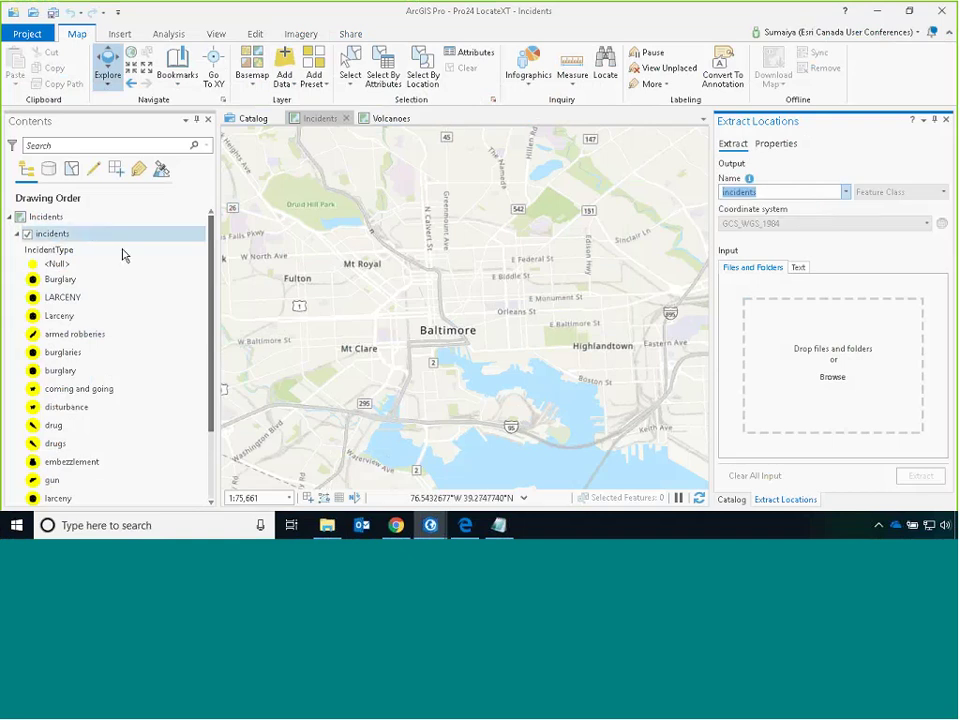
click(143, 345)
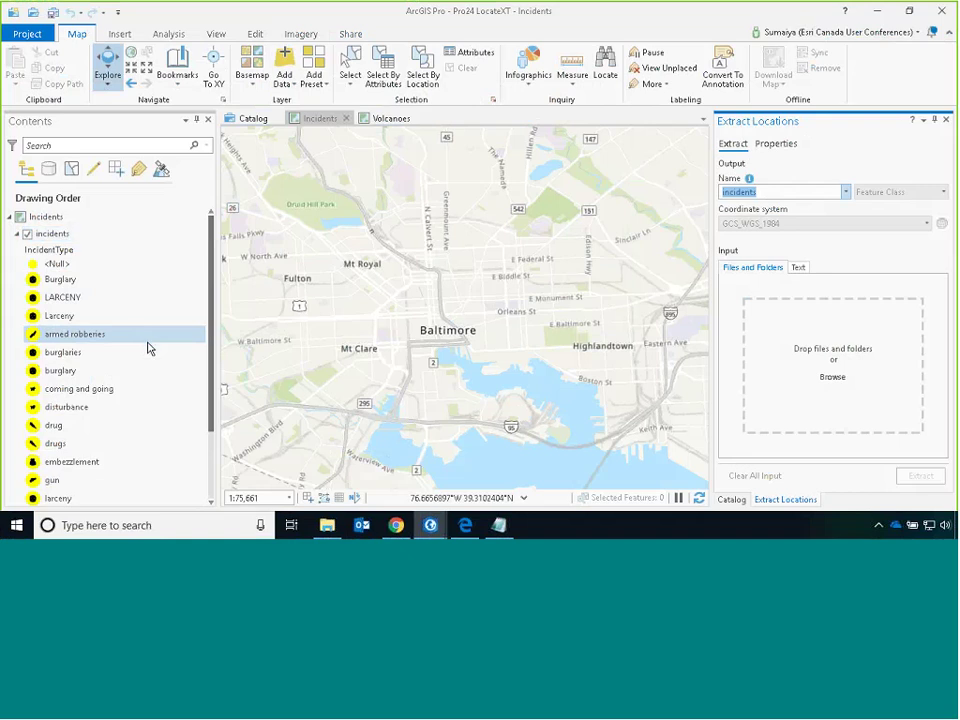
Add the incident reports folder from File Explorer as the input for Extract Locations
click(326, 525)
drag(288, 187, 821, 366)
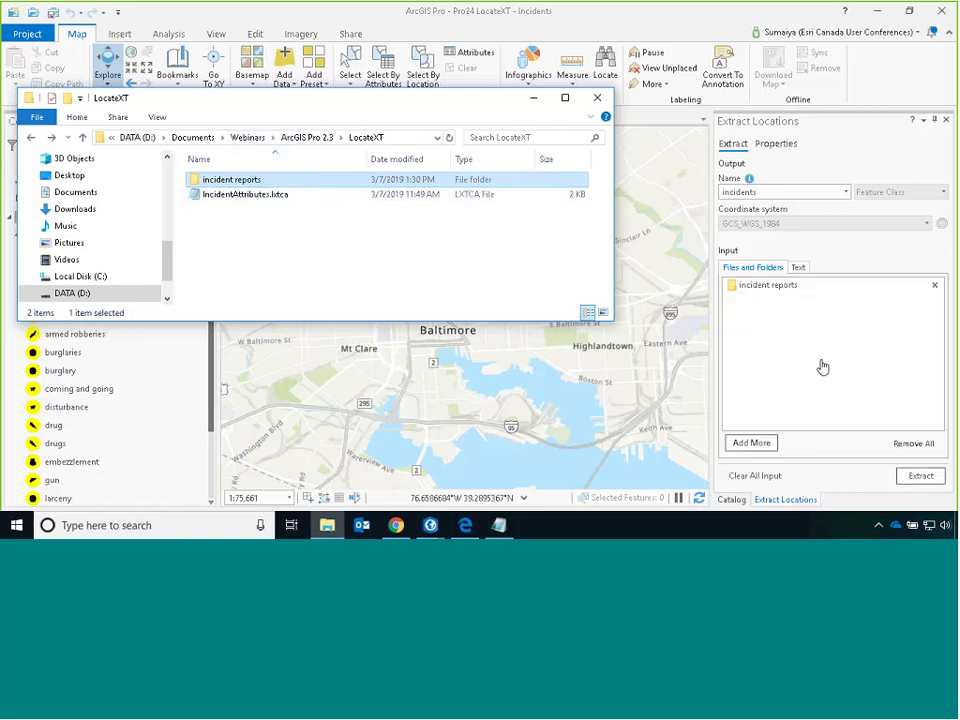
click(821, 366)
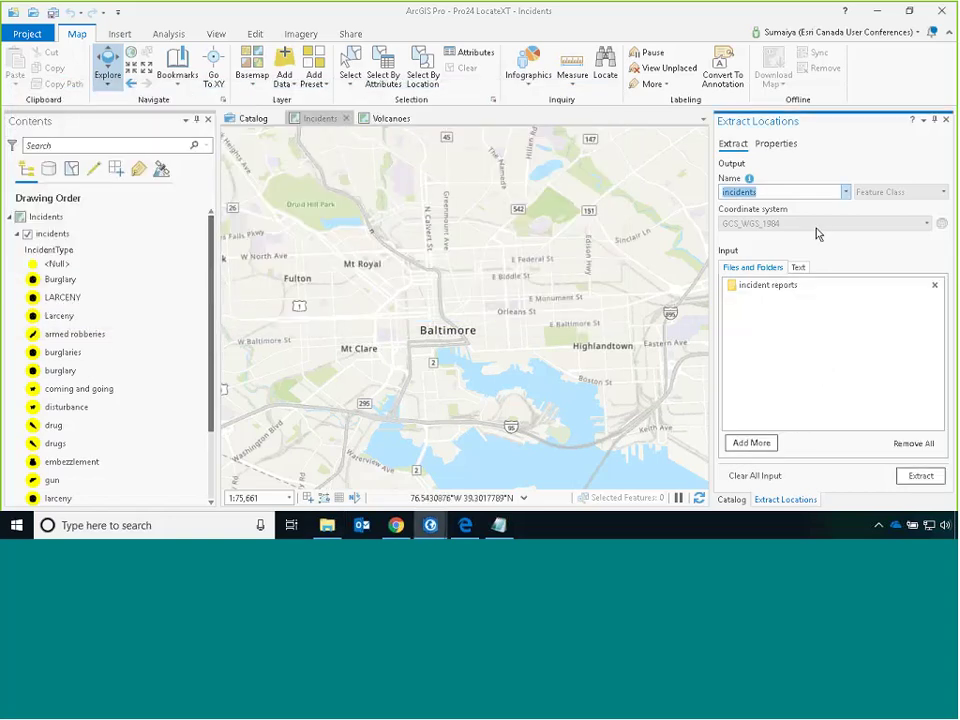
Examine the keyword definitions in the IncidentAttributes custom attribute file used by Extract Locations, then put the file's window away
click(774, 144)
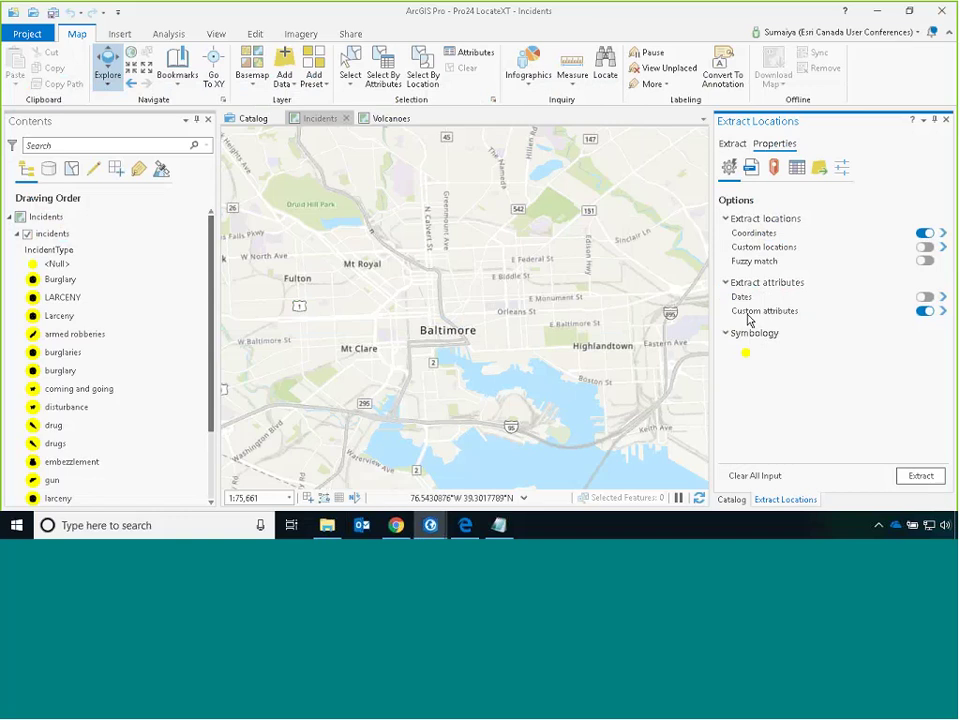
click(943, 312)
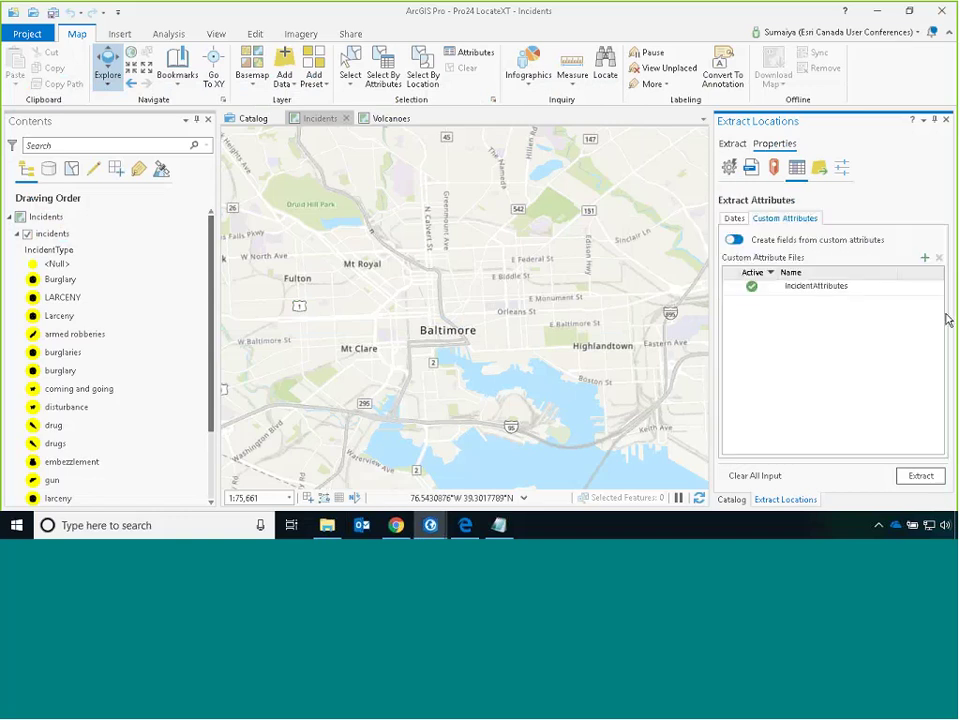
click(804, 290)
double_click(757, 298)
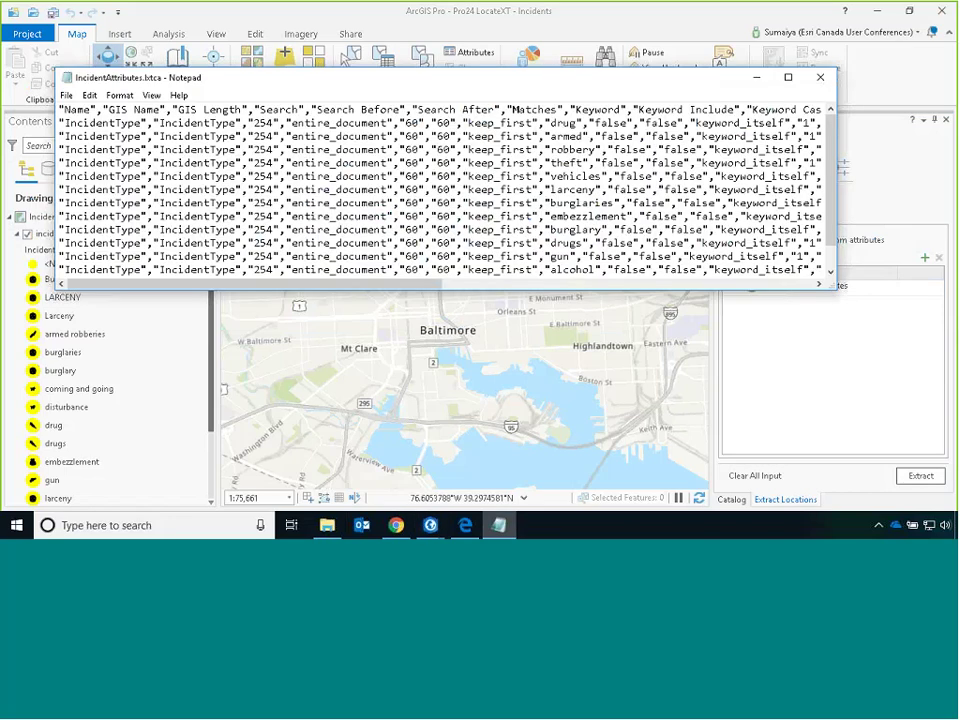
click(398, 189)
drag(364, 284, 399, 294)
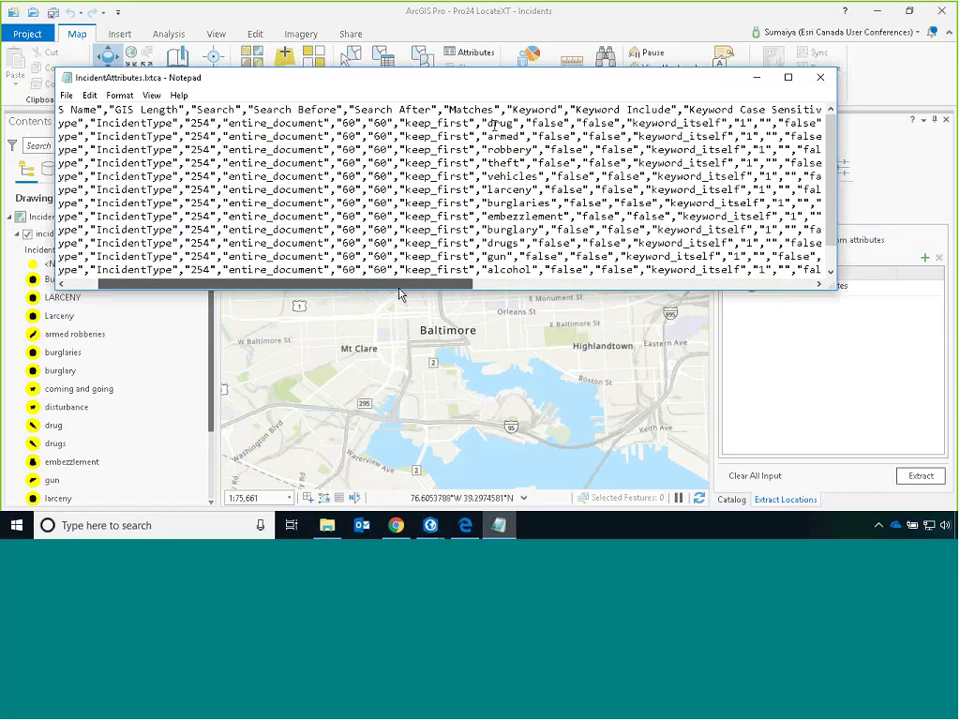
click(506, 189)
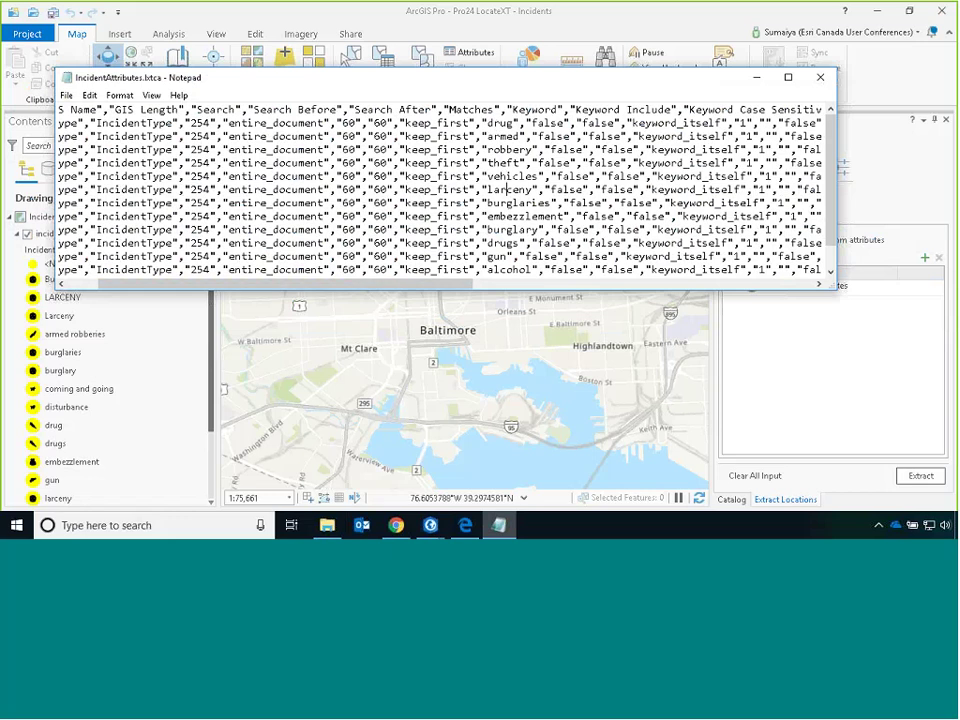
click(757, 77)
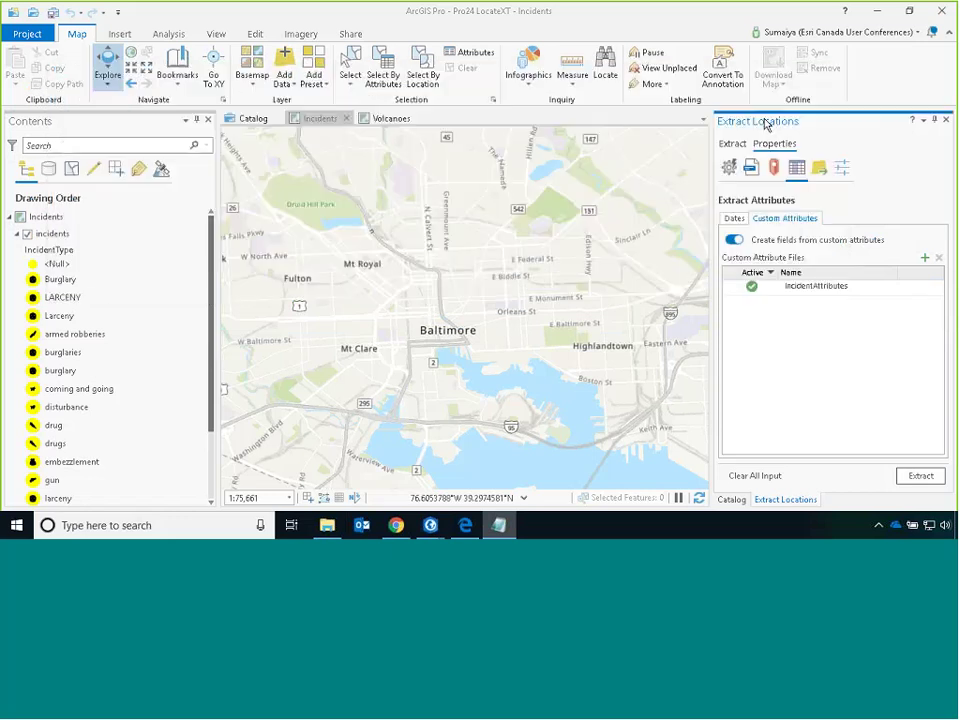
Run the location extraction into the incidents feature class, accepting the proposed field matching
click(918, 477)
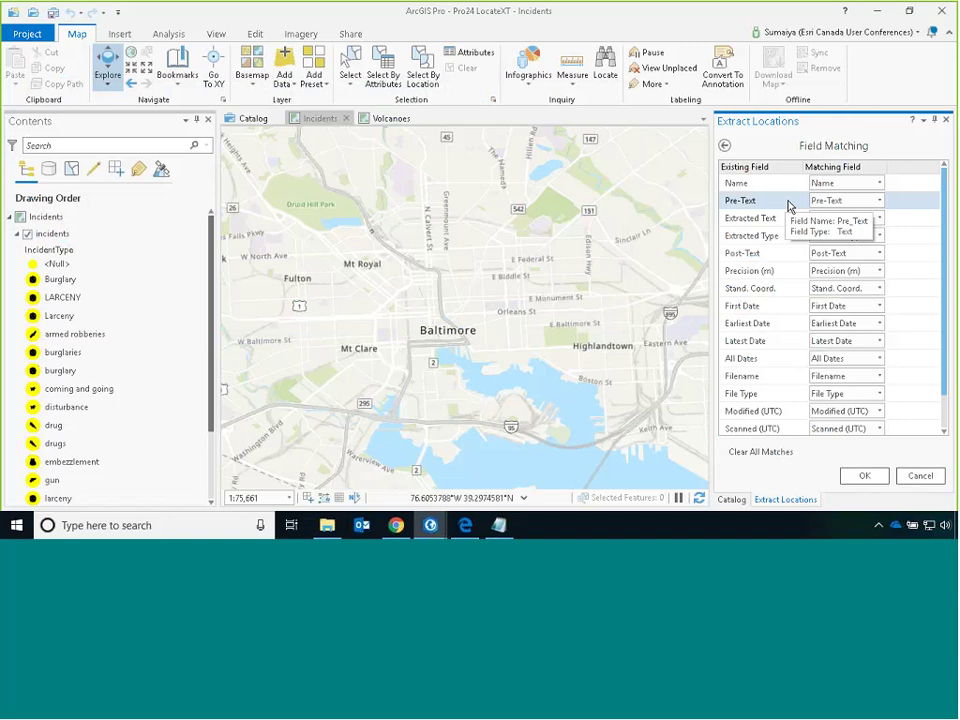
scroll(793, 216, down, 1)
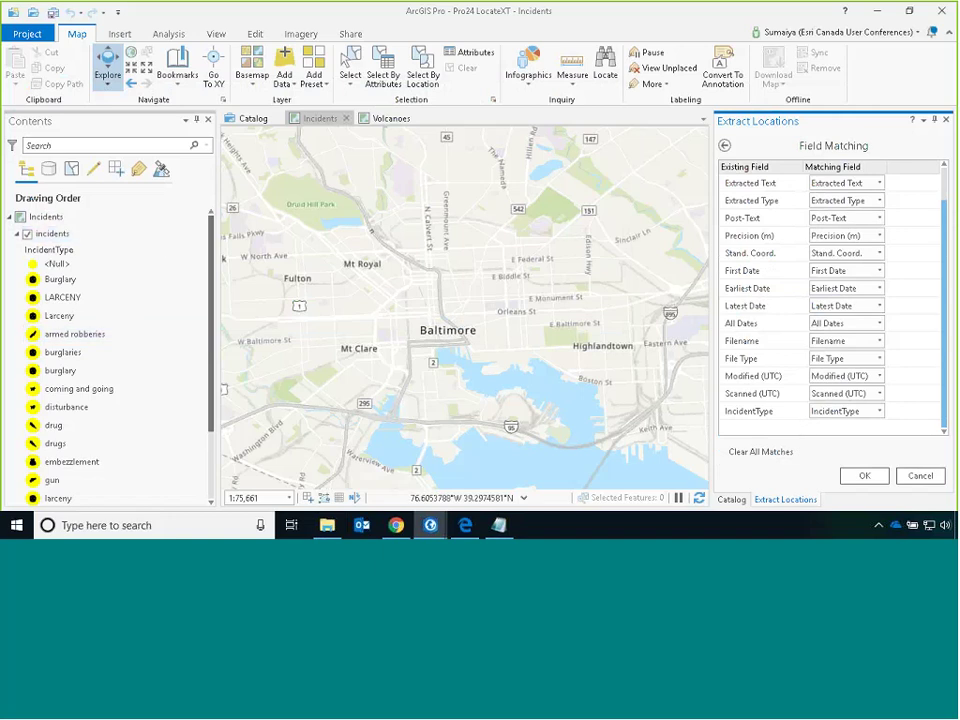
click(864, 475)
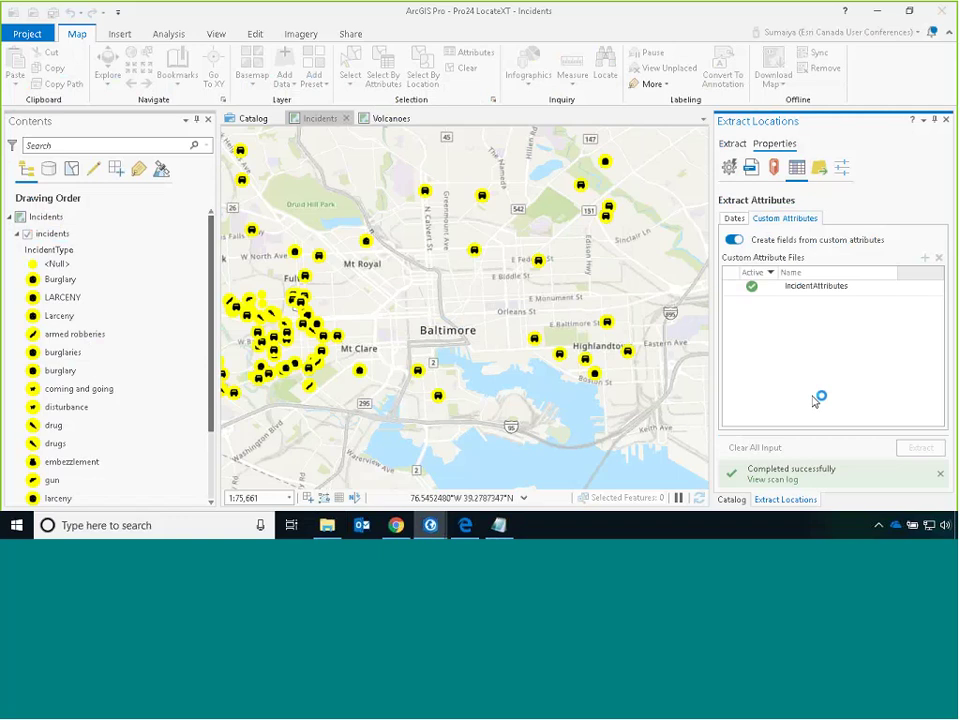
Open the pop-up of the incident point southwest of Mt Clare and examine its incident type, extracted coordinates and surrounding text
drag(360, 360, 478, 370)
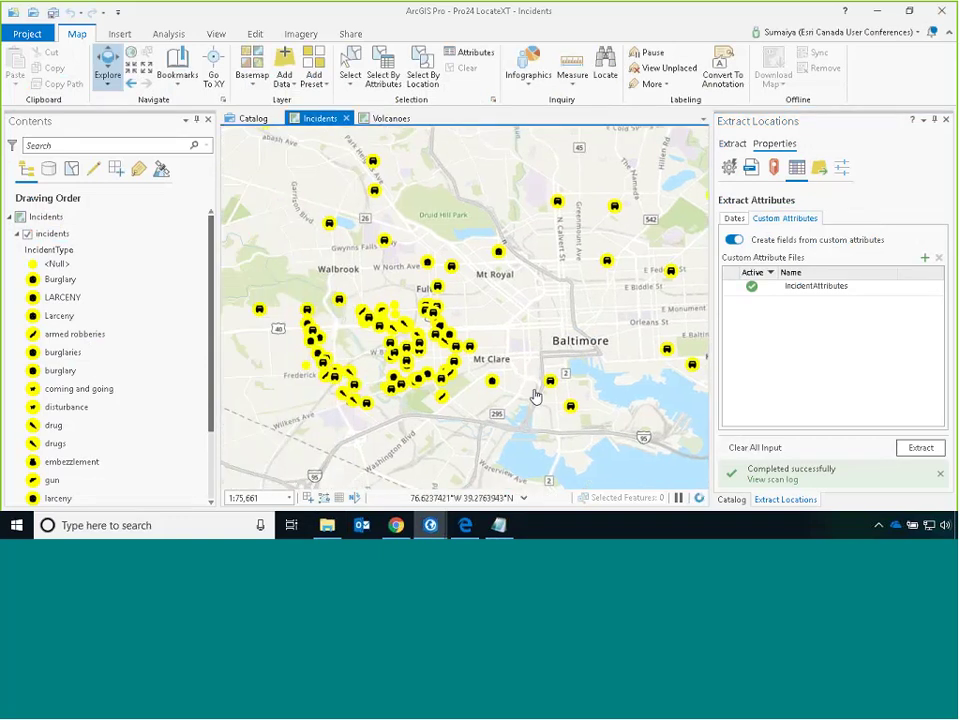
click(445, 401)
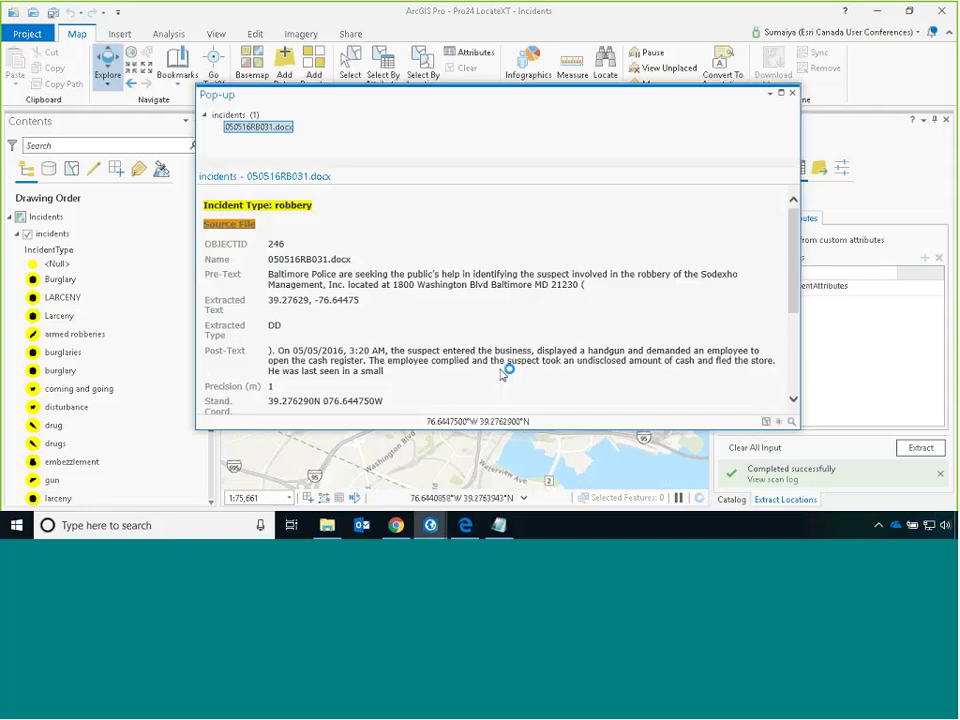
drag(270, 300, 405, 303)
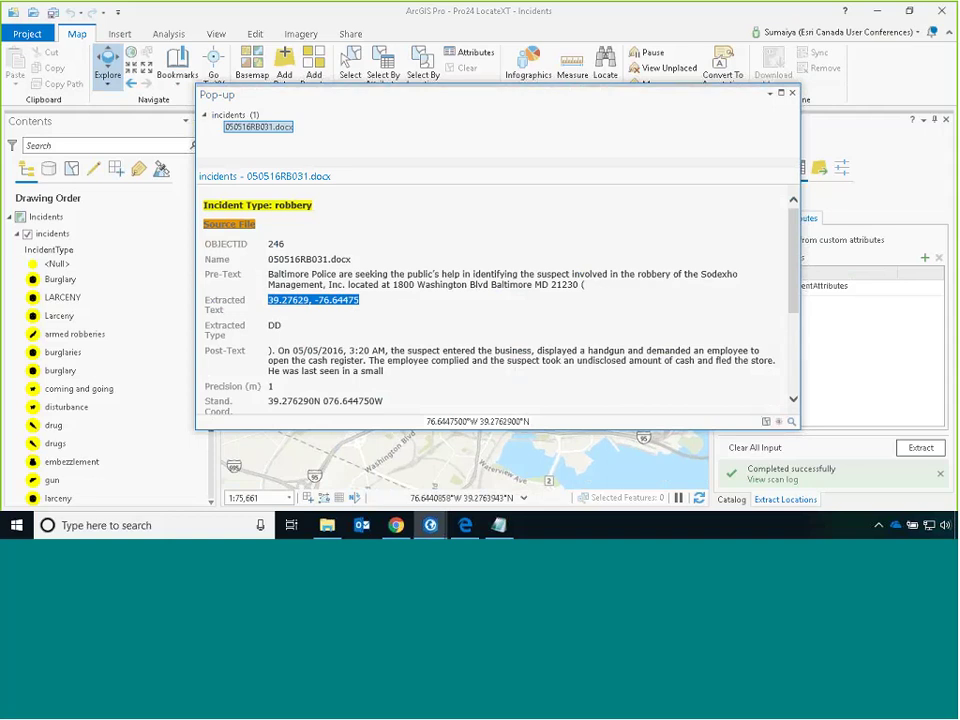
drag(313, 205, 274, 205)
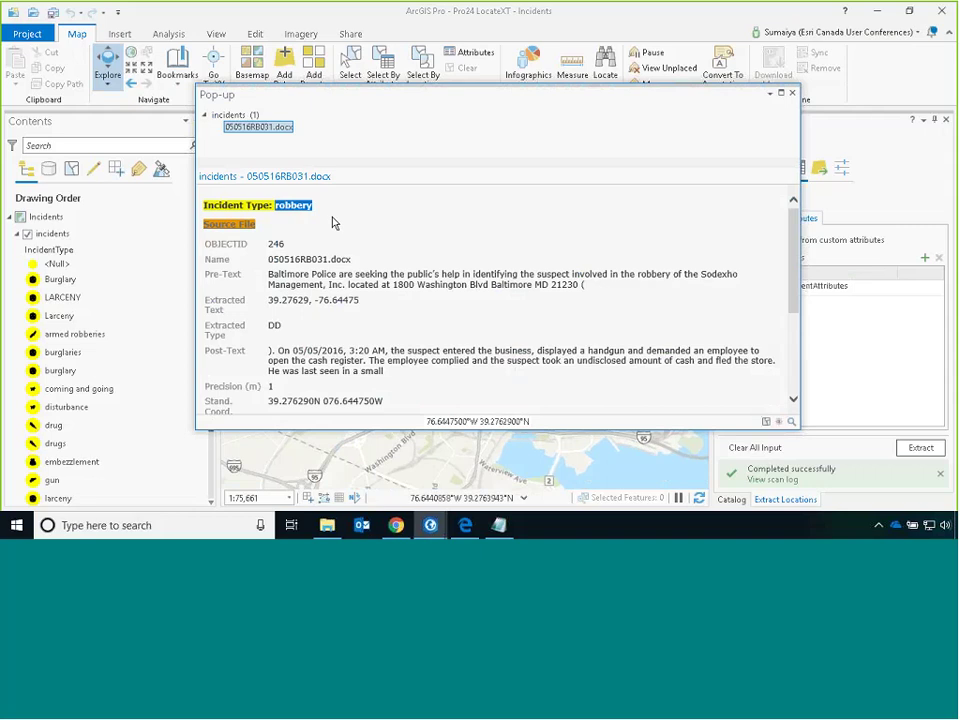
drag(358, 300, 305, 322)
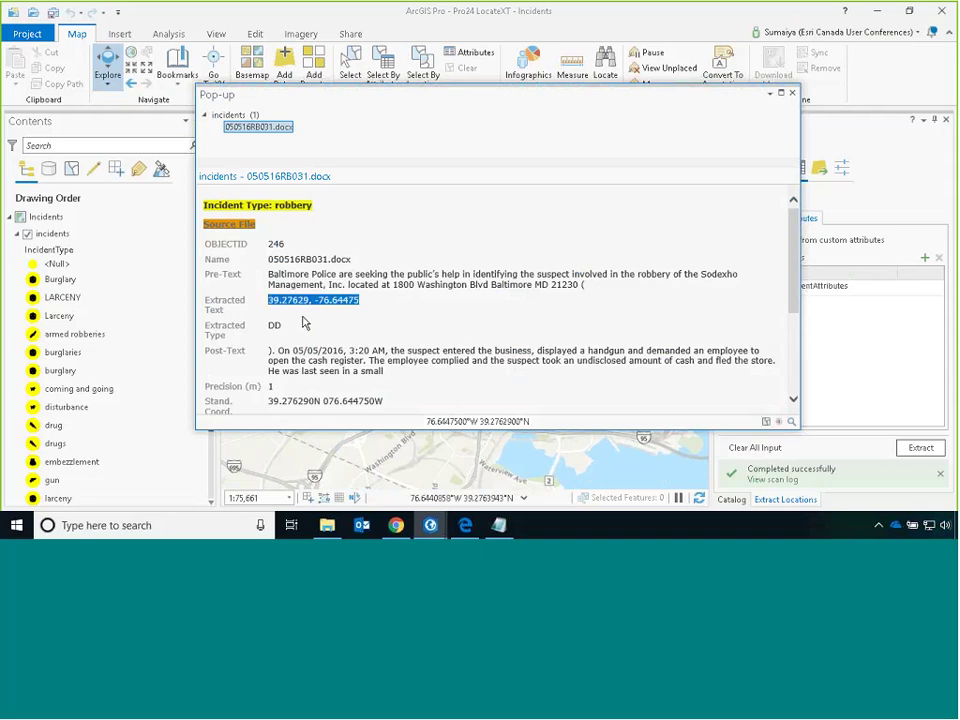
click(252, 277)
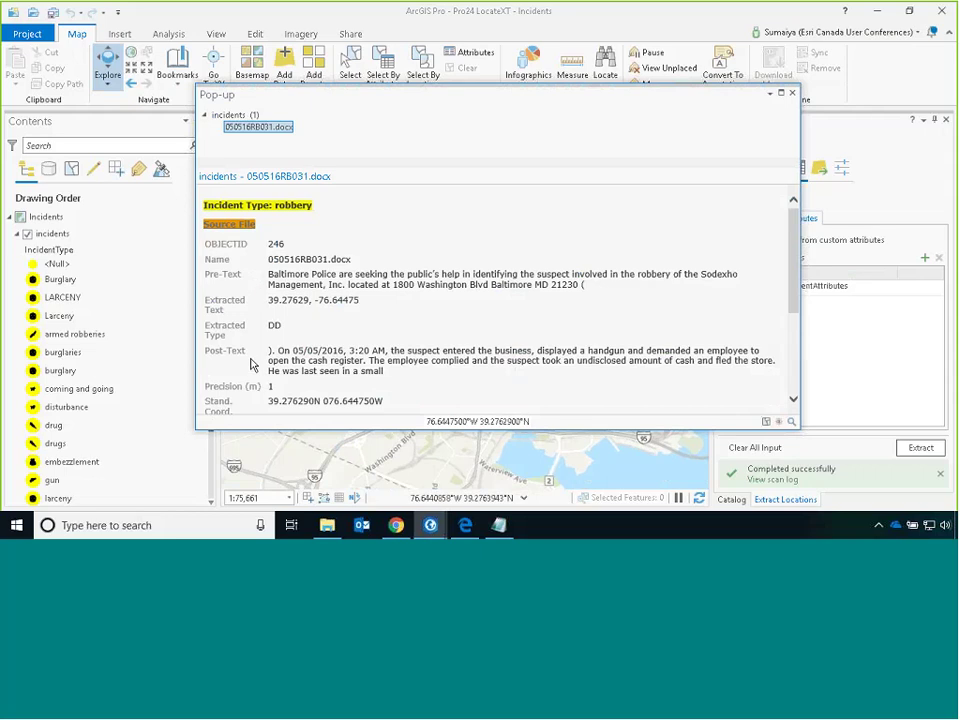
Open the incident's linked source document to check the highlighted text, then close the document, the pop-up and Extract Locations
click(241, 225)
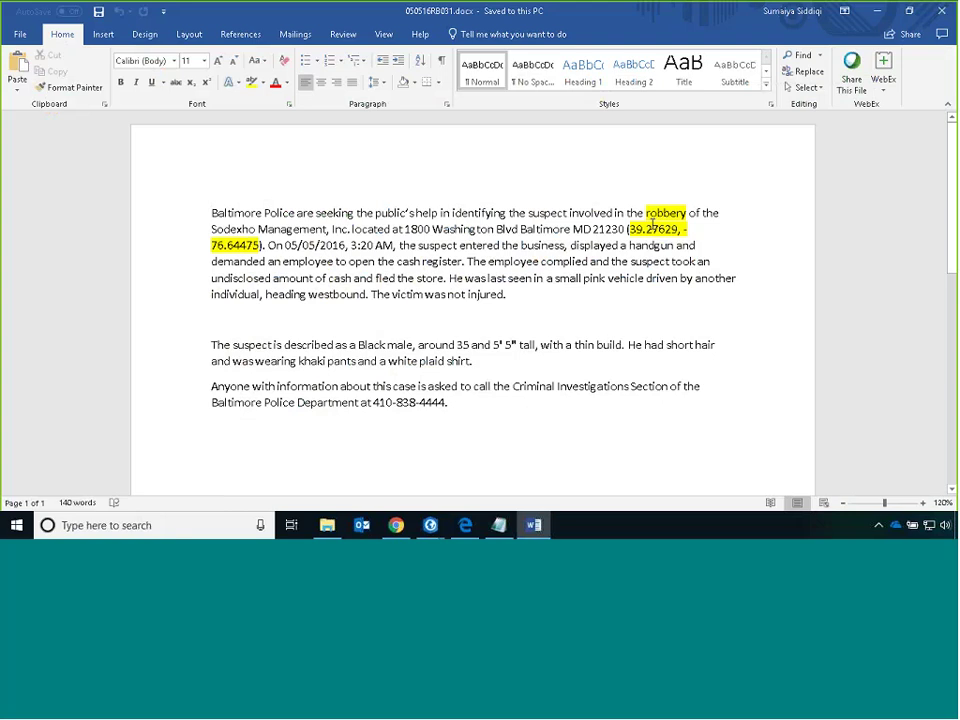
click(943, 11)
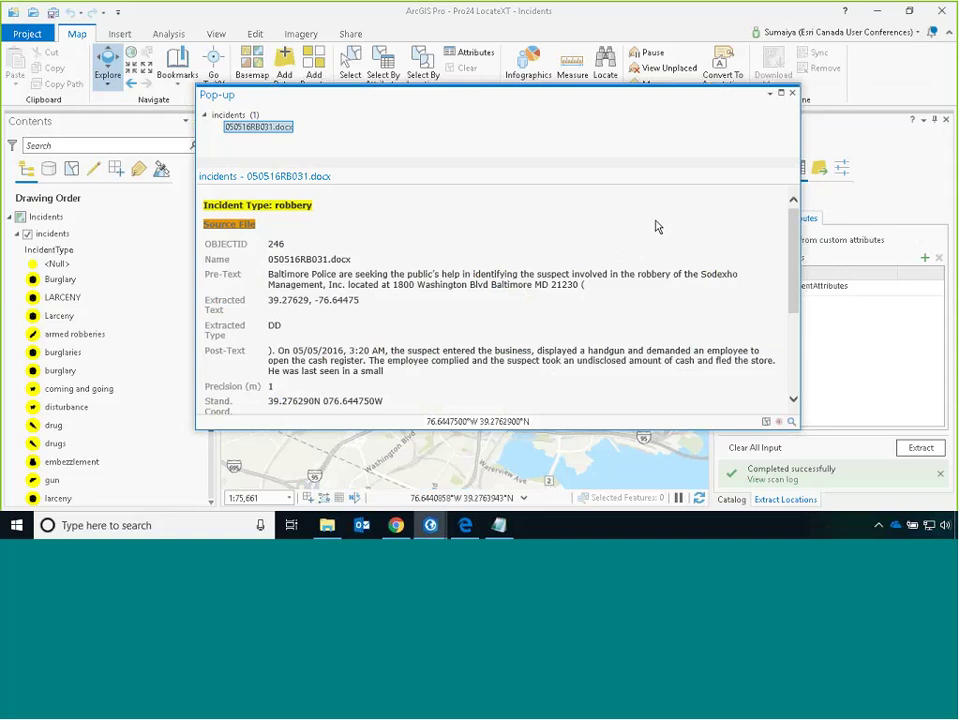
click(792, 94)
click(928, 121)
Activate the Volcanoes map, switch to Chrome and examine the dates and volcano coordinates in the Smithsonian / USGS weekly activity report
click(393, 120)
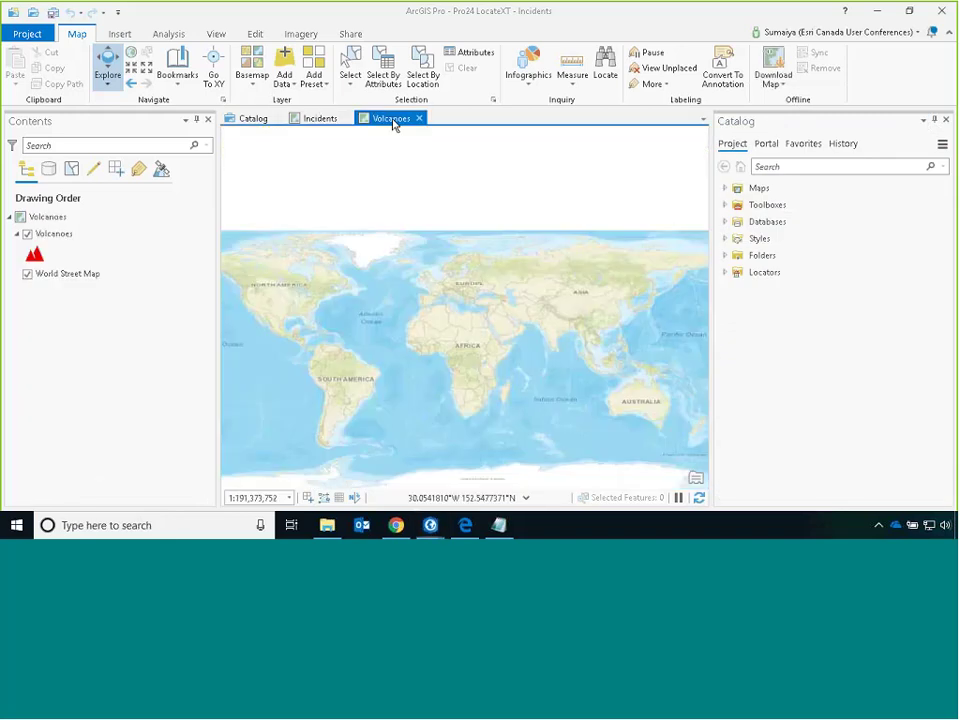
key(alt+Tab)
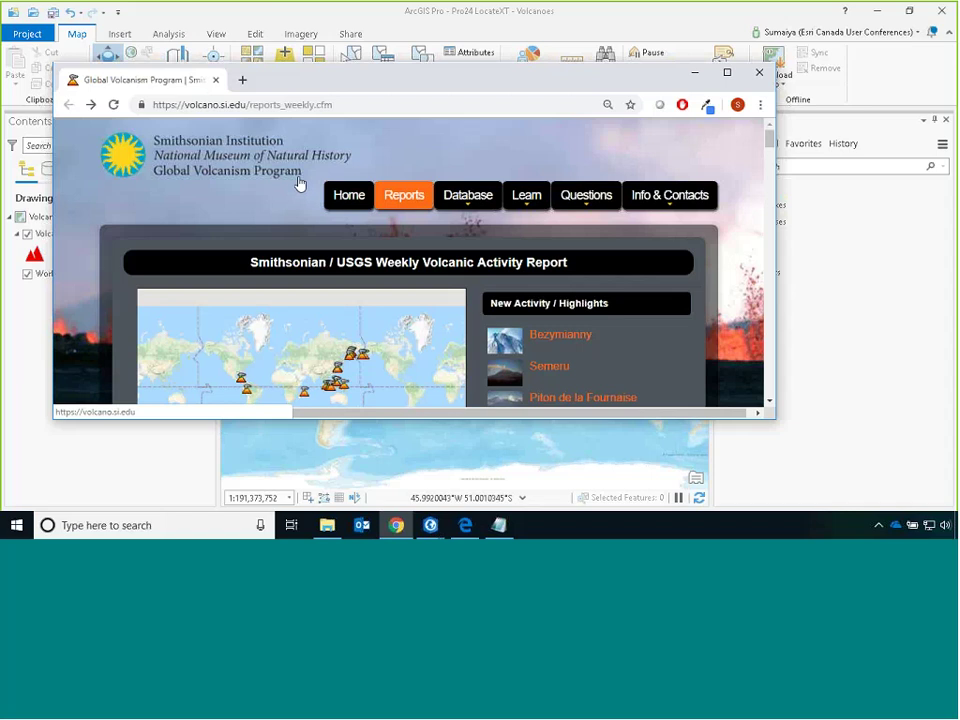
scroll(317, 207, down, 5)
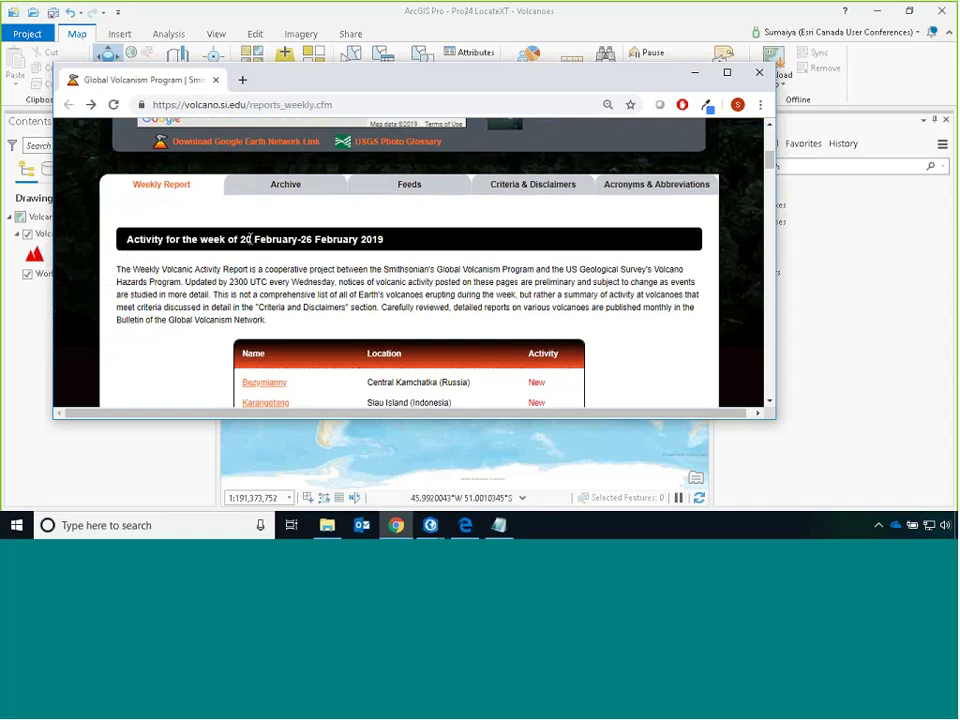
drag(251, 239, 296, 235)
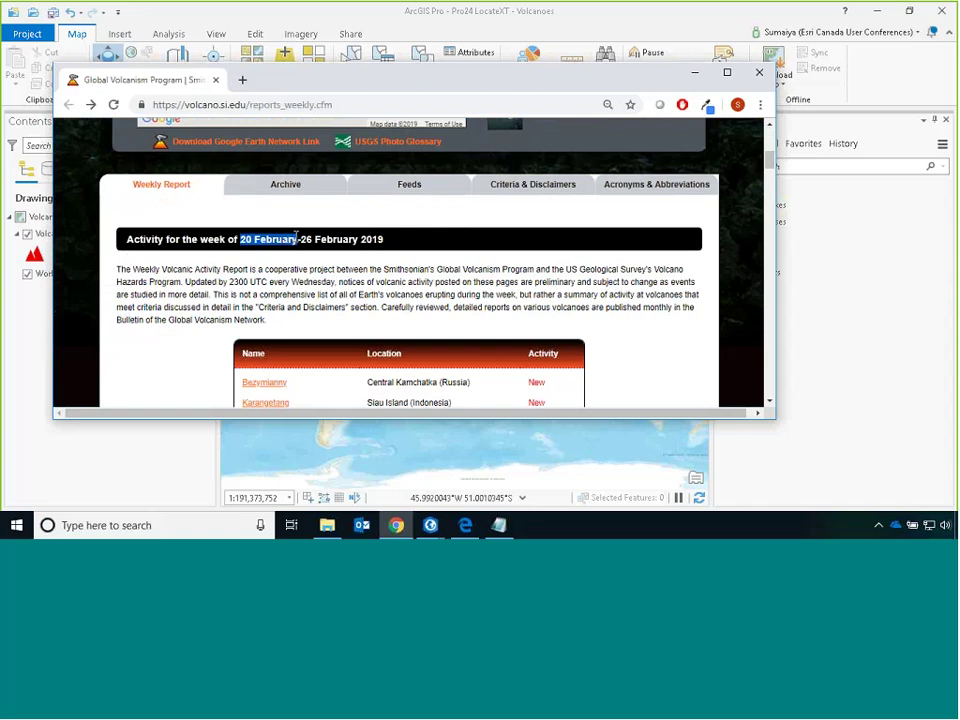
scroll(355, 270, down, 5)
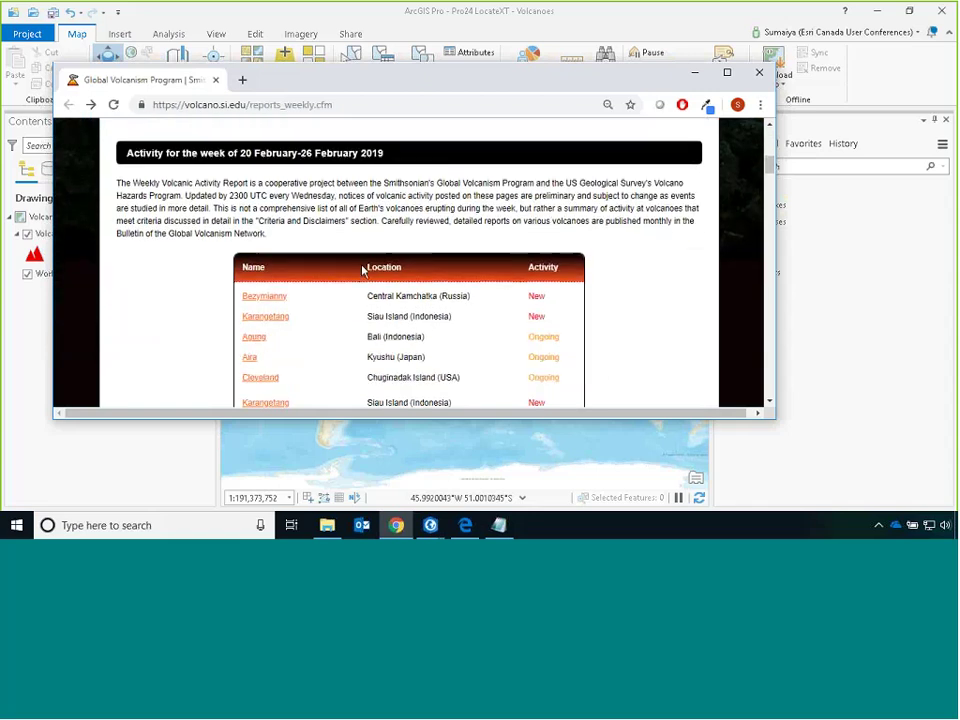
scroll(362, 270, down, 10)
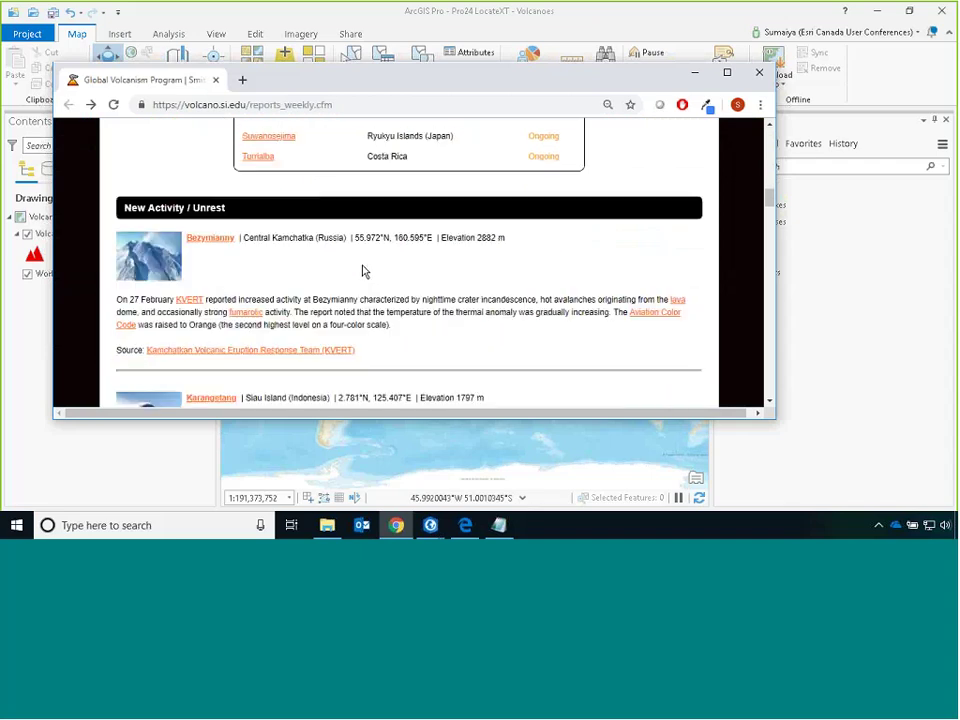
drag(356, 167, 425, 168)
click(435, 185)
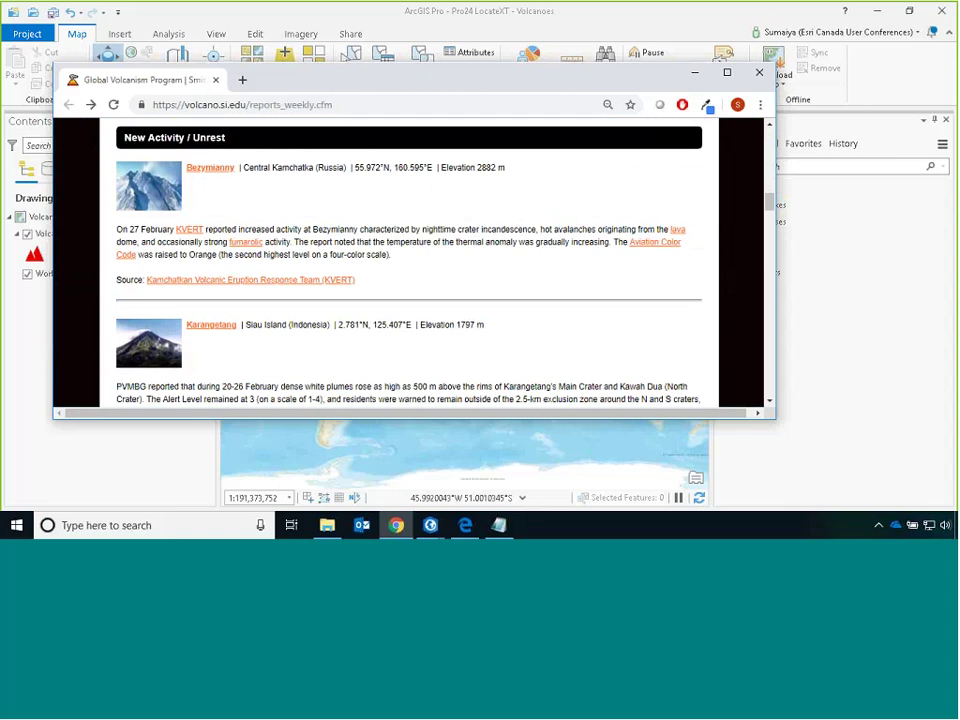
Switch back to ArcGIS Pro and start Extract Locations on the Volcanoes map with text as the input type
click(180, 431)
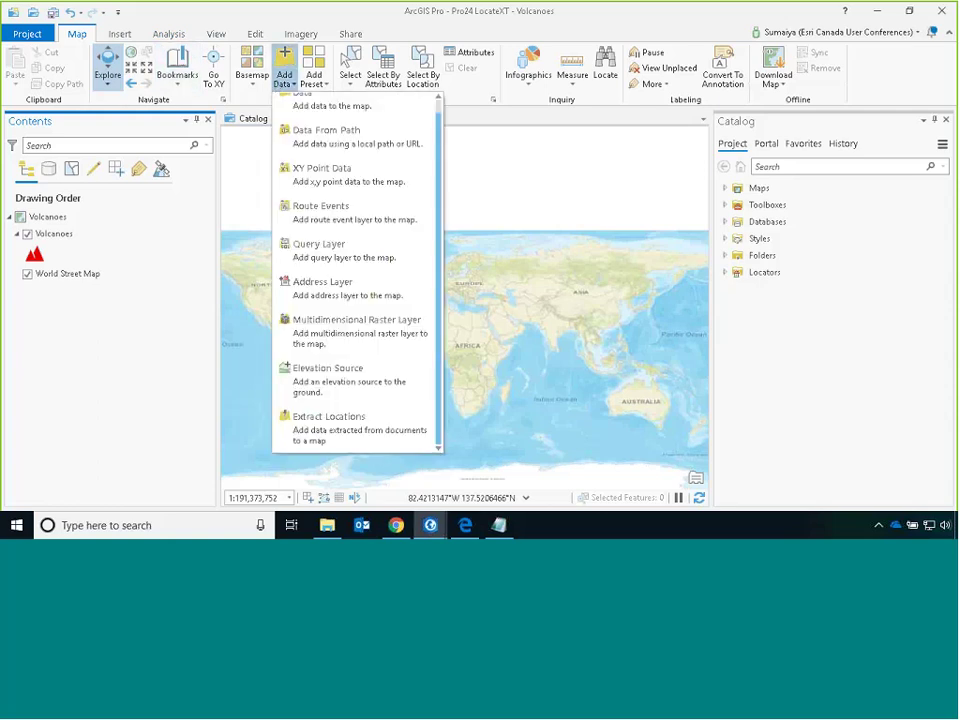
click(298, 432)
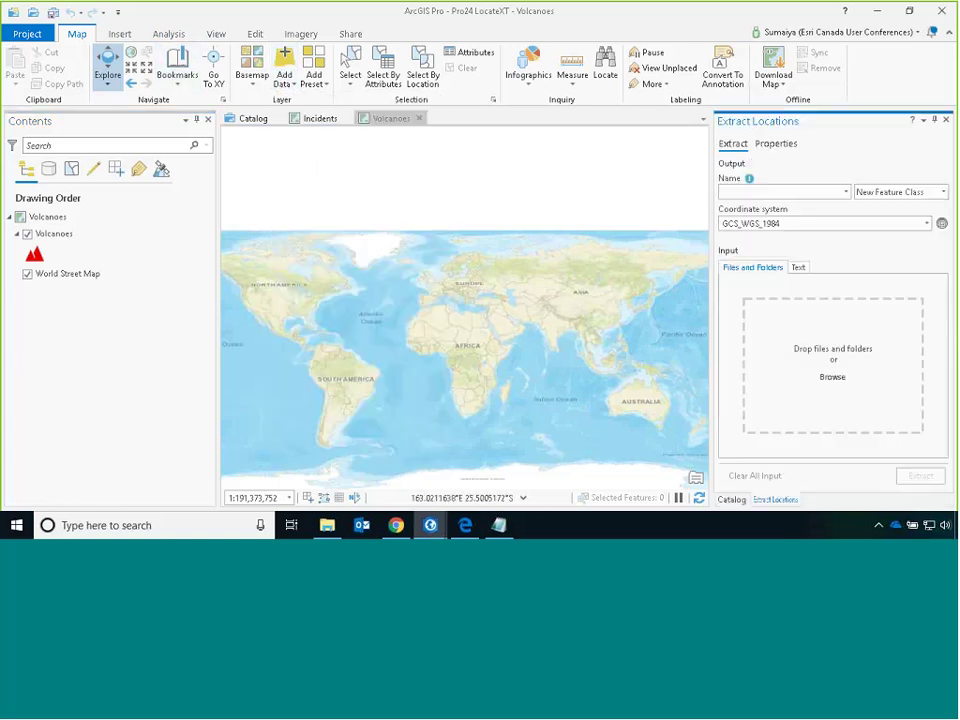
click(798, 268)
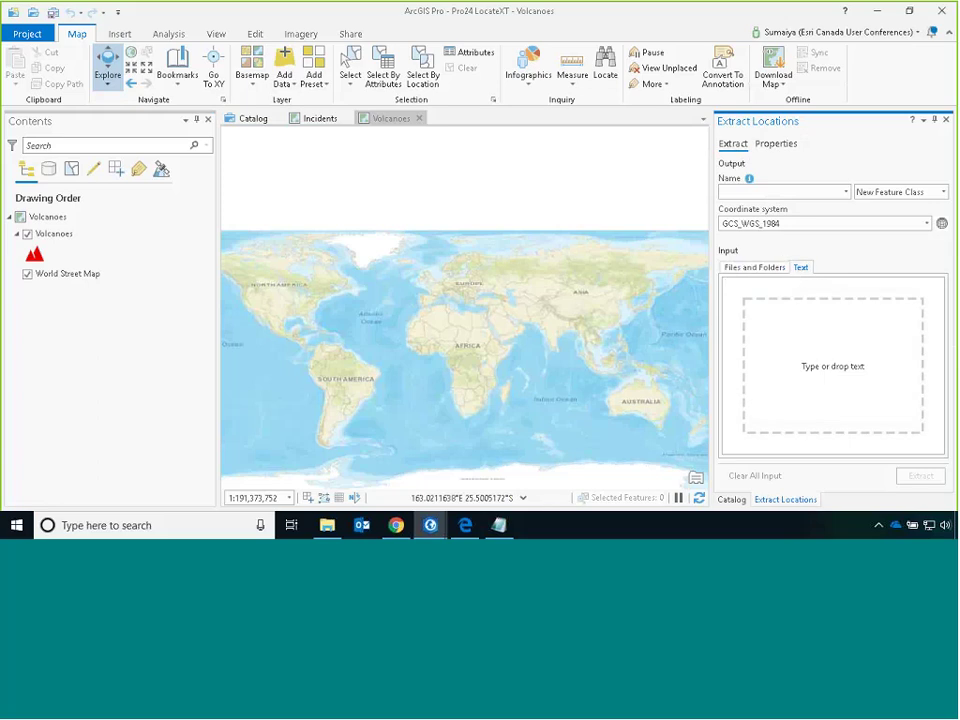
Add the entire text of the weekly volcanic activity web page in Chrome as the Extract Locations input, then minimize the browser
key(alt+Tab)
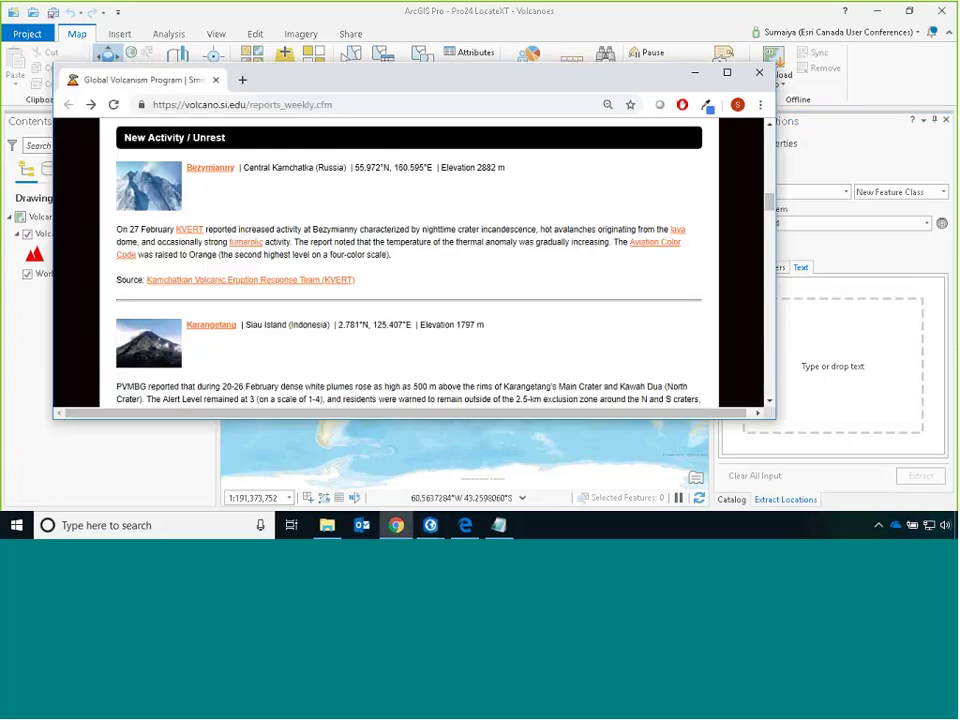
key(ctrl+a)
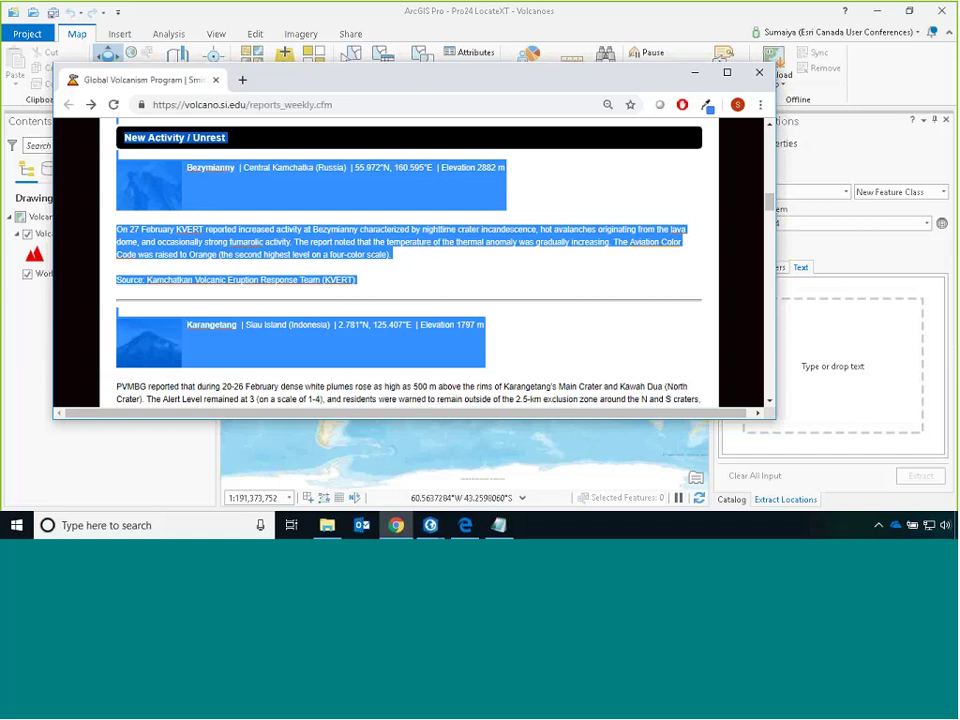
drag(431, 97, 276, 96)
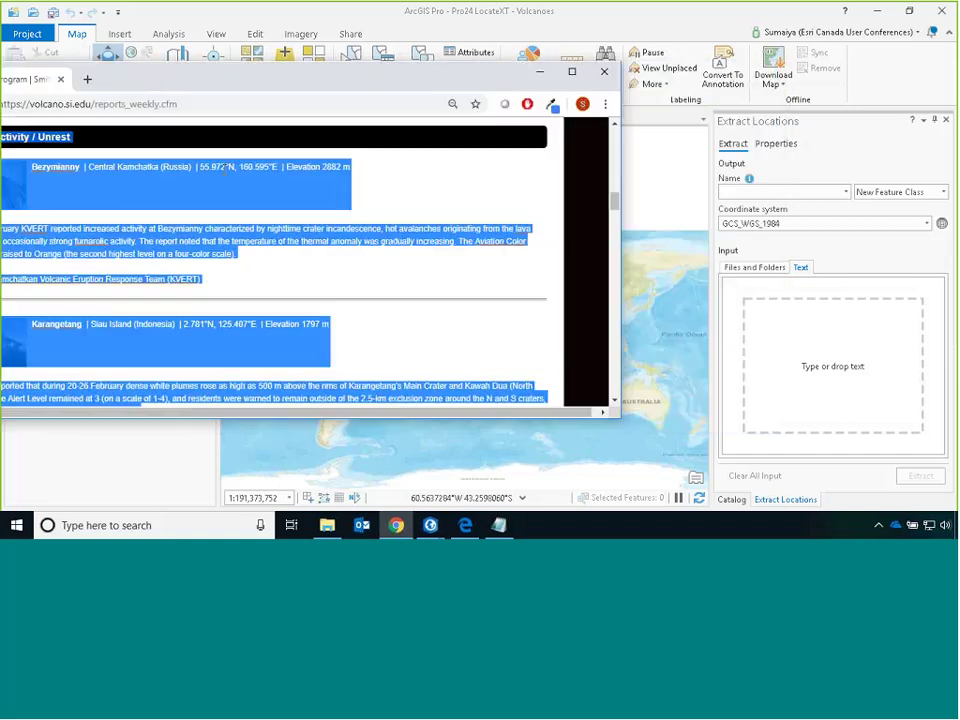
drag(226, 167, 832, 372)
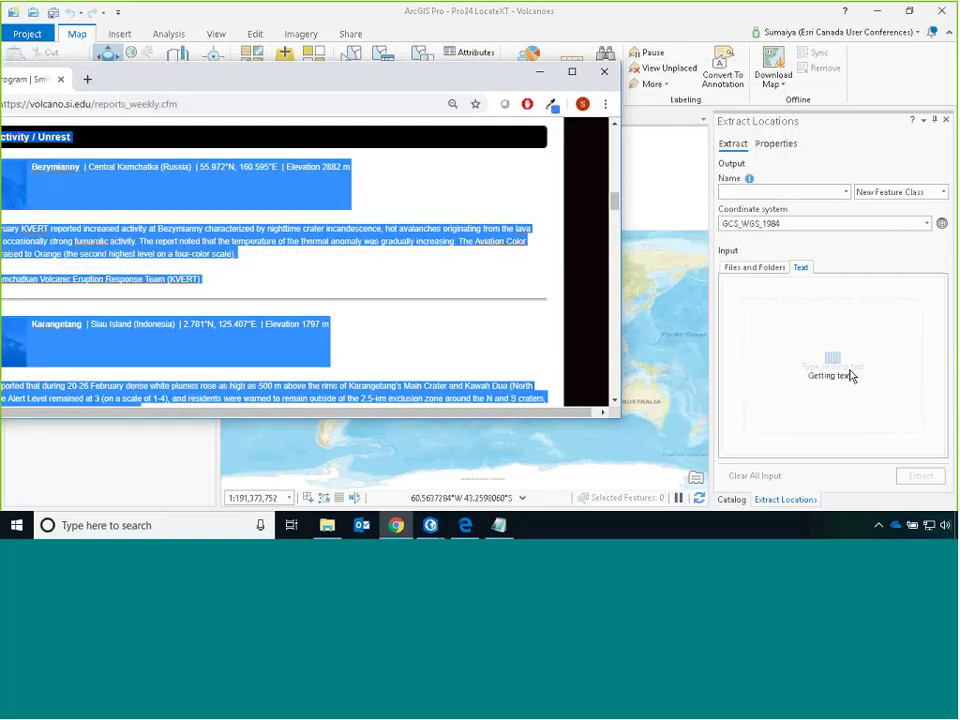
click(540, 73)
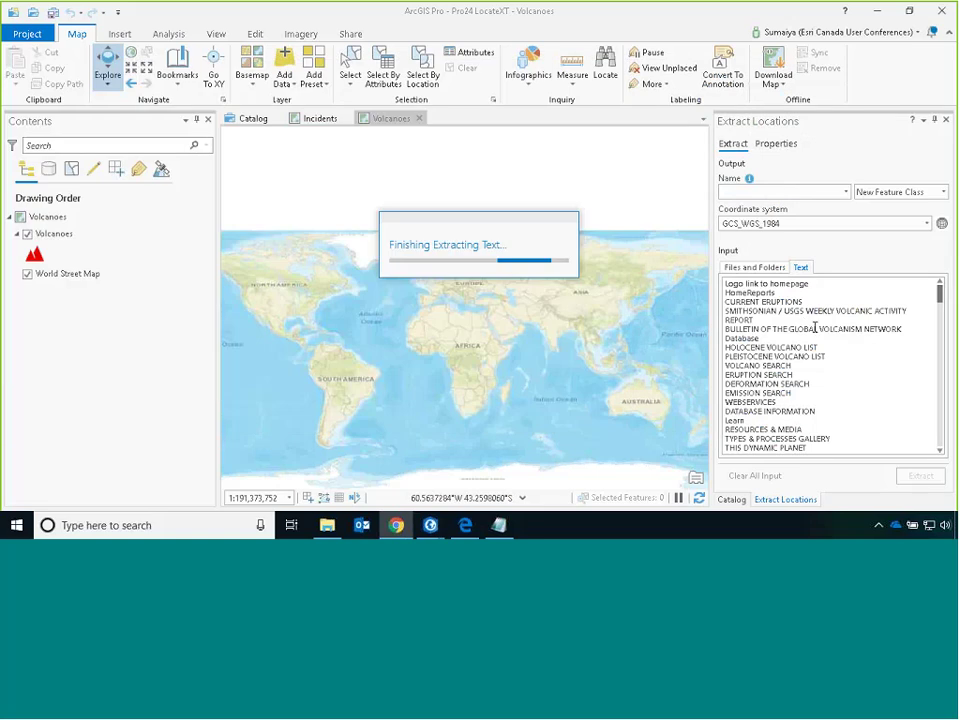
Set the output to the existing Volcanoes feature class and run the extraction with the proposed field matching
click(843, 192)
click(846, 192)
click(783, 211)
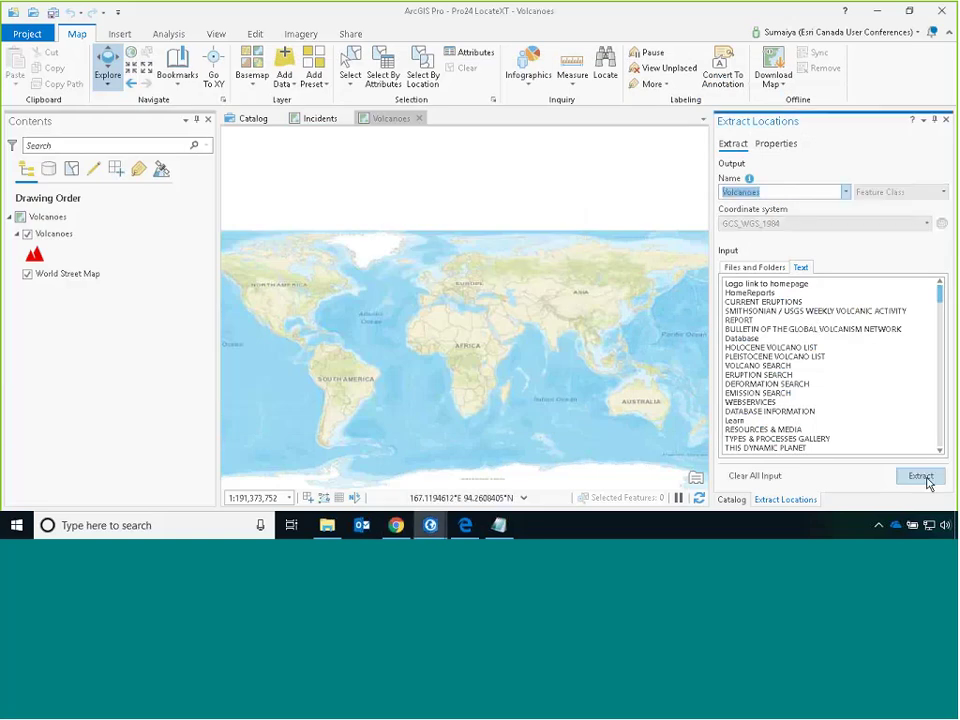
click(921, 477)
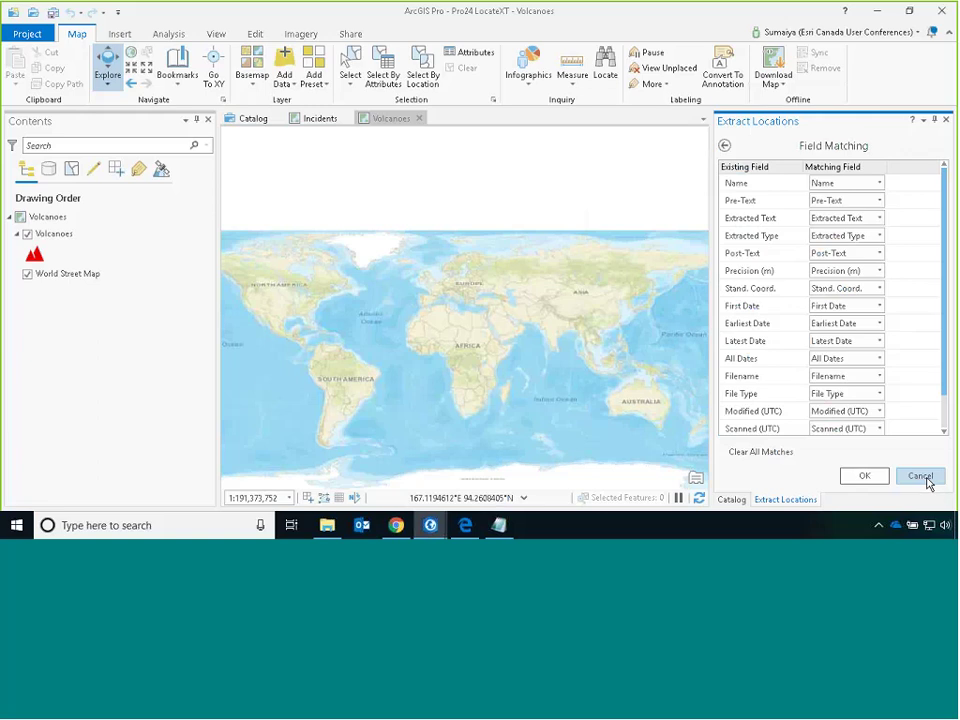
click(864, 478)
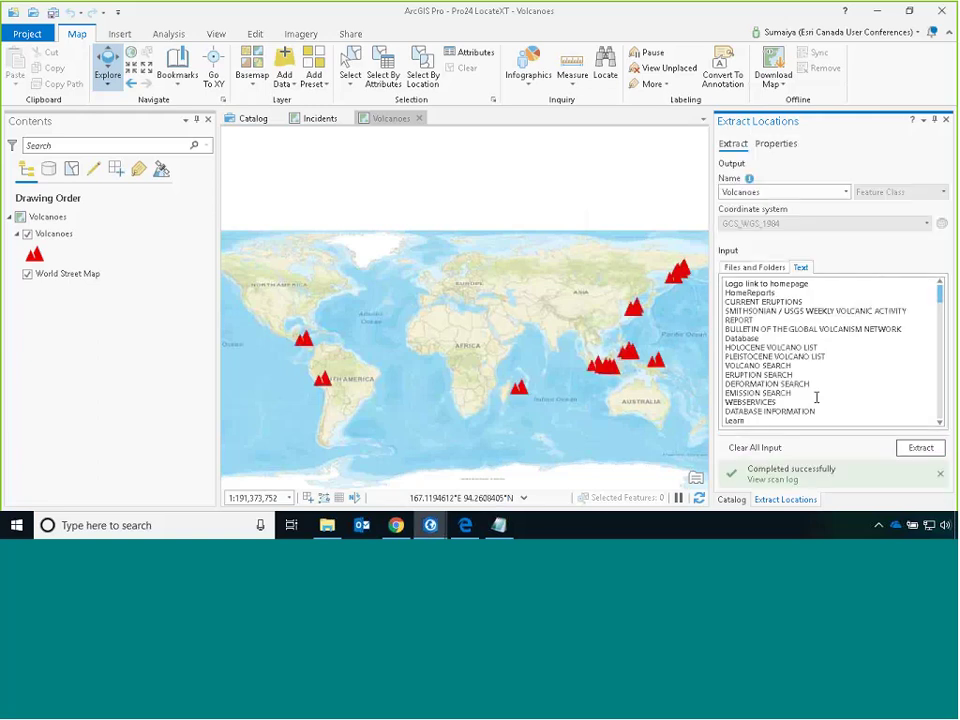
drag(619, 394, 598, 401)
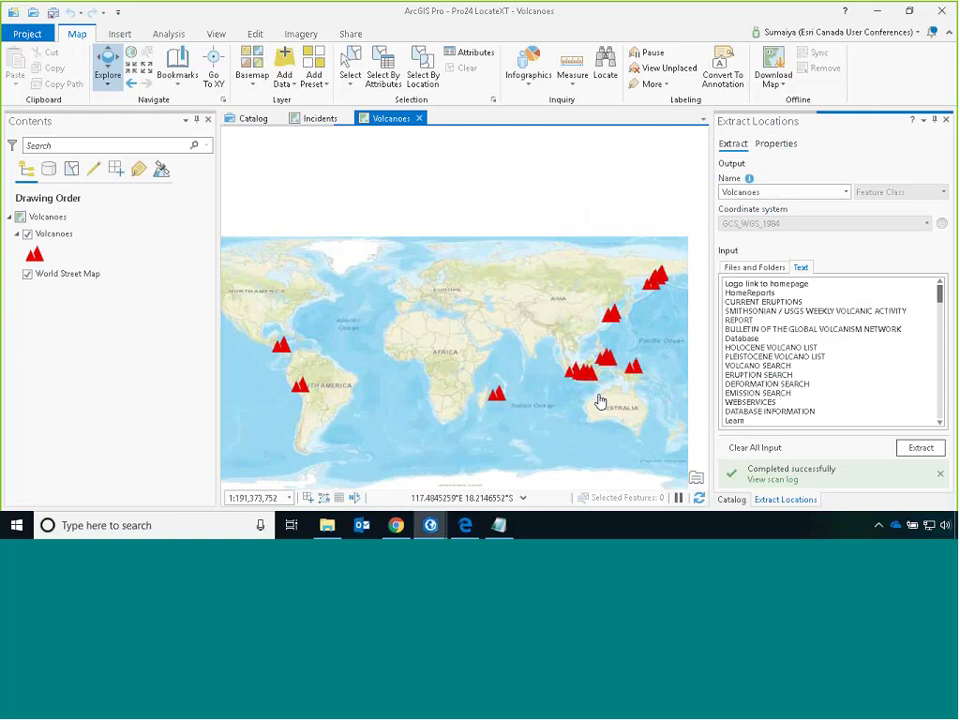
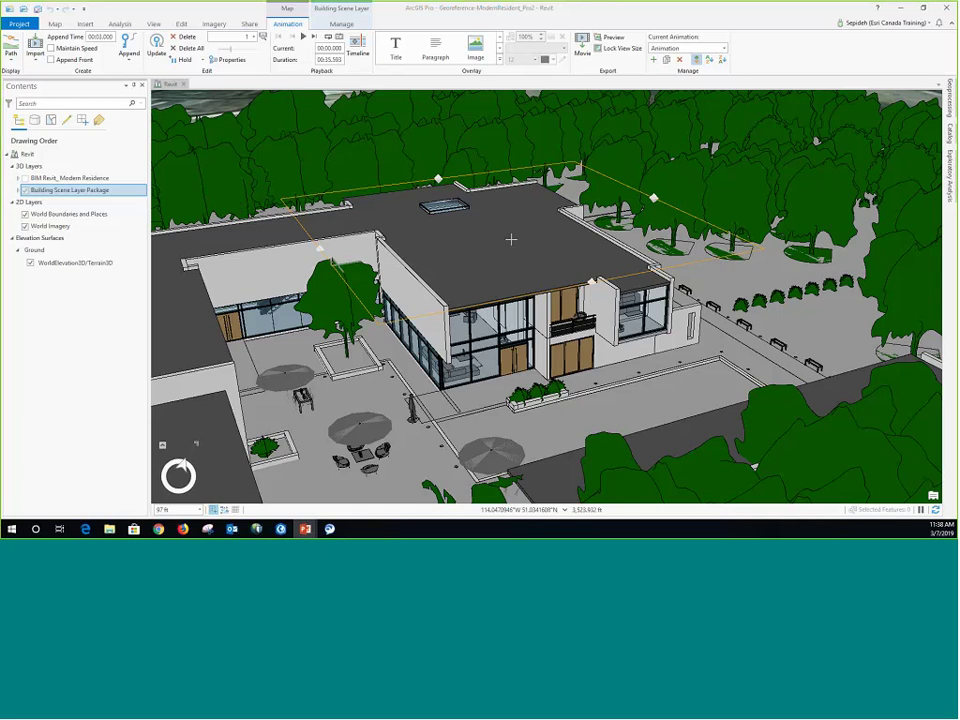
Toggle the Building Scene Layer Package off and on, and review the Create Building Scene Layer Package parameters and the web scene sharing option
click(24, 191)
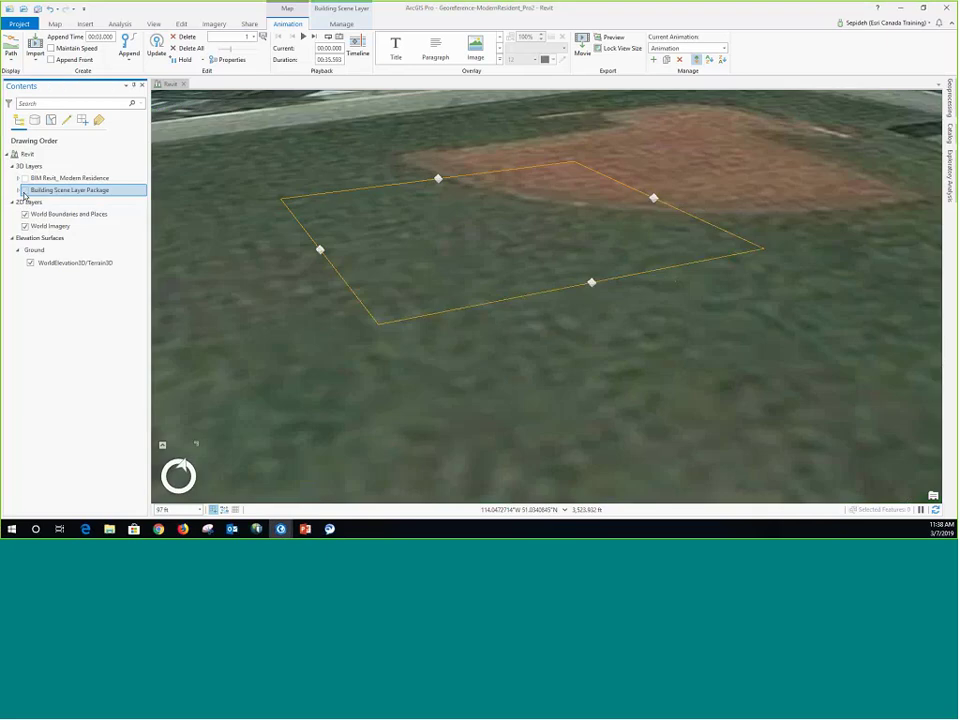
click(24, 191)
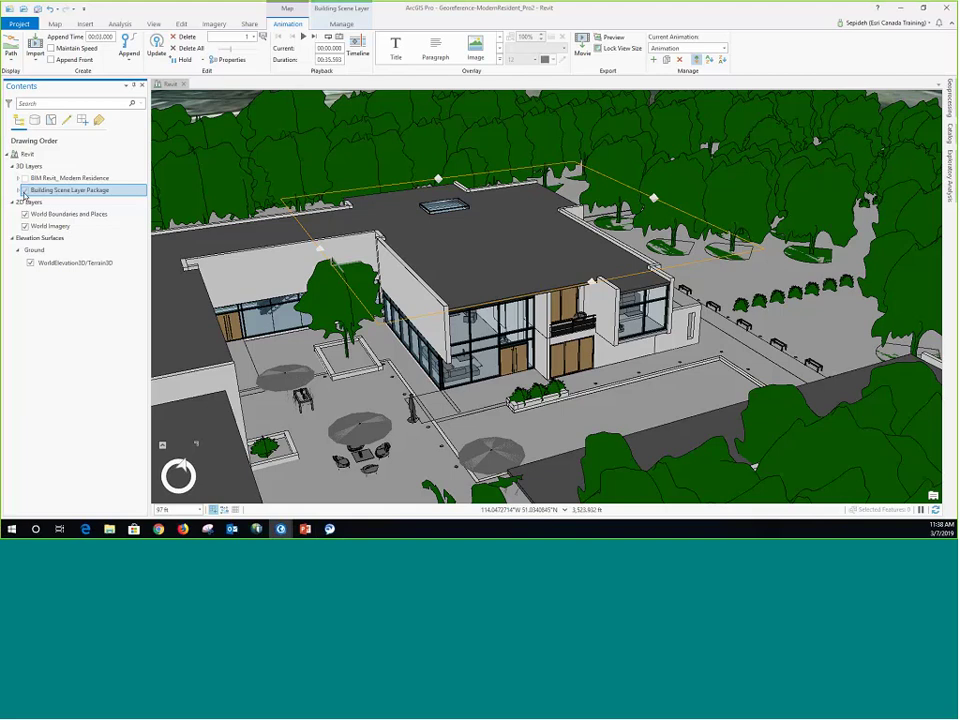
click(949, 100)
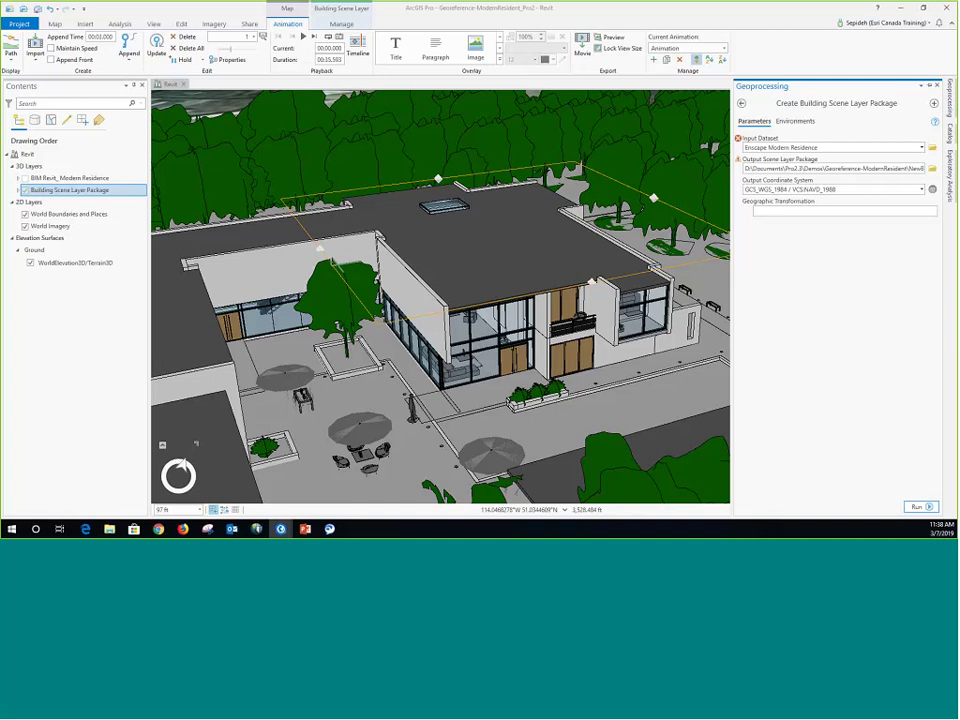
click(250, 25)
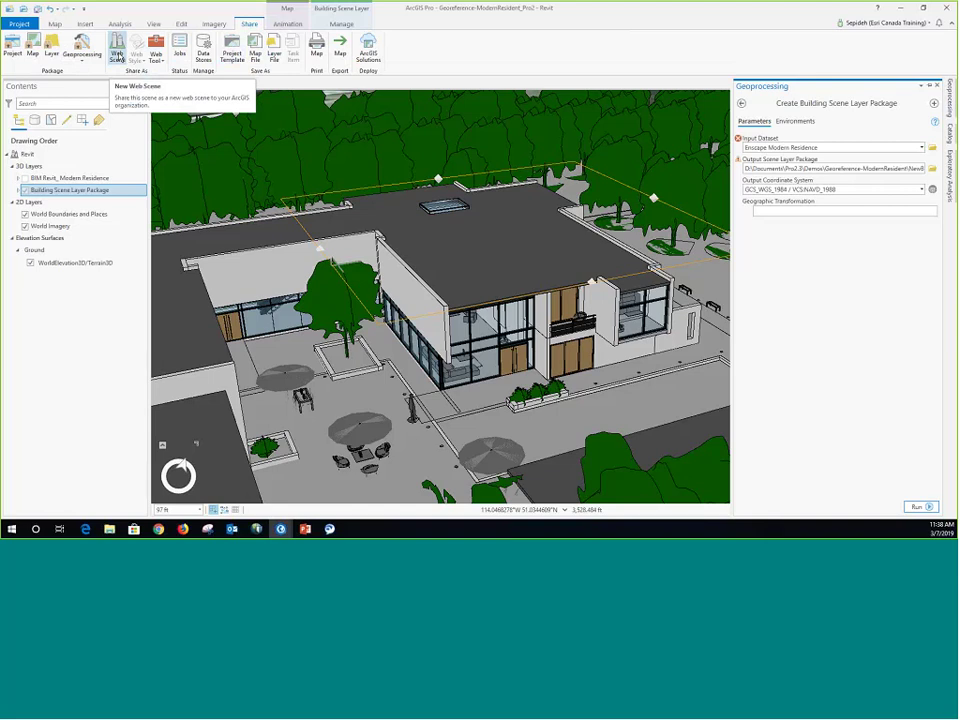
Open Building Filter 1 of the building scene layer for editing and show its filter block settings
click(343, 25)
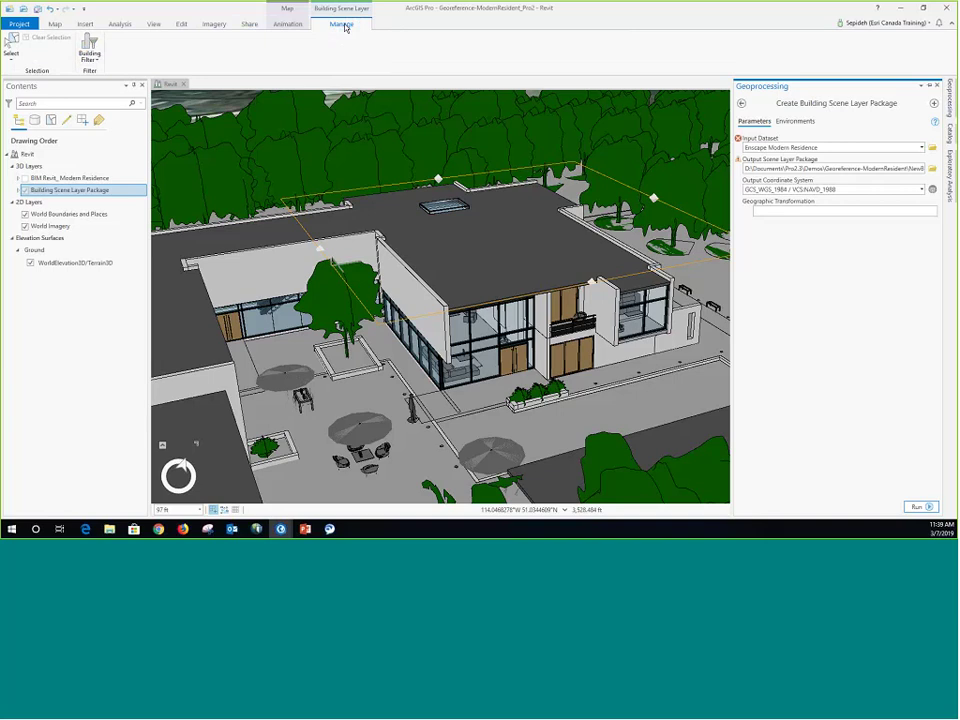
click(96, 64)
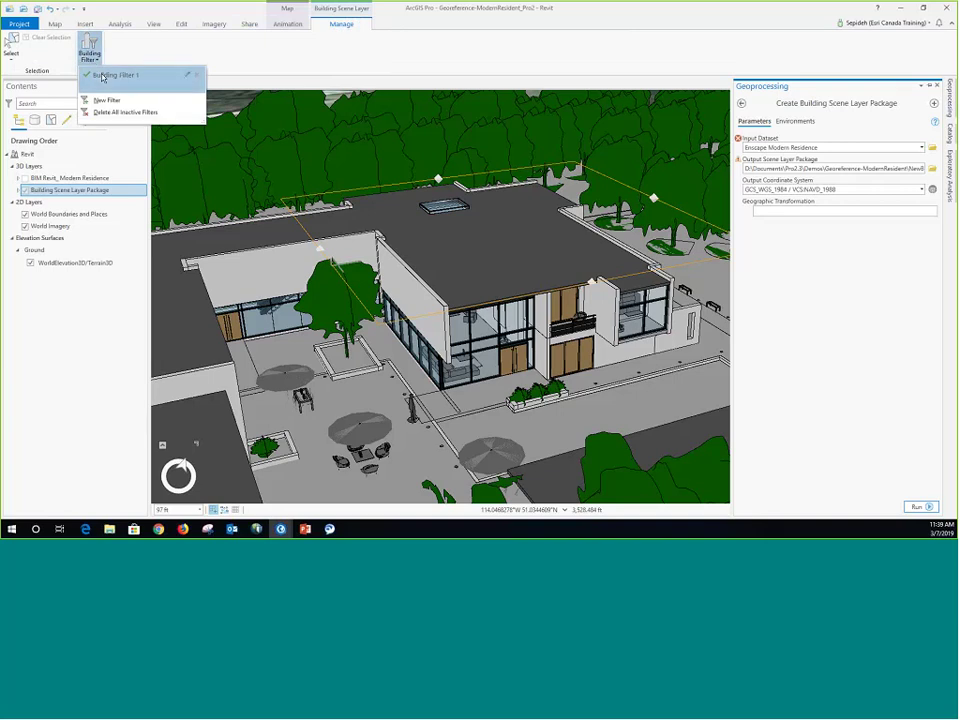
click(103, 76)
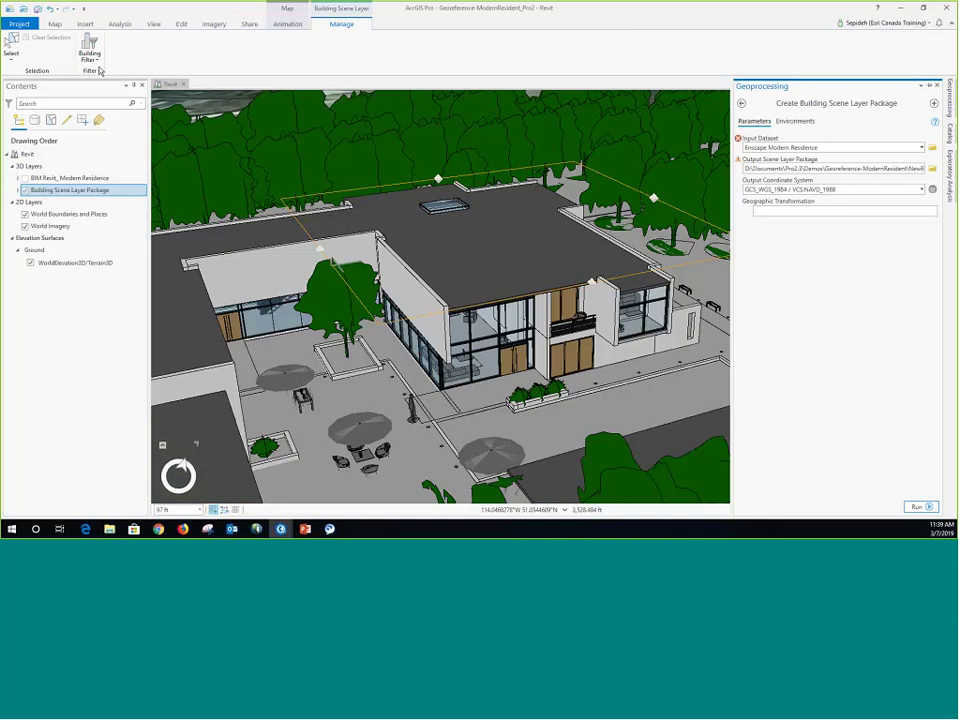
click(89, 55)
click(185, 75)
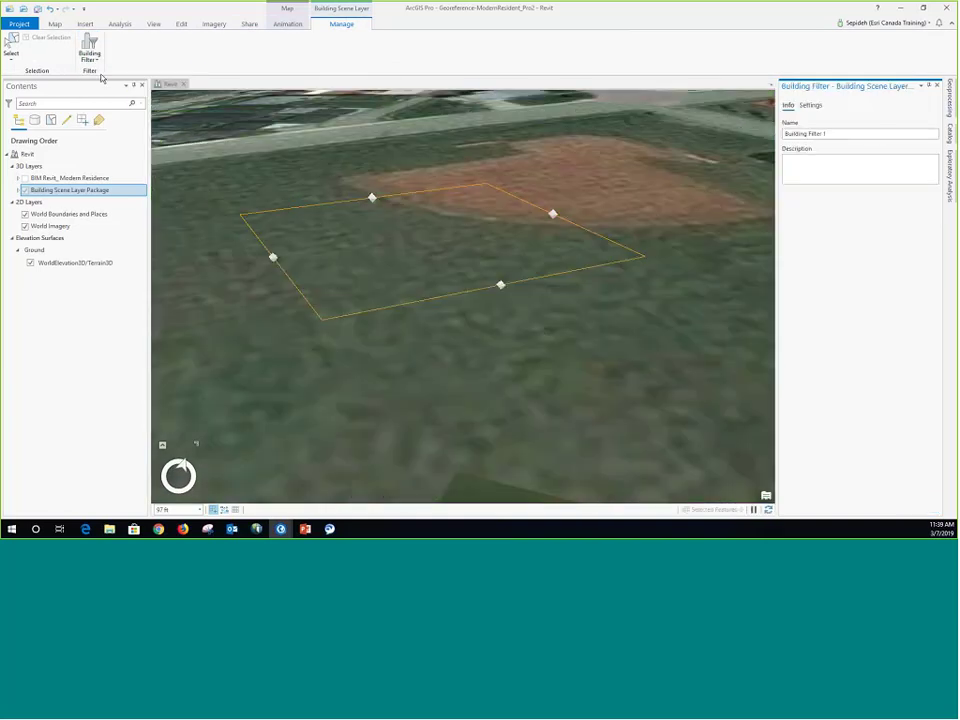
click(811, 105)
click(787, 123)
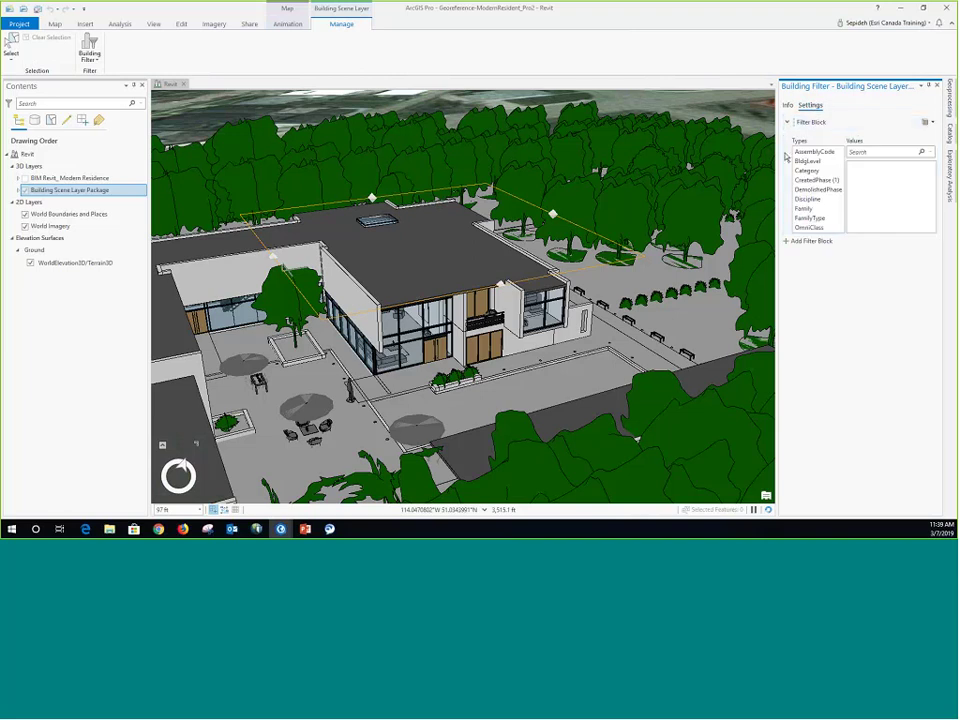
Filter the building scene layer to building level Level 01 and the category Walls
click(805, 162)
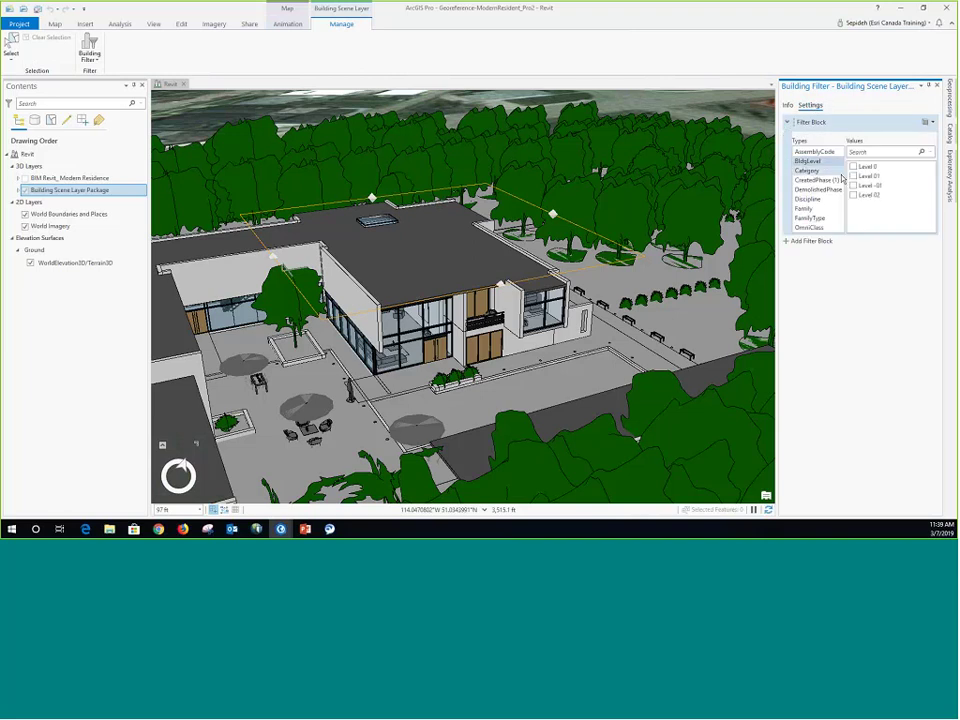
click(853, 176)
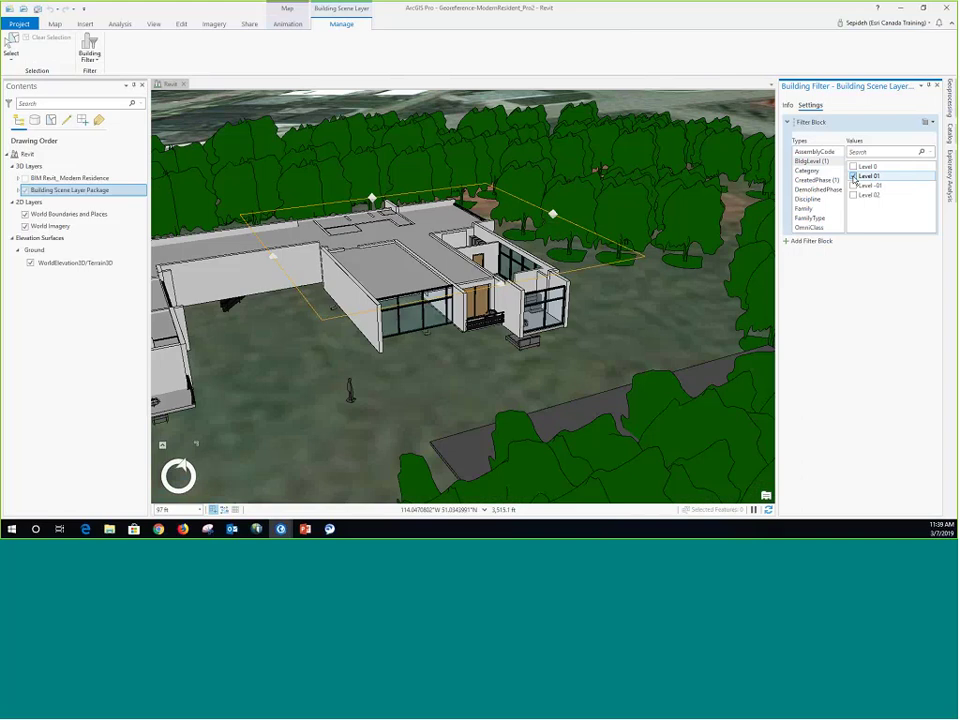
click(807, 171)
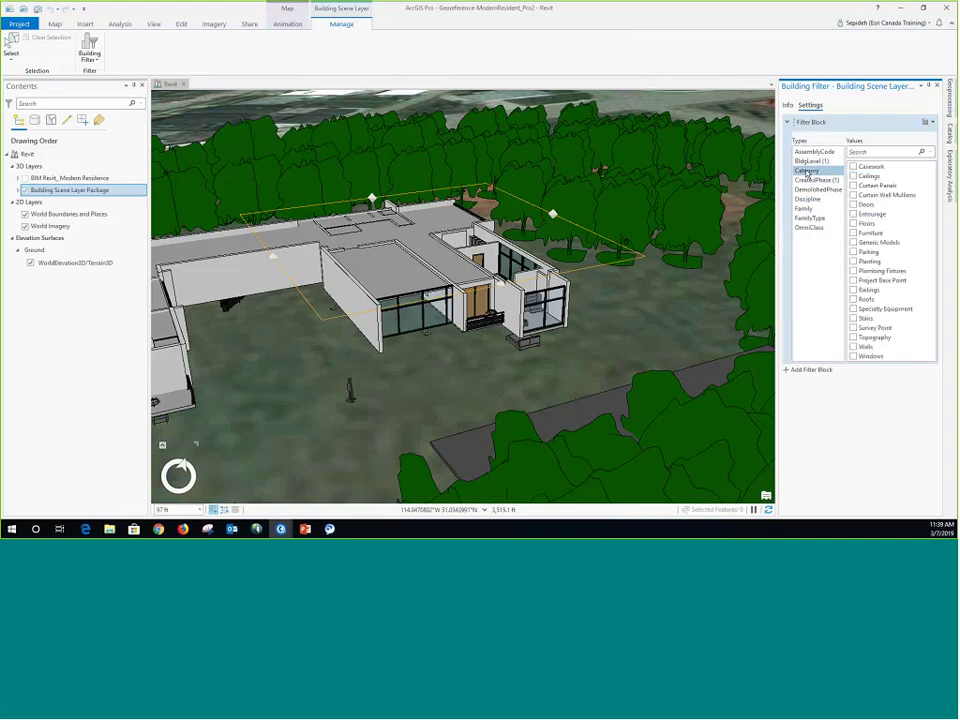
click(853, 347)
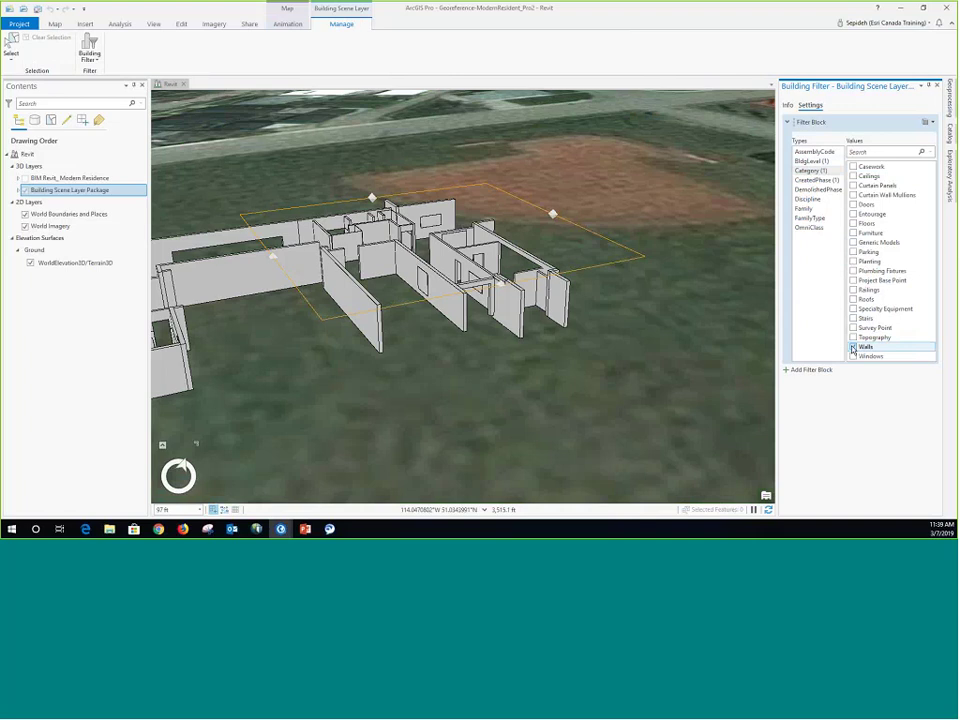
Display the animation timeline and clear the Walls and Level 01 values from the building filter
click(288, 24)
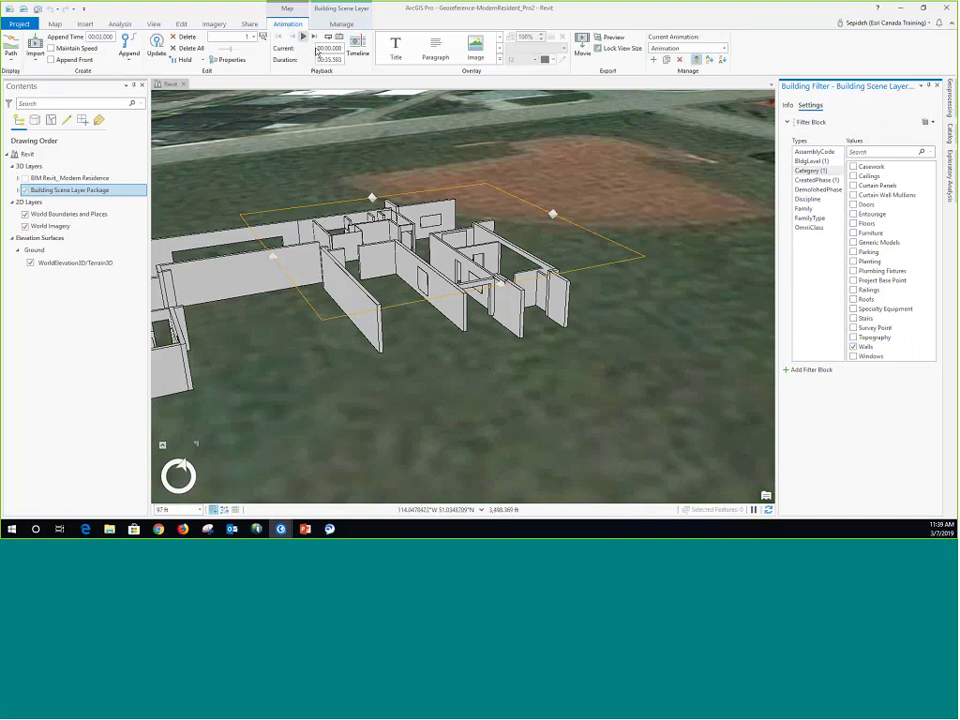
click(358, 48)
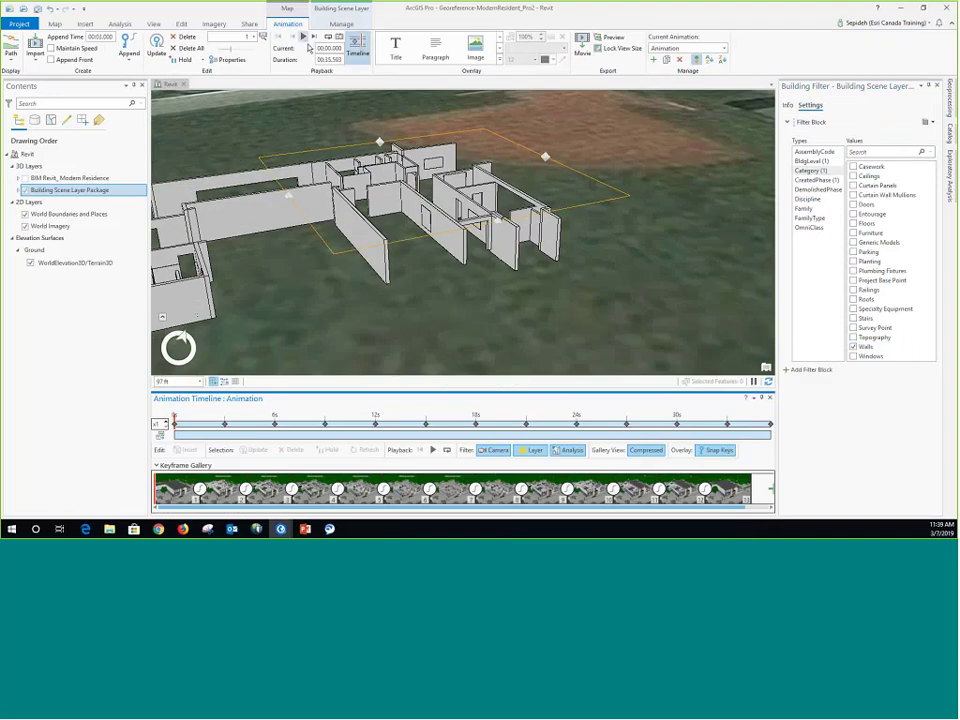
click(840, 355)
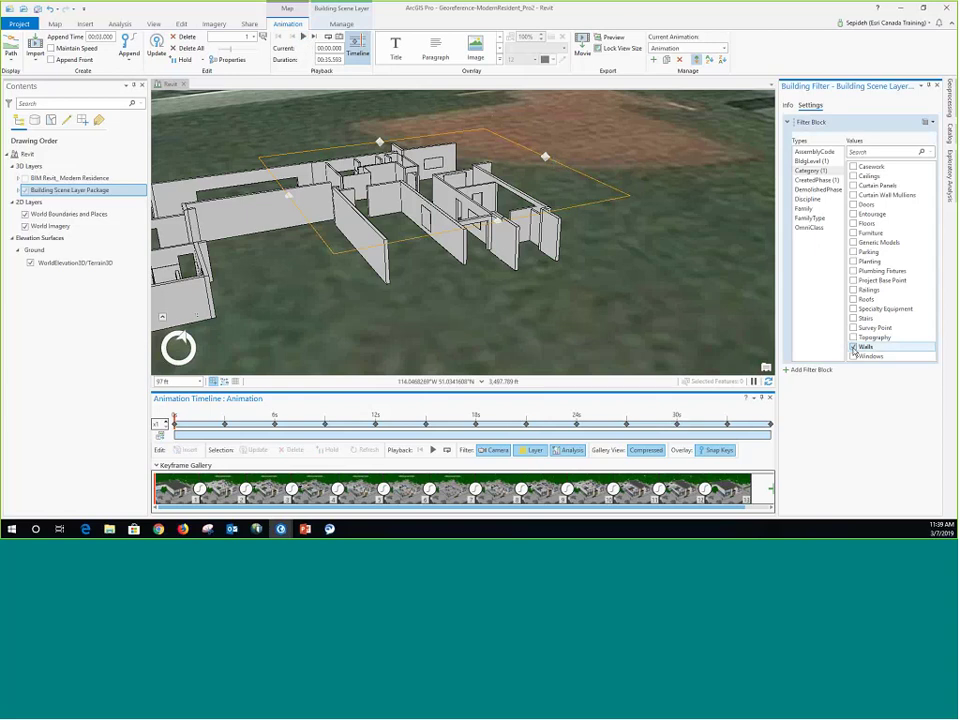
click(853, 347)
click(815, 162)
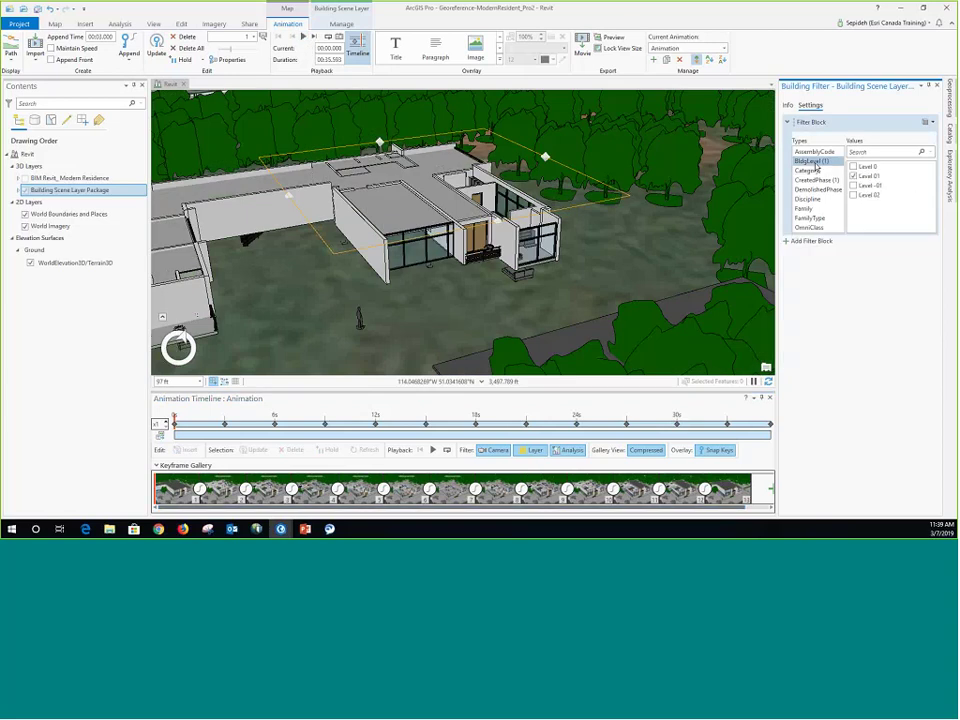
click(854, 176)
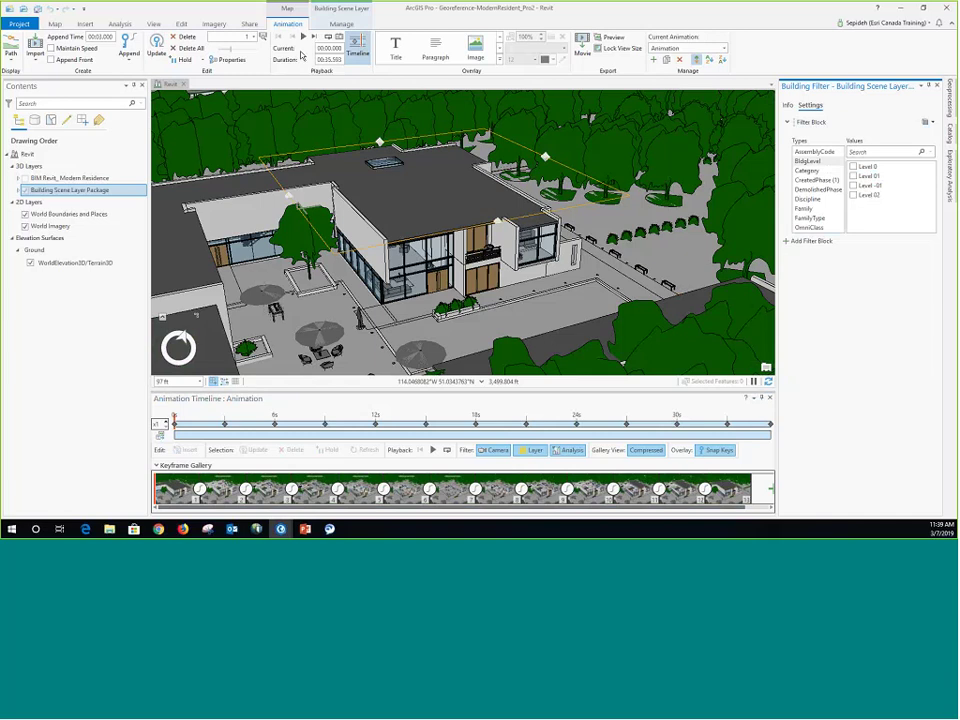
Play the building animation through to its end, then minimize the project window
click(303, 37)
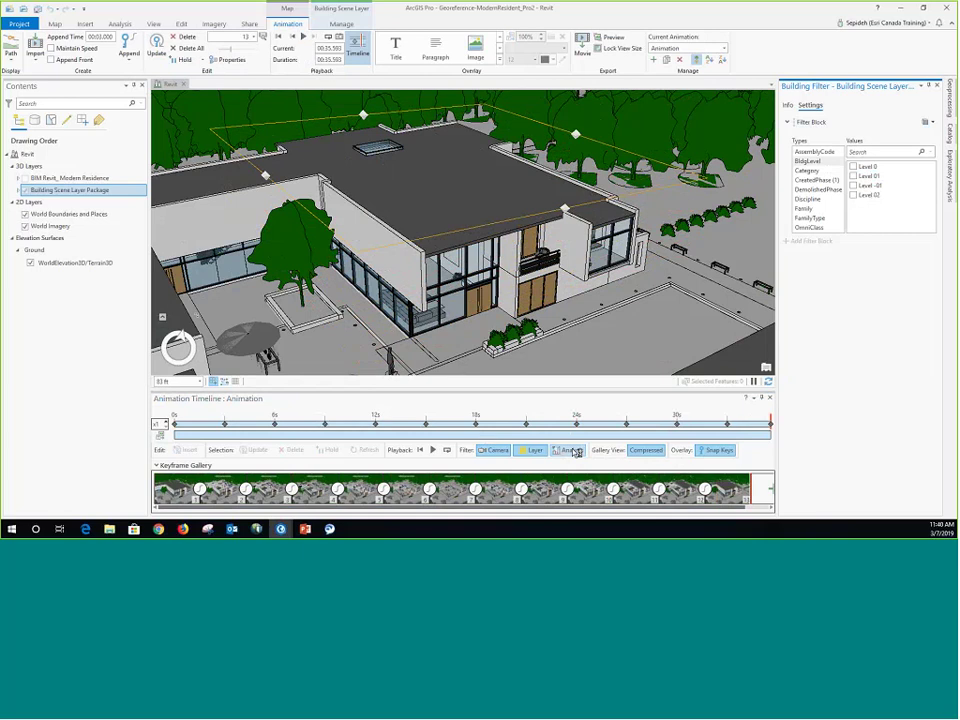
click(572, 451)
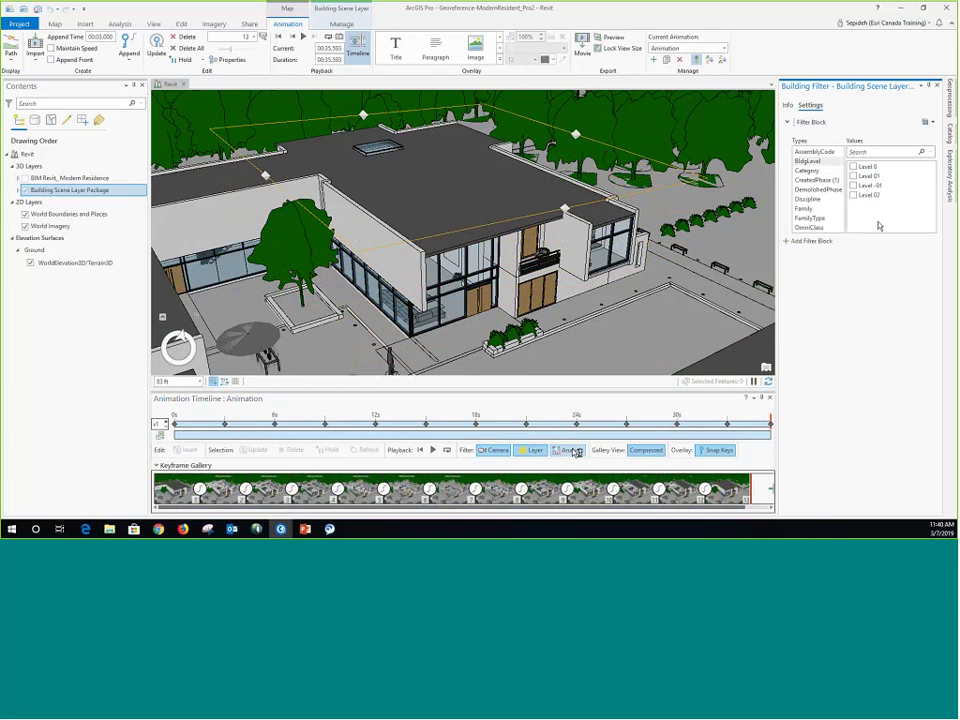
click(903, 9)
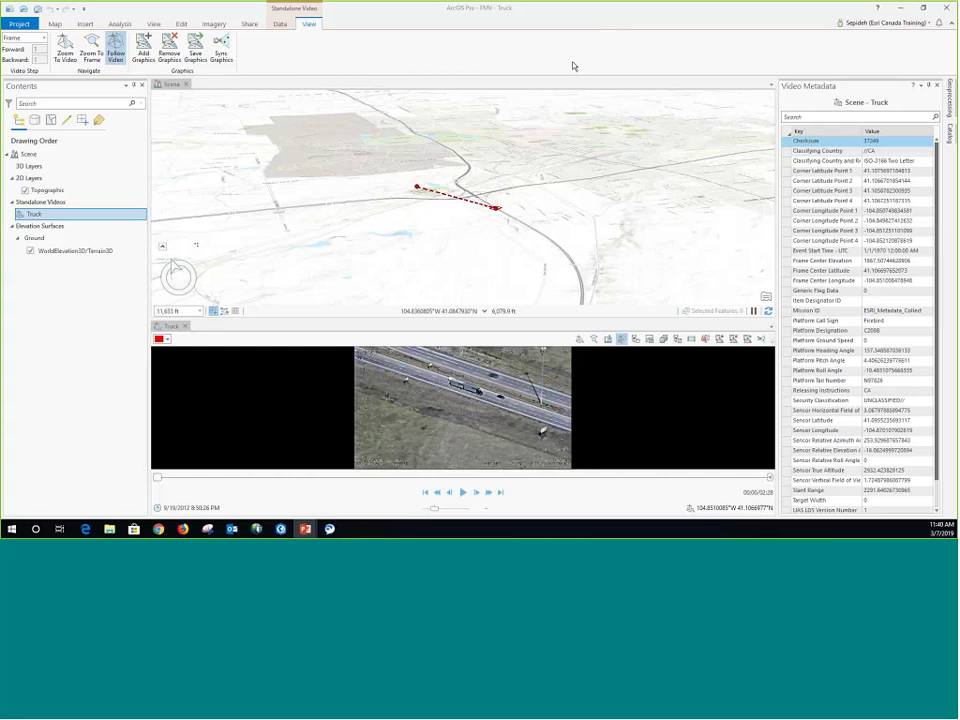
Switch back to the Georeference-ModernResident_Pro2 project and close it, saving its changes
mouse_move(281, 532)
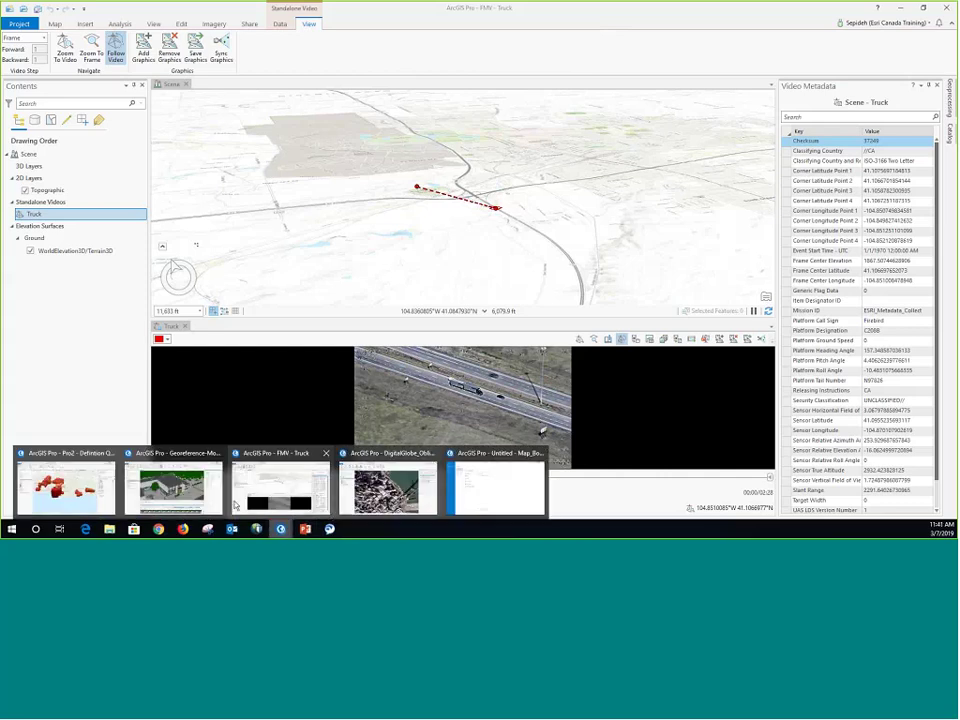
click(228, 478)
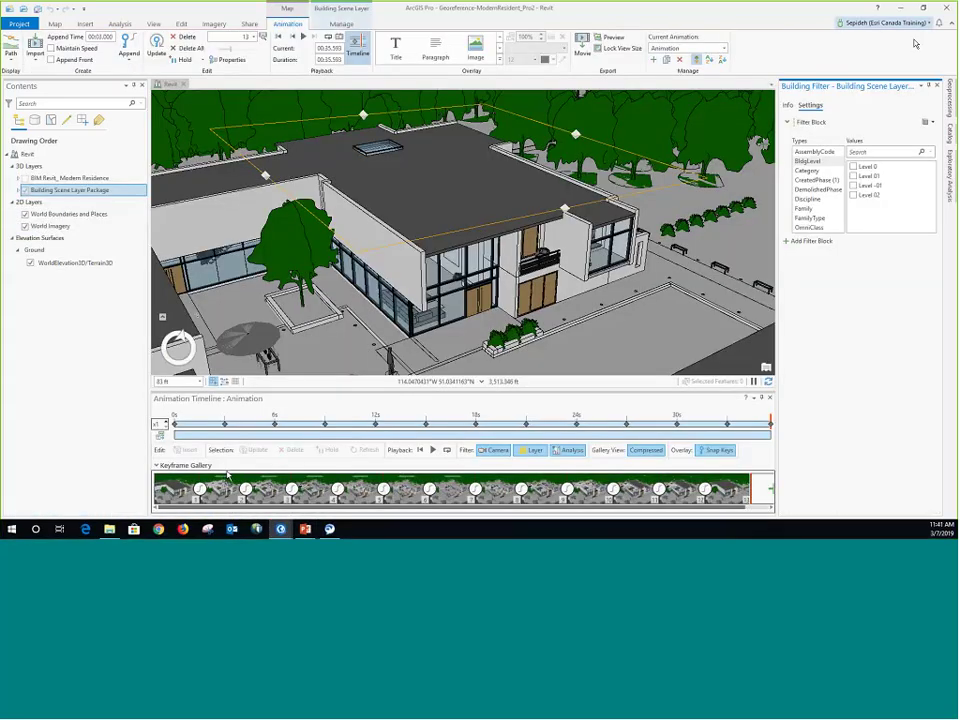
click(948, 8)
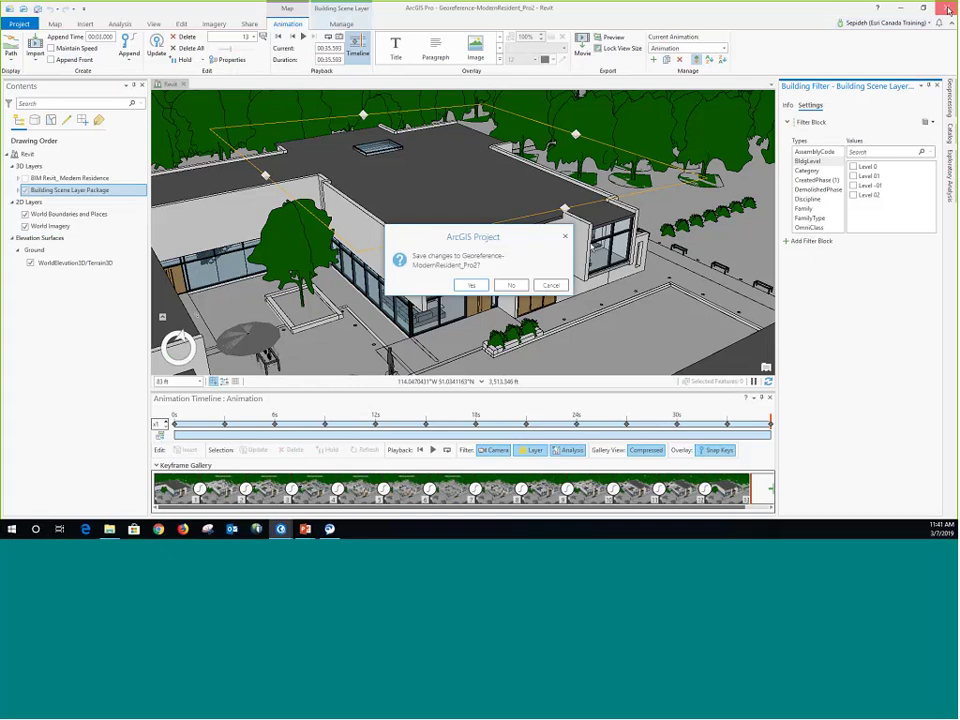
key(Return)
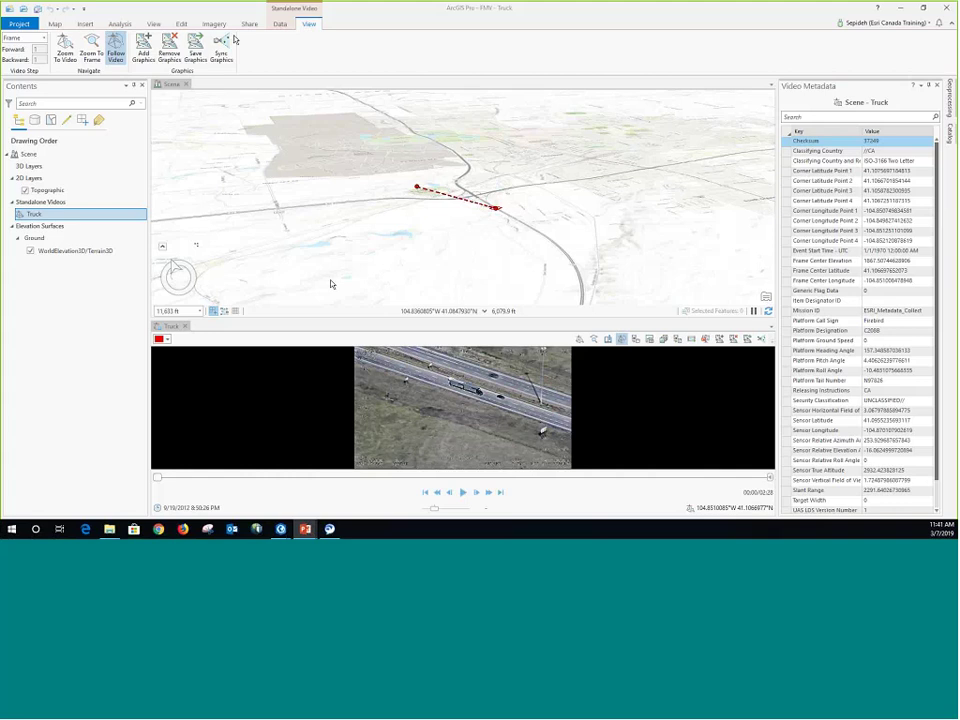
Switch to the DigitalGlobe oblique imagery project and set the San Francisco Pansharpen image as the focus image in perspective imagery mode
mouse_move(285, 531)
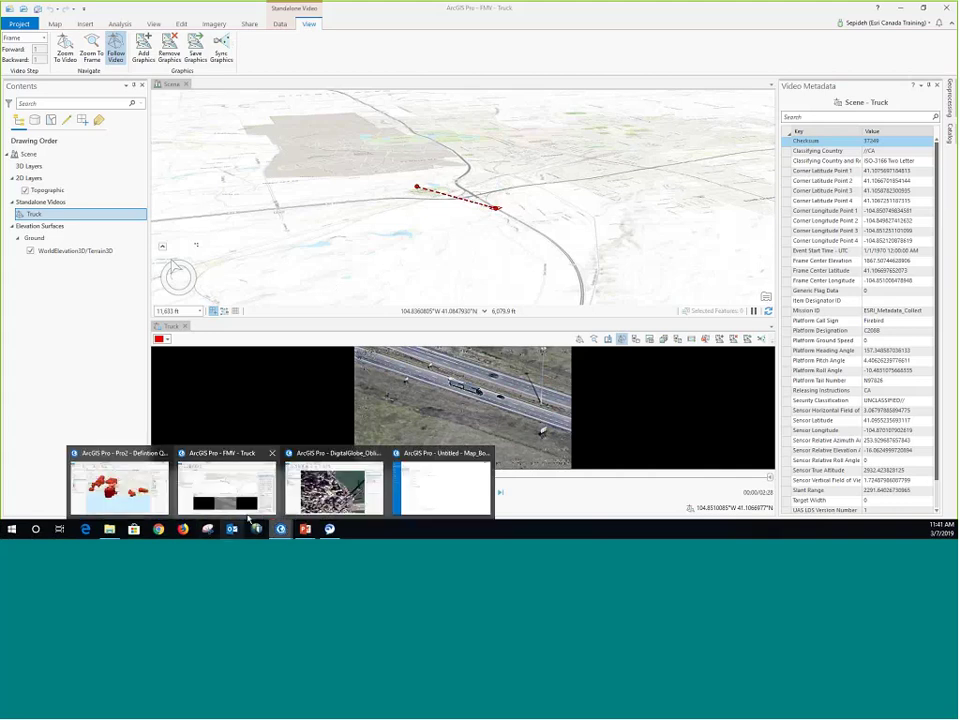
click(334, 487)
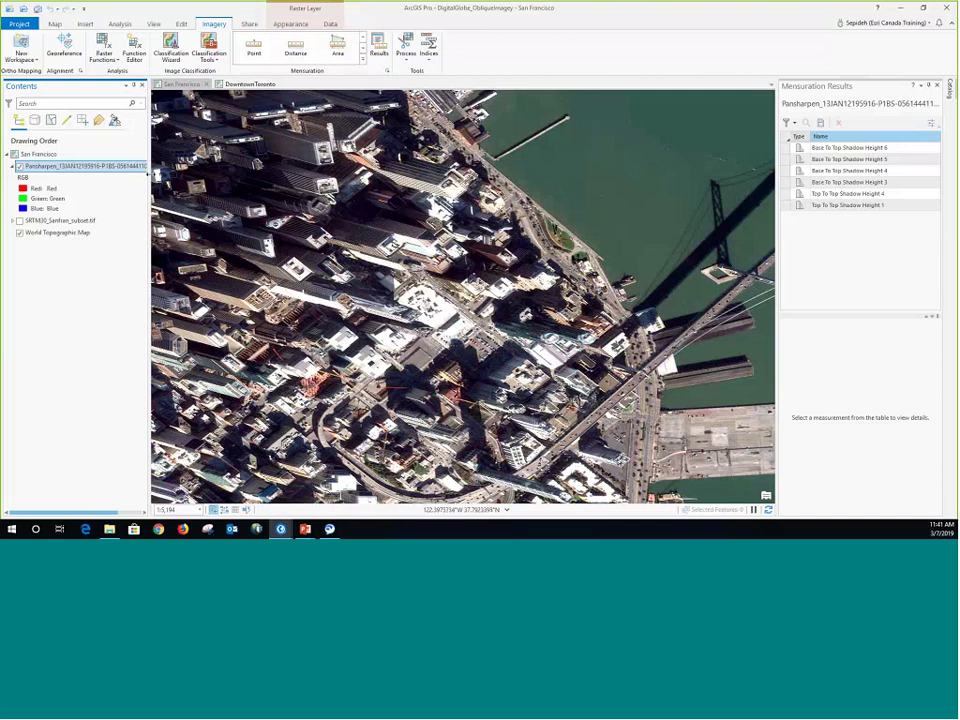
click(116, 121)
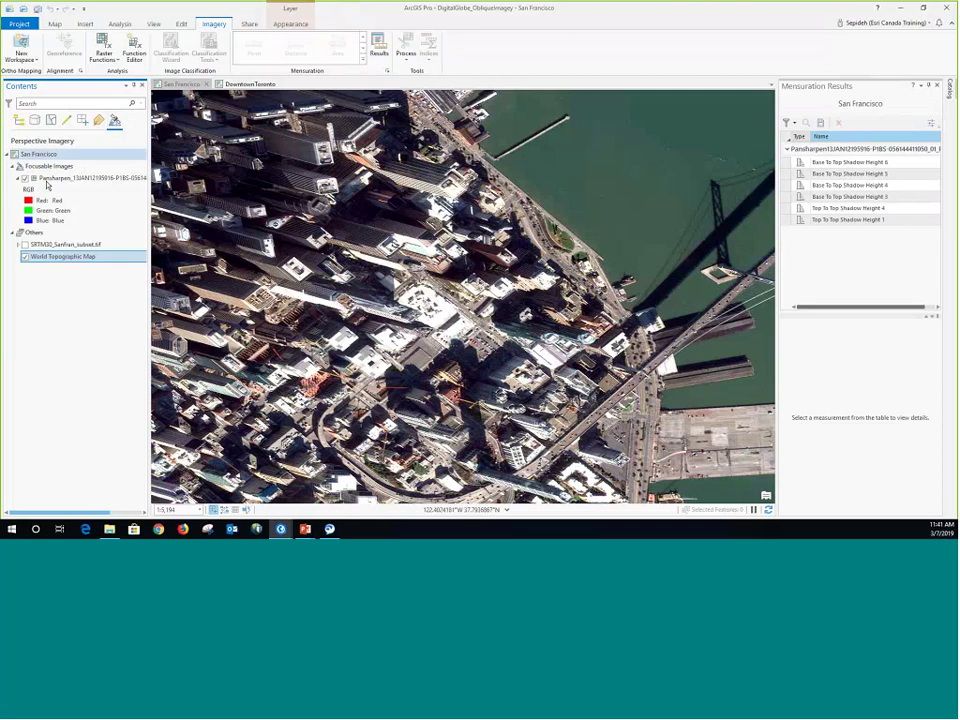
click(35, 180)
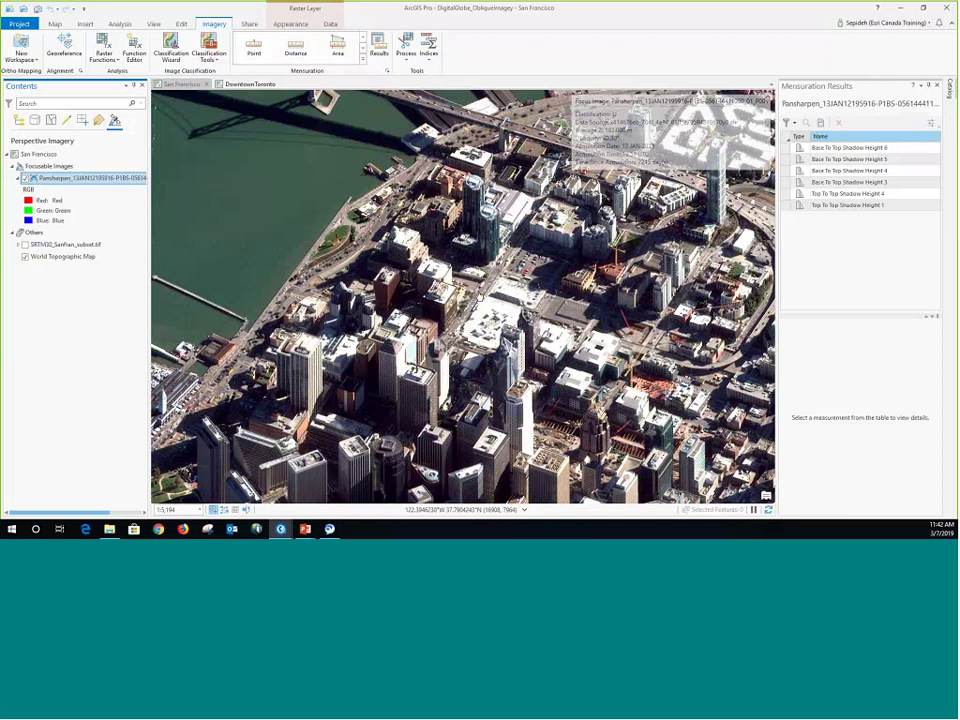
Activate the DowntownToronto map and set Multispectral_po_342160_metadata as the focus image in its perspective imagery list
click(248, 84)
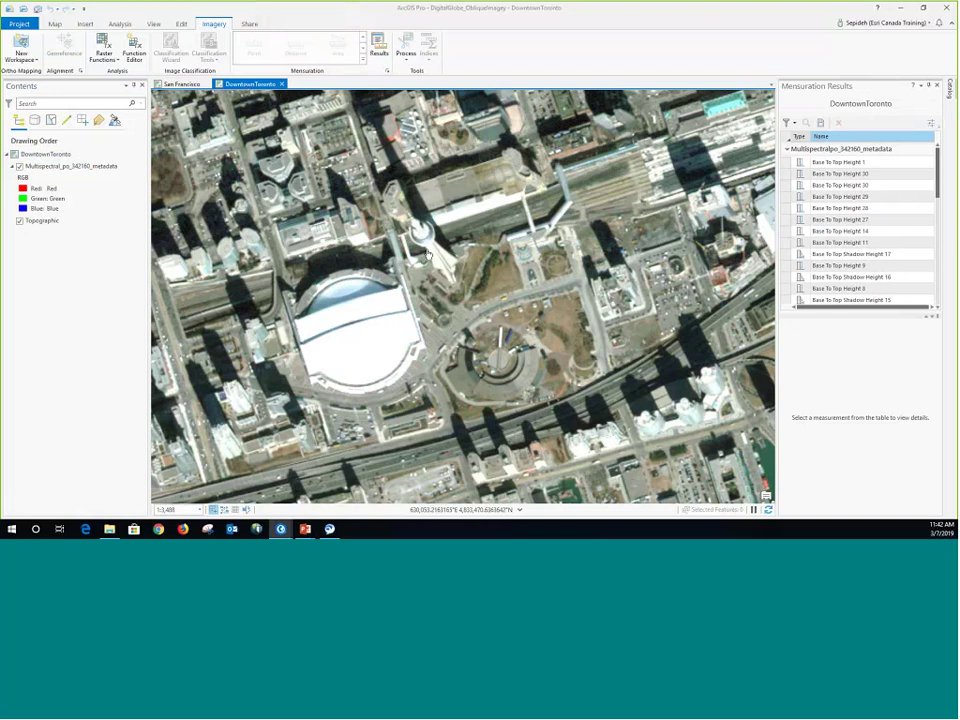
click(40, 177)
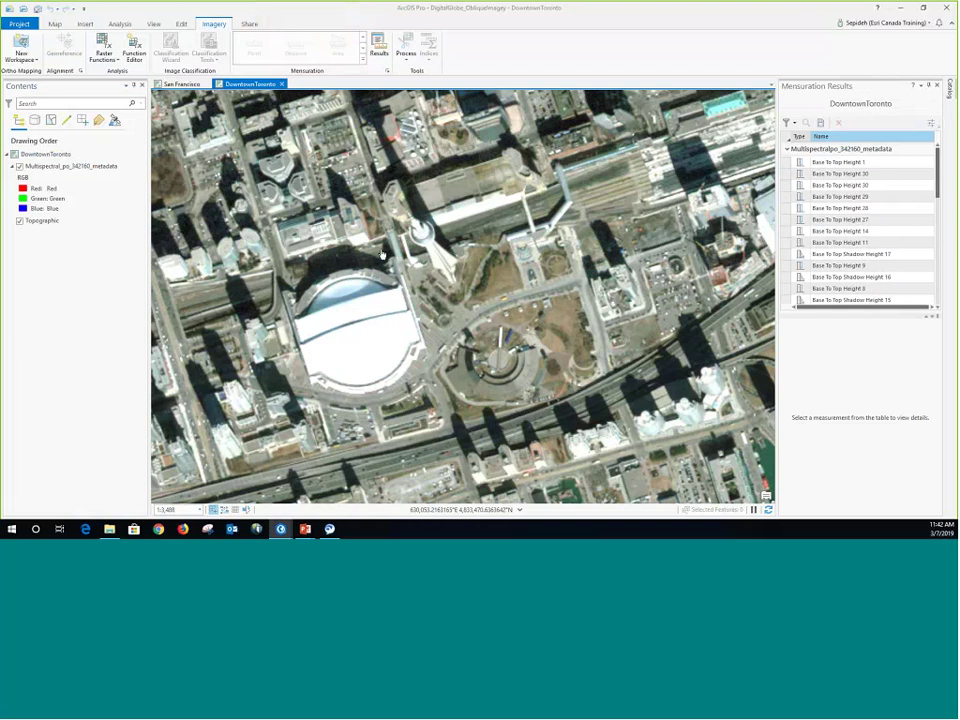
click(114, 121)
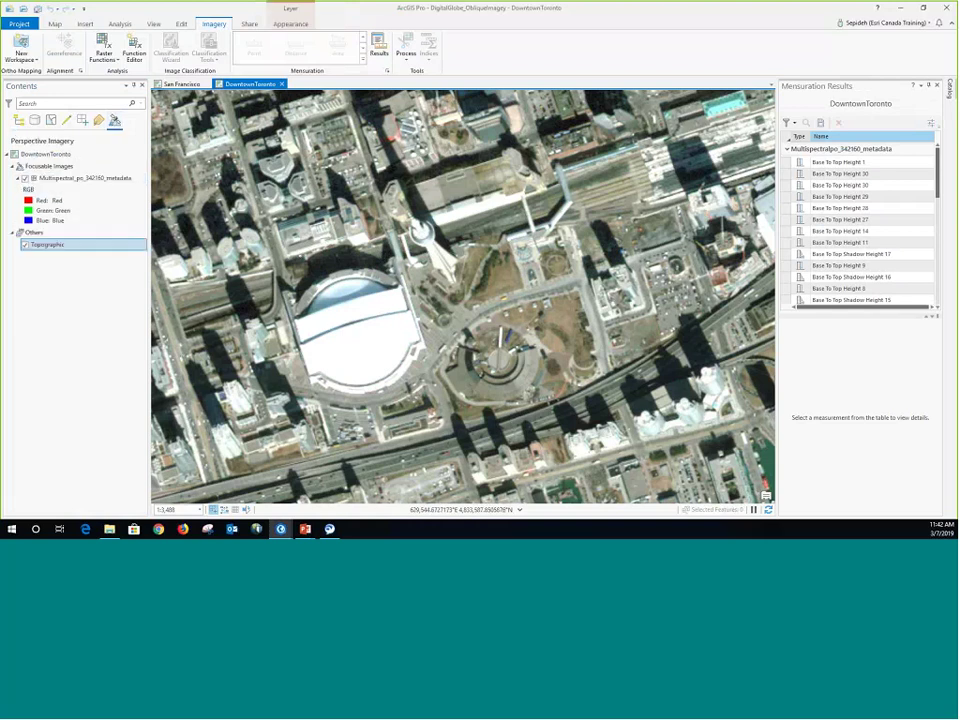
click(35, 180)
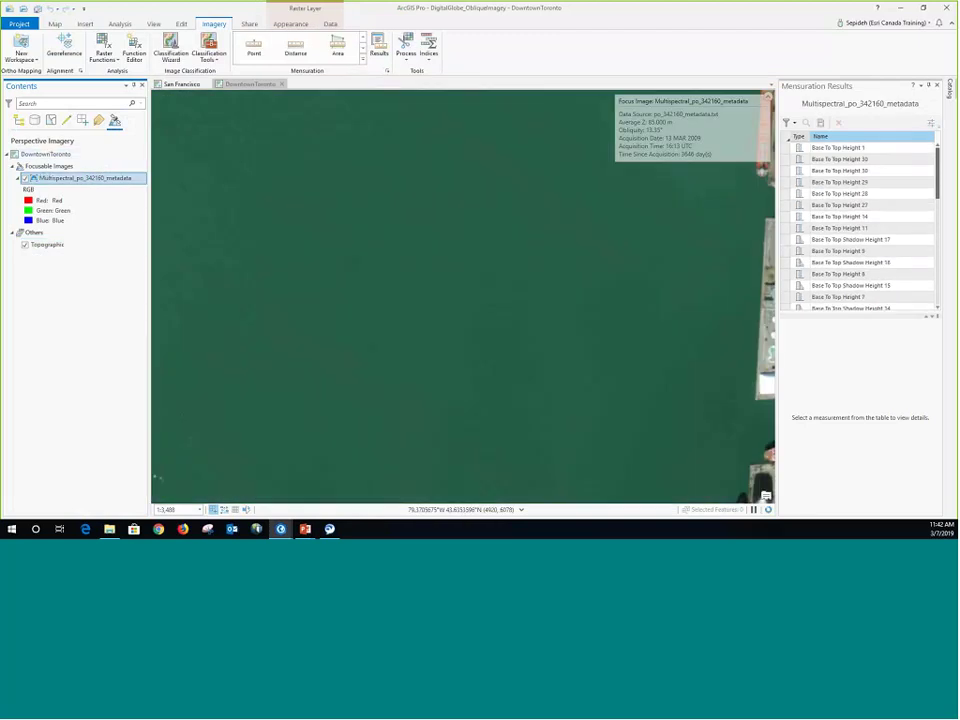
Go to the saved bookmark that shows the CN Tower and the domed stadium in the DowntownToronto map
click(55, 24)
click(128, 55)
click(141, 101)
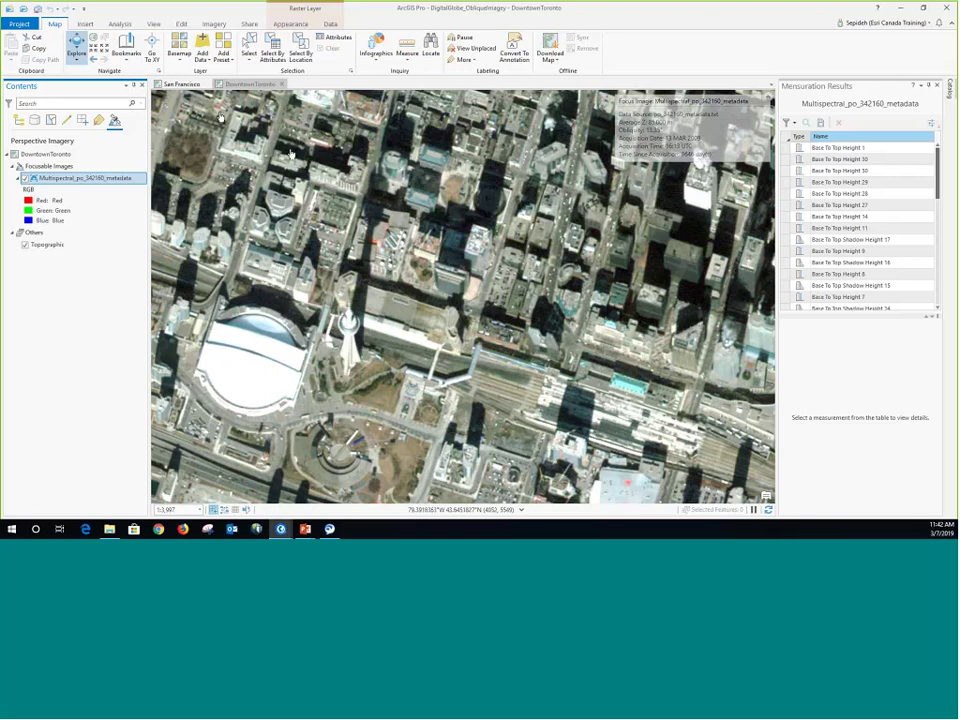
Measure the CN Tower's height in the focus image with the Base To Top Height mensuration tool, from its base to its top
click(214, 24)
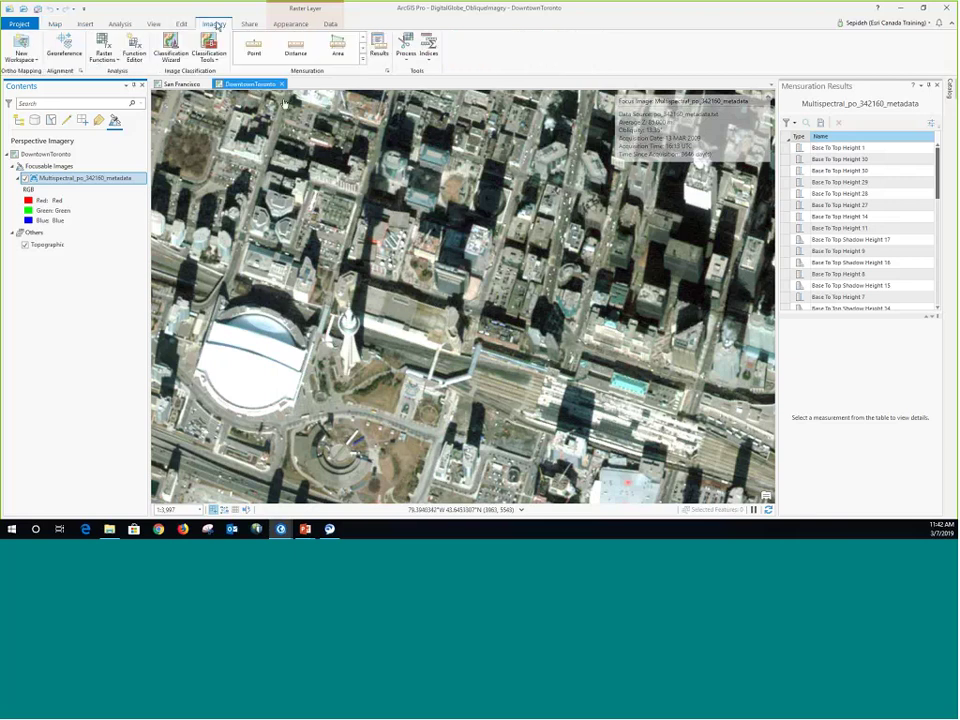
click(362, 60)
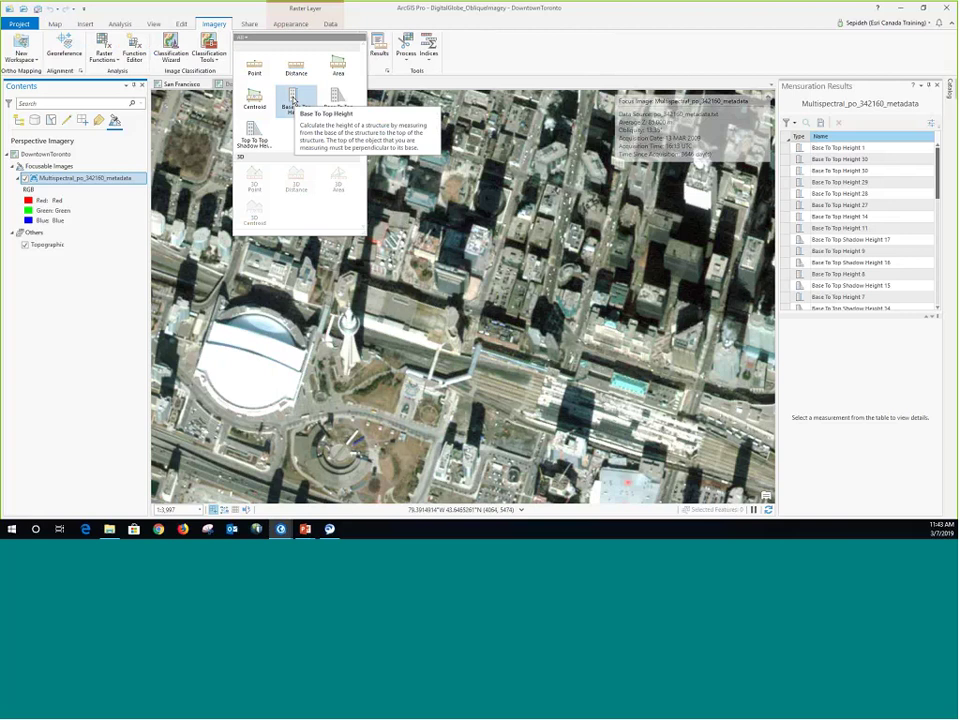
click(293, 103)
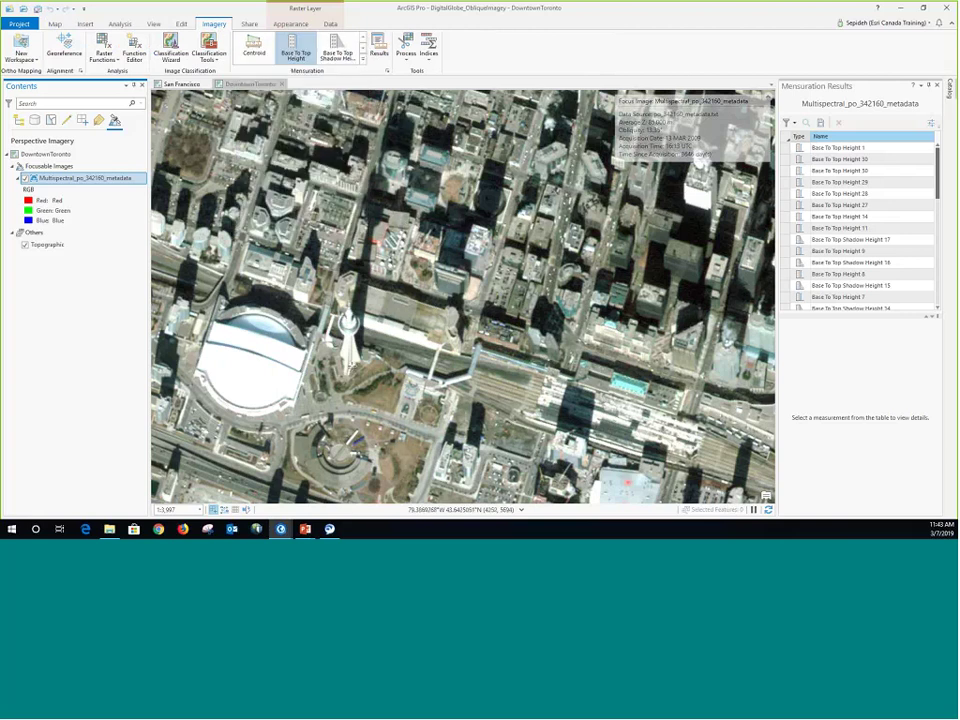
click(350, 365)
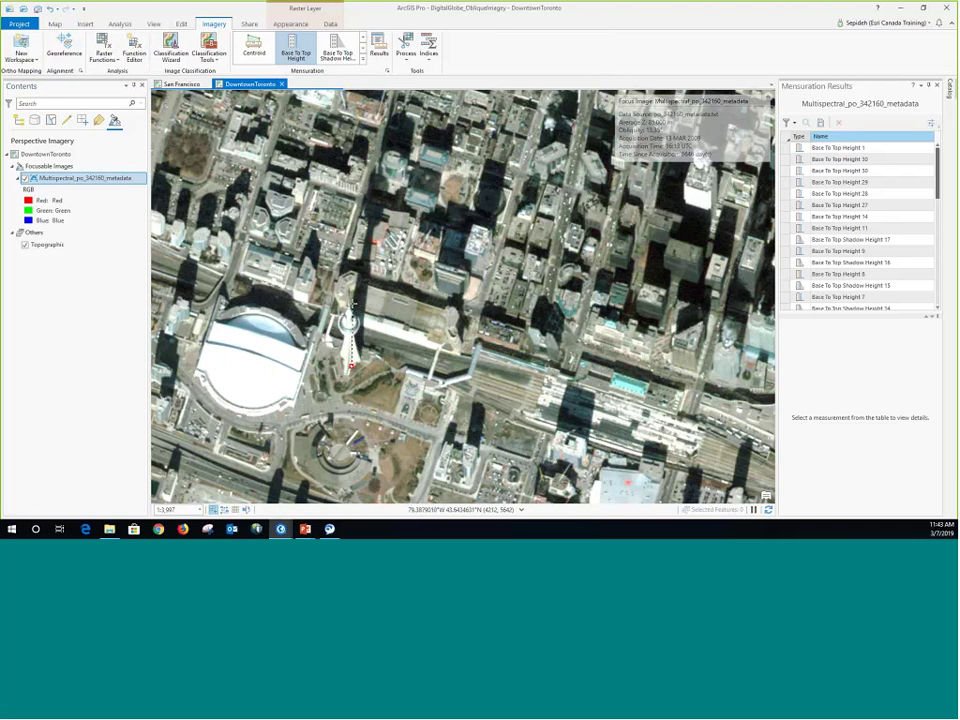
click(349, 318)
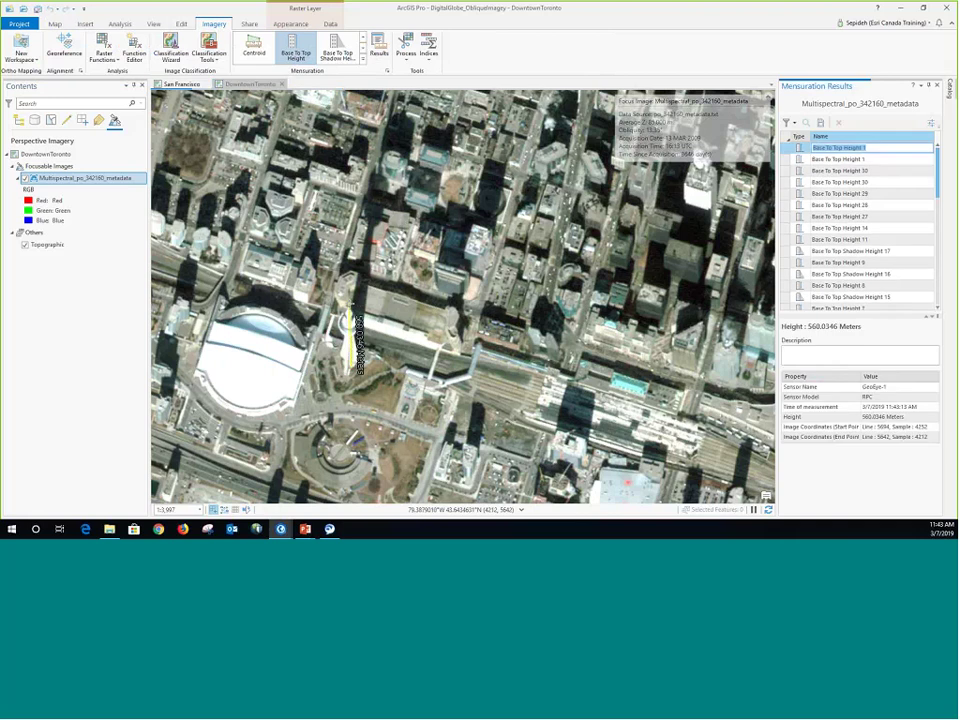